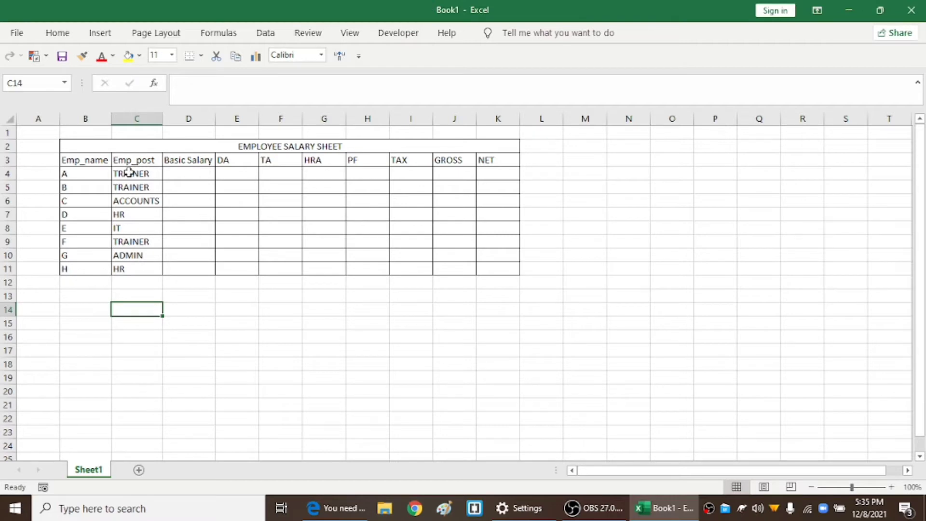
Apply list data validation to cells M2:M17 with the source entries ADMIN,IT,TRAINER,HR
left_click_drag(127, 172, 135, 269)
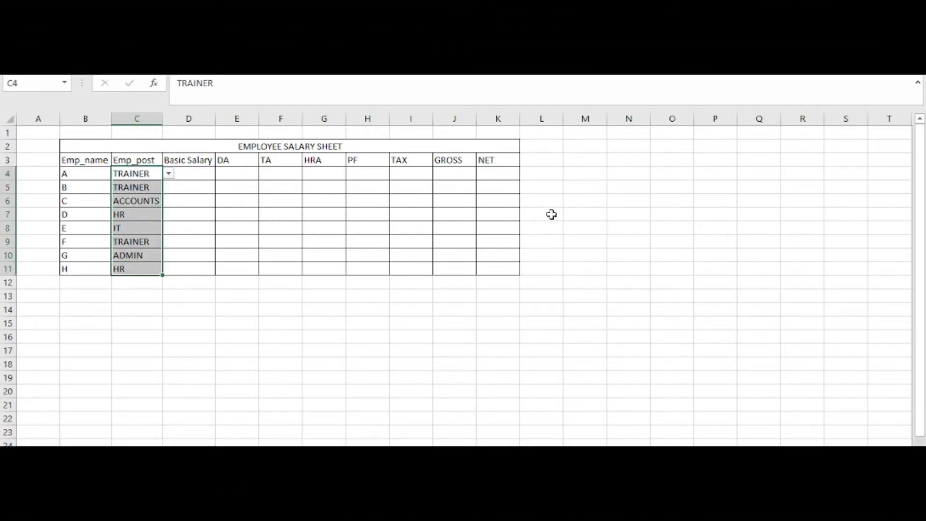
left_click(546, 196)
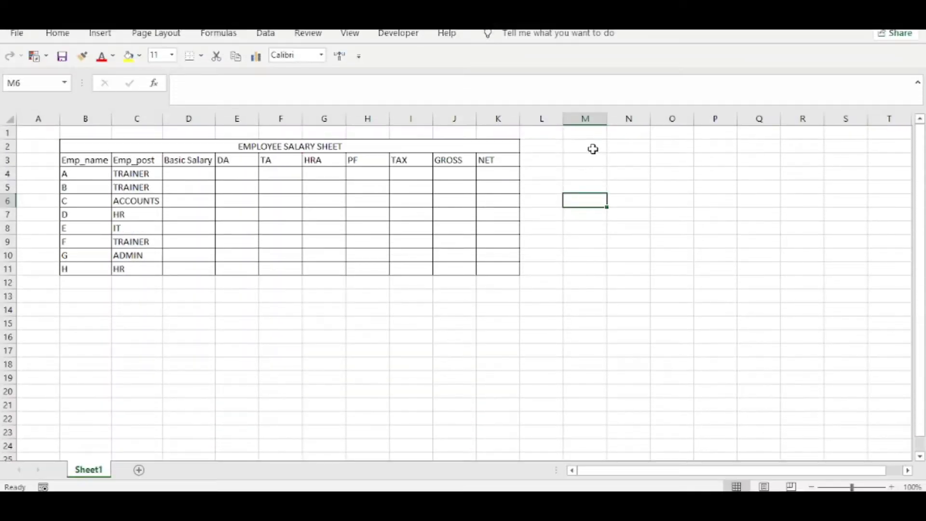
left_click_drag(591, 149, 601, 353)
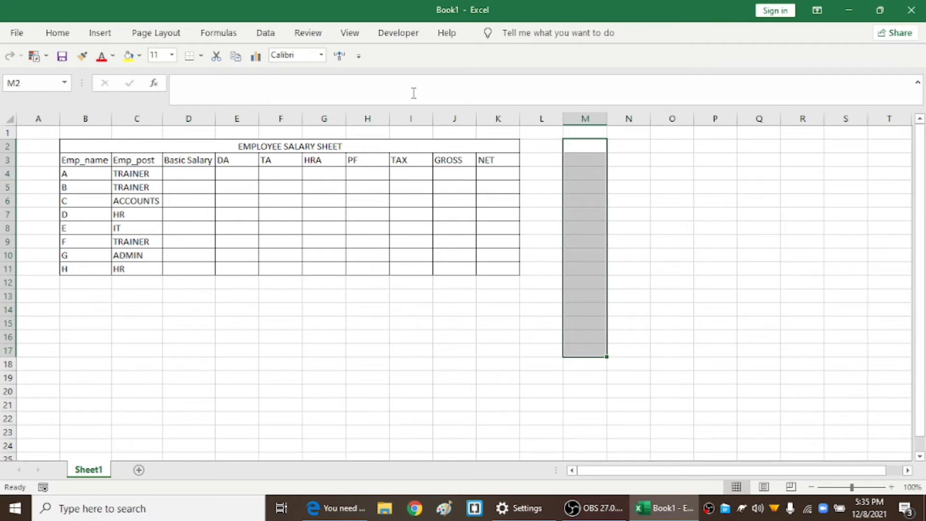
left_click(265, 32)
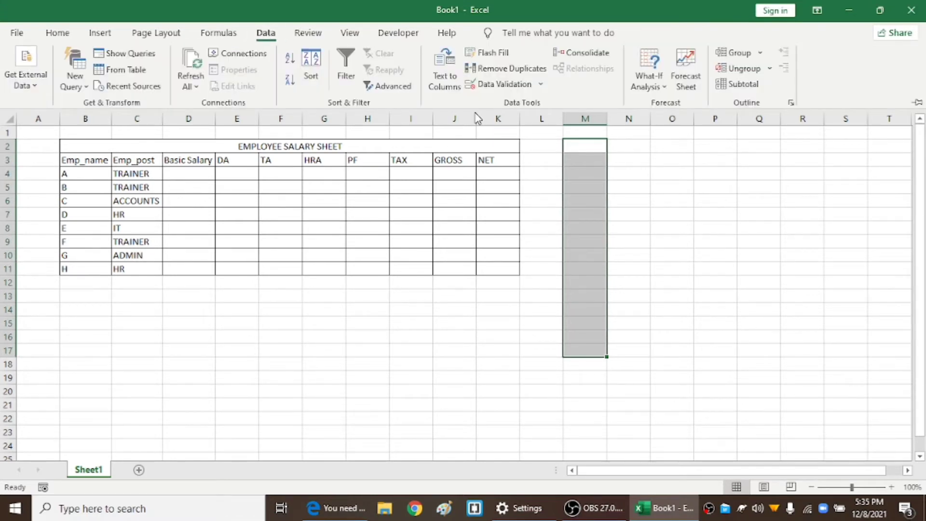
left_click(508, 85)
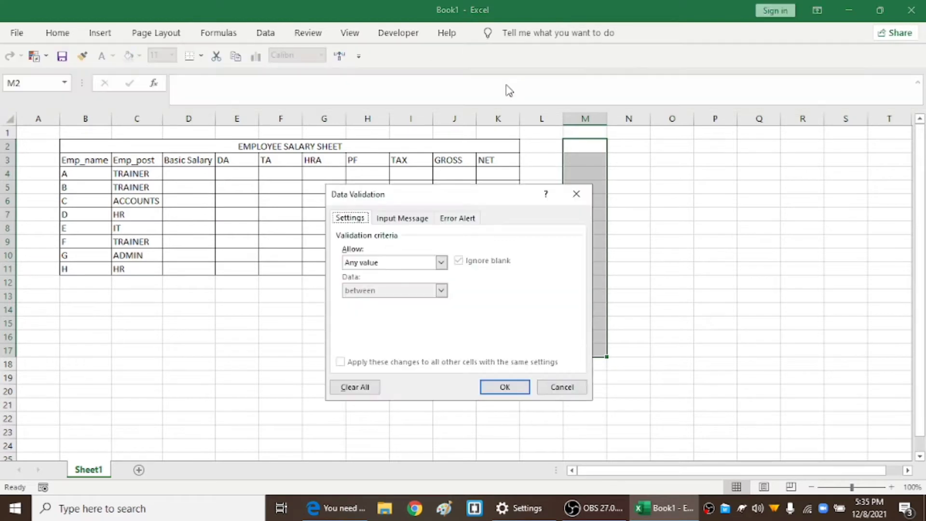
left_click(440, 262)
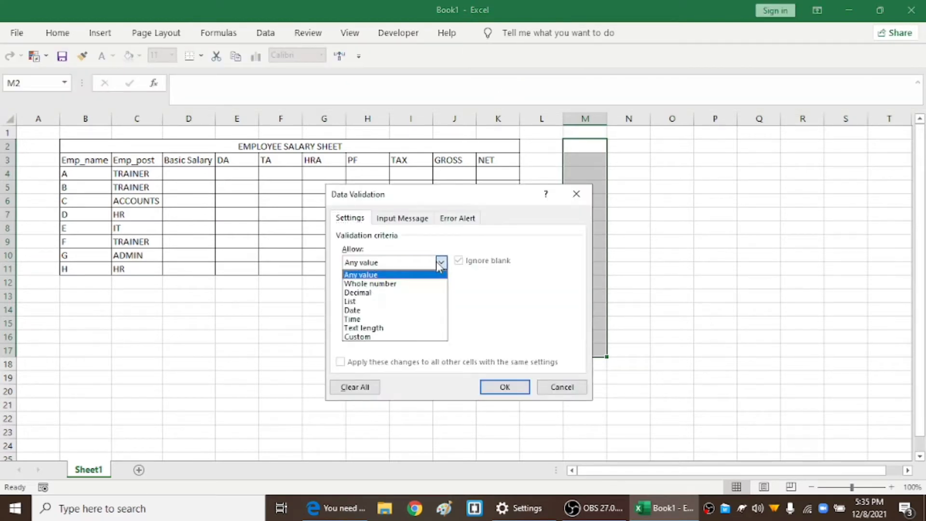
left_click(397, 301)
left_click(390, 316)
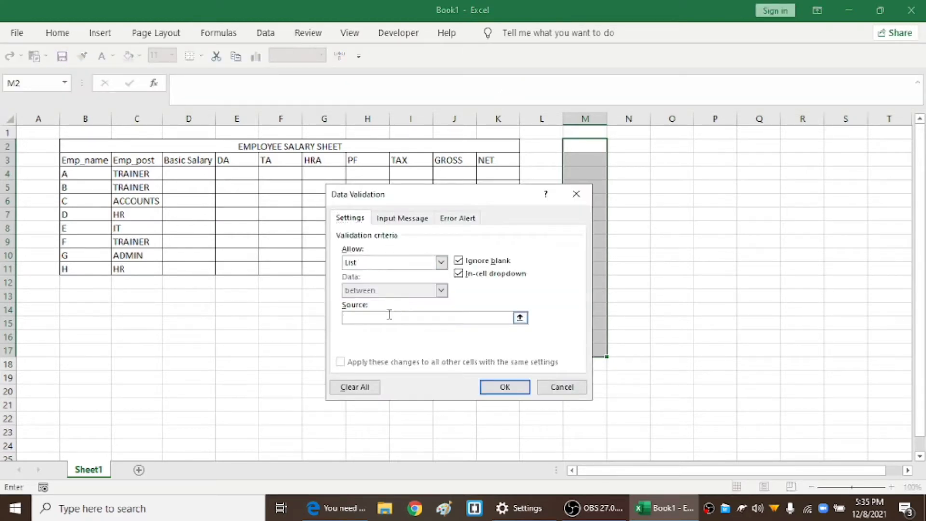
type("ADMIN,IT,TRAINER,HR")
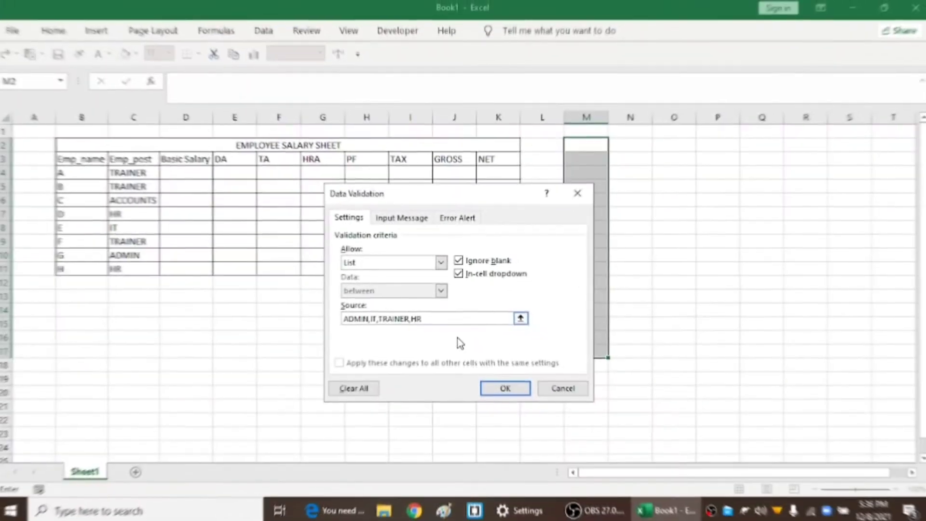
left_click(499, 386)
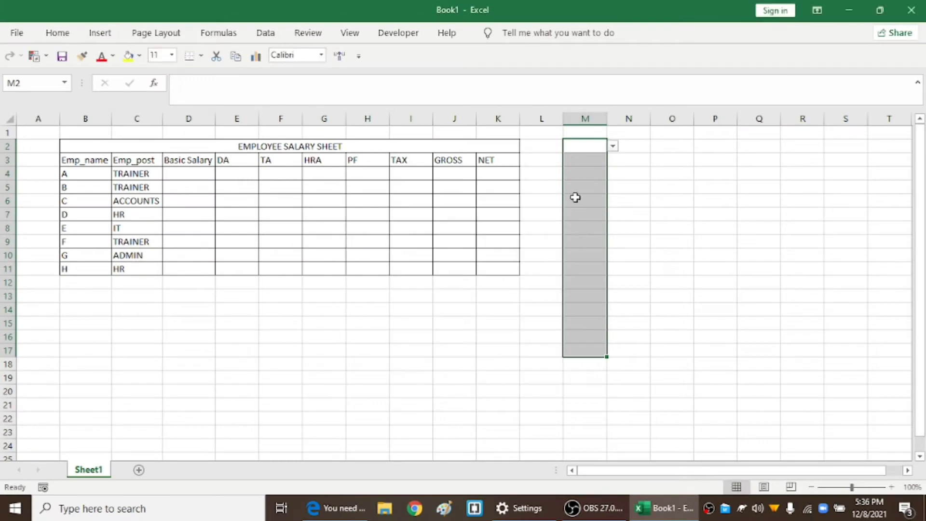
Choose TRAINER from the validation list in cell M2
left_click(613, 147)
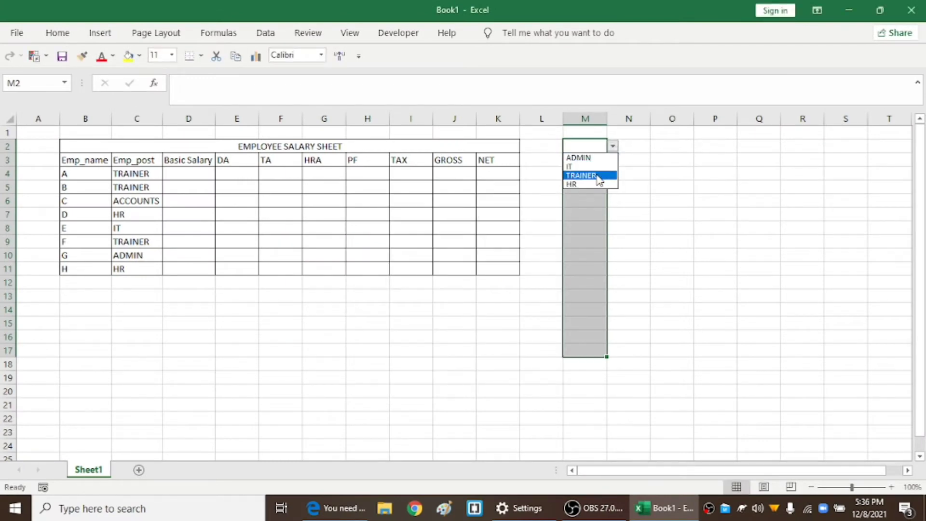
left_click(594, 176)
left_click(594, 175)
left_click(598, 160)
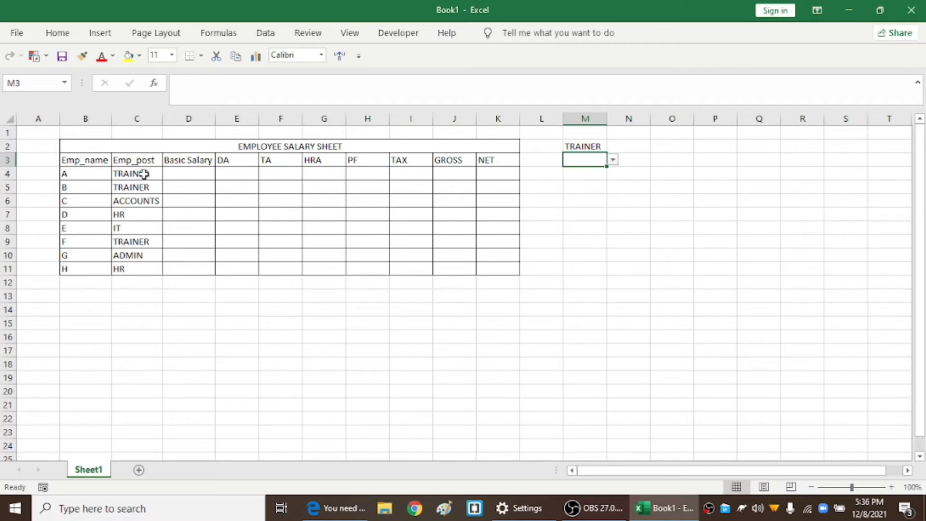
left_click_drag(143, 174, 151, 188)
left_click(165, 186)
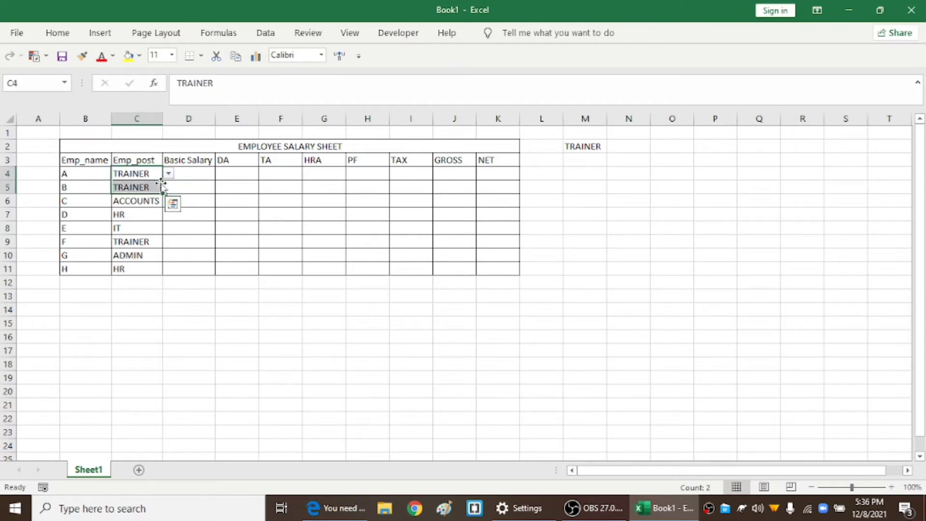
left_click(201, 174)
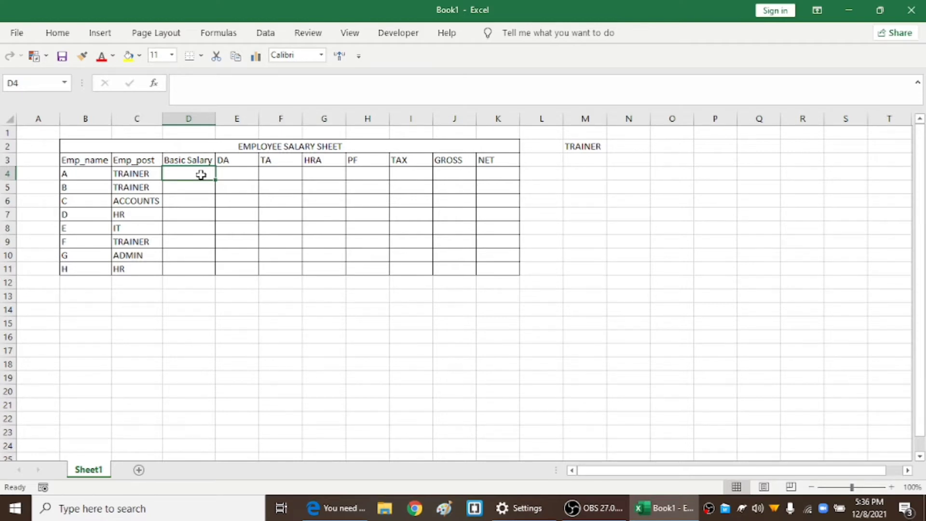
Enter the posts TRAINER, ACCOUNTS, IT, ADMIN and HR in cells D16:D20 below the salary table
left_click(210, 337)
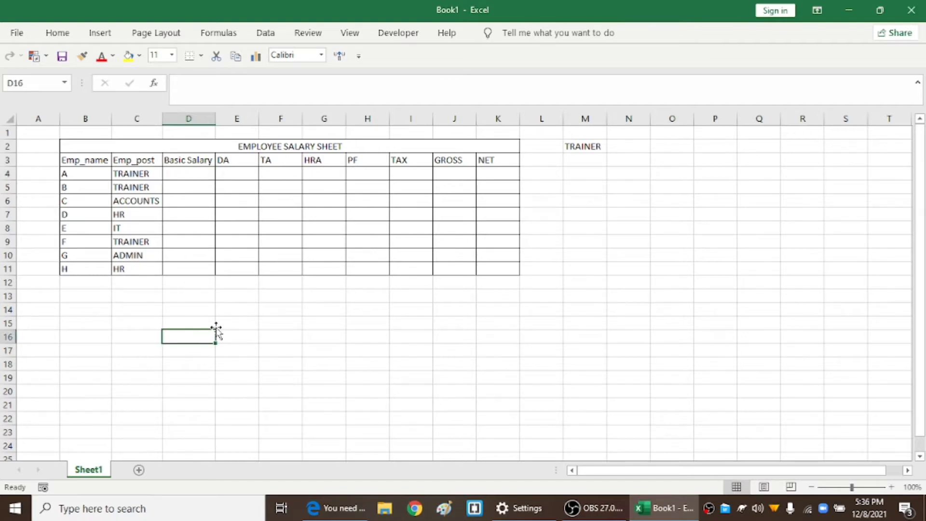
type("T")
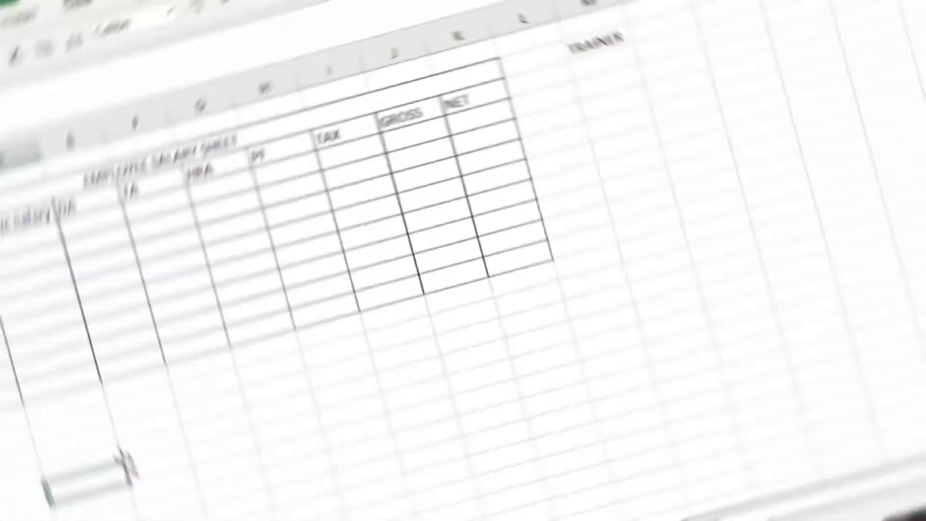
type("RAINER")
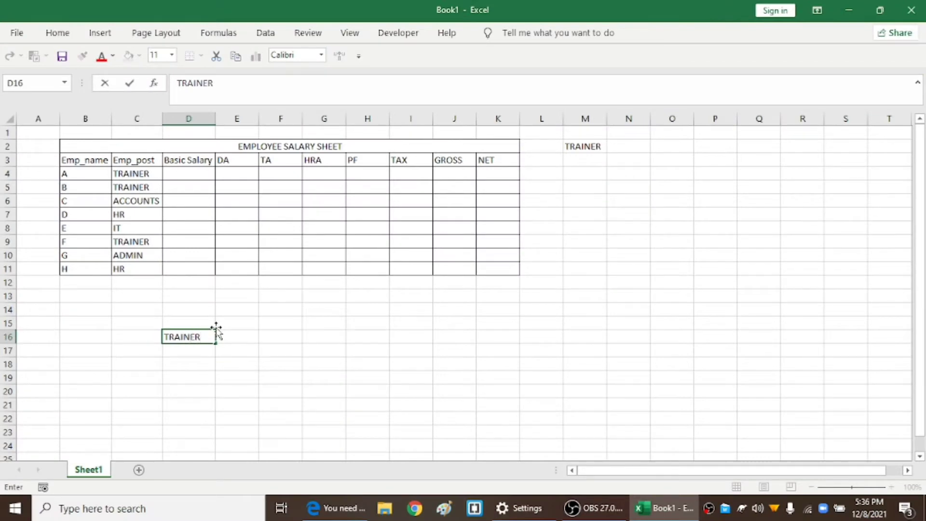
key("Return")
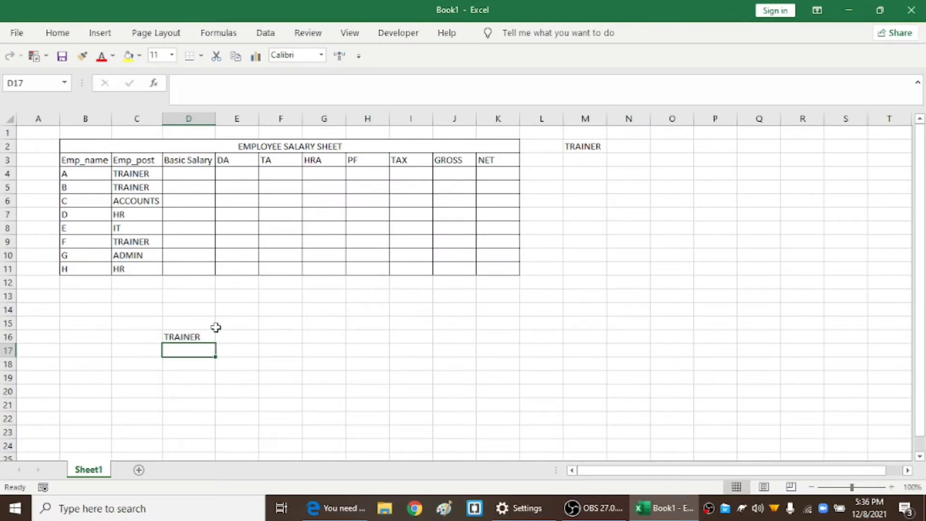
type("ACCO")
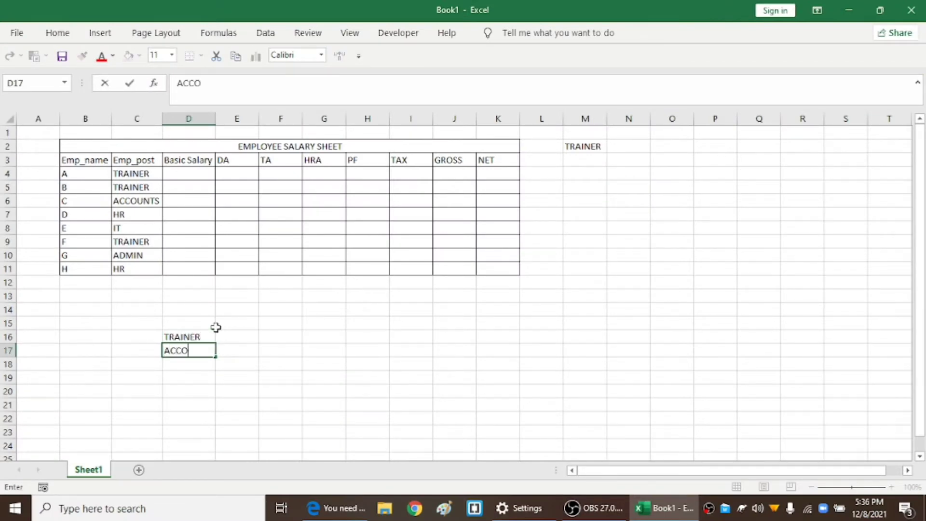
type("UNTS")
key("Return")
type("IT")
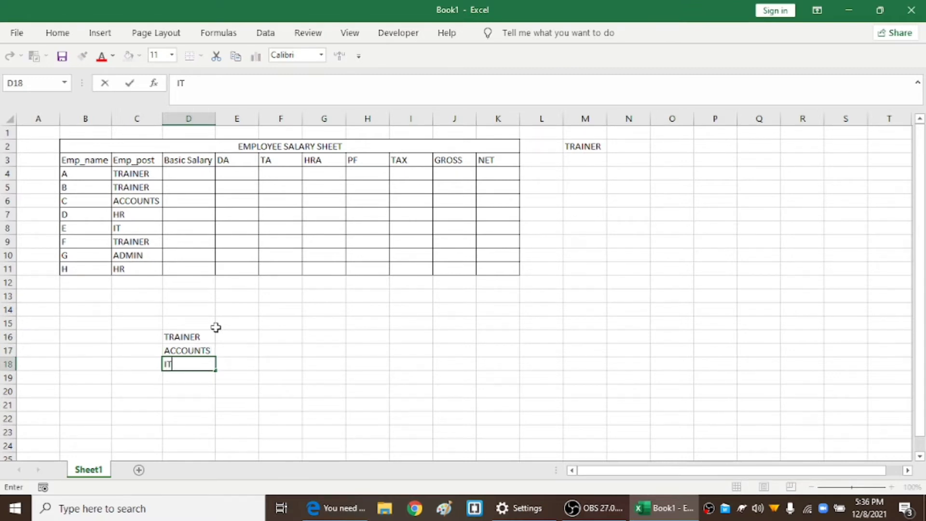
key("Return")
type("ADMIN")
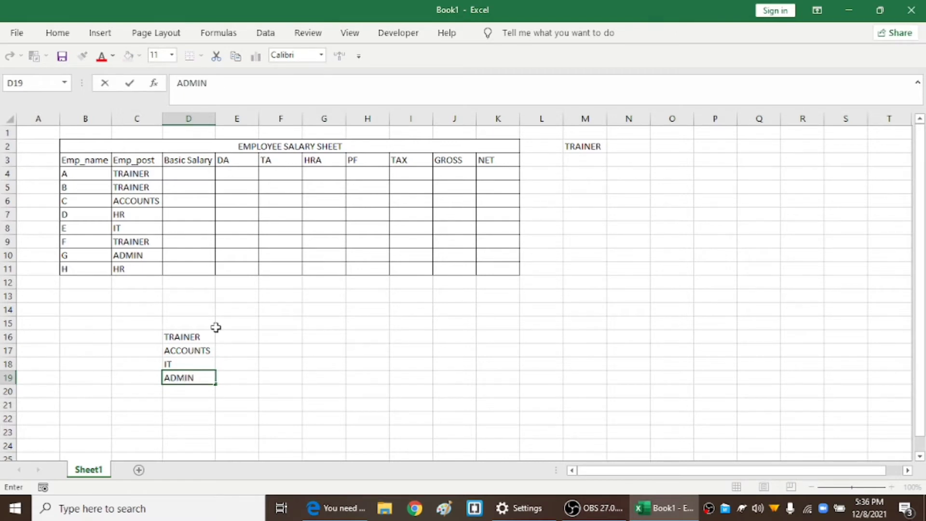
key("Return")
type("HR")
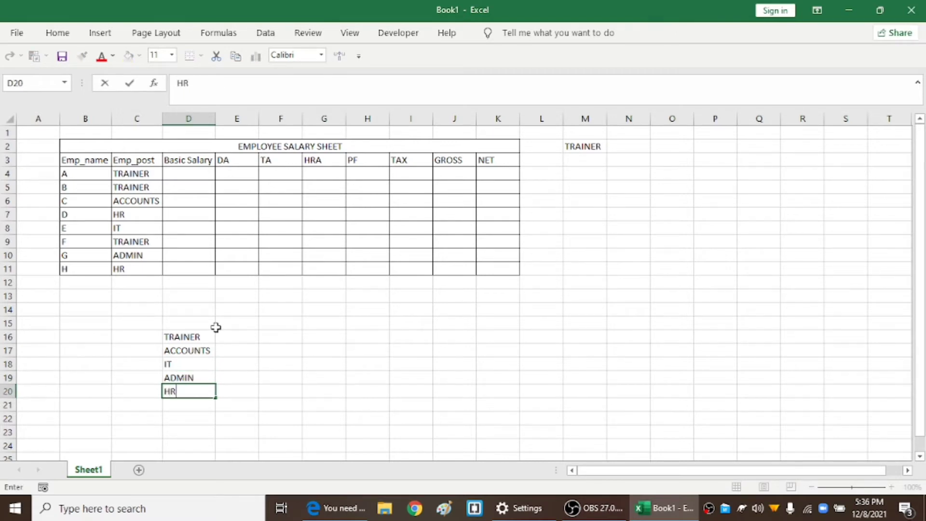
key("Up")
key("Up")
key("Up")
Enter the basic salaries 8000, 10000, 8500, 7000 and 12000 beside the posts in cells E16:E20
left_click(218, 332)
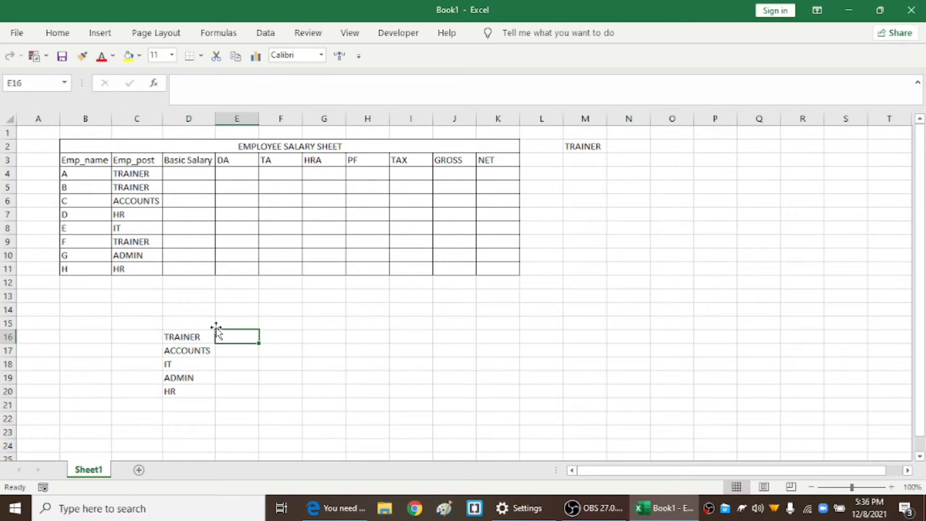
type("8000")
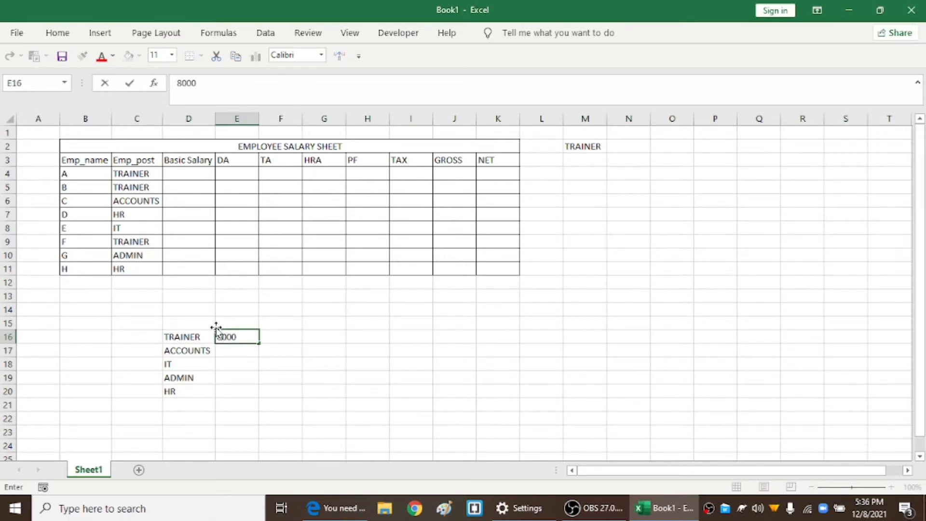
key("Return")
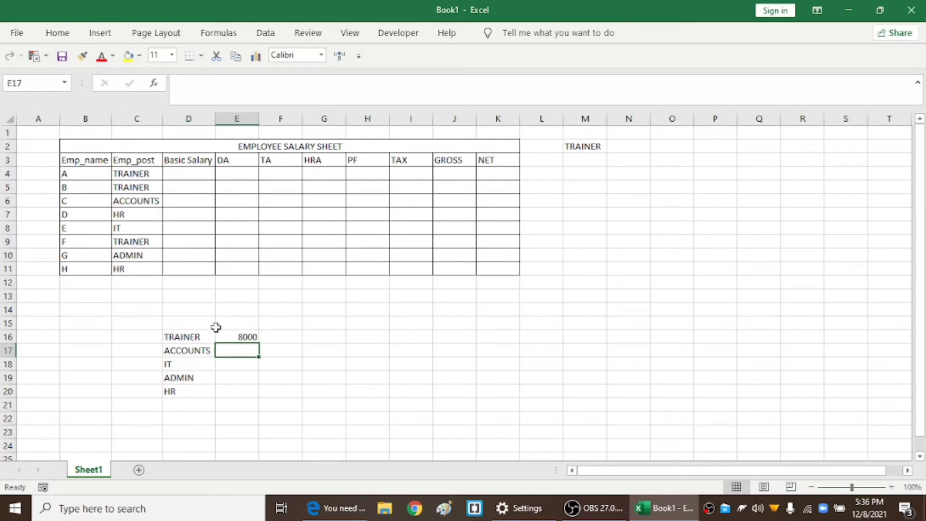
type("10000")
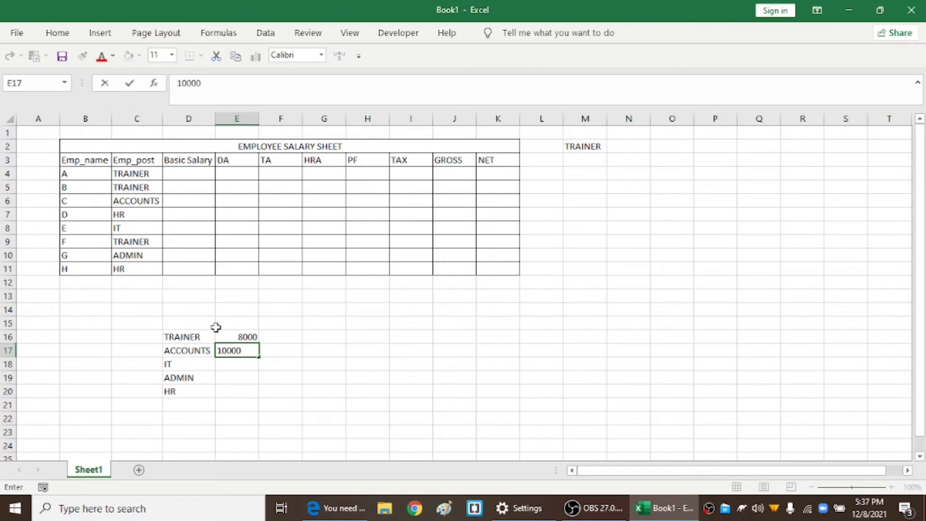
key("Return")
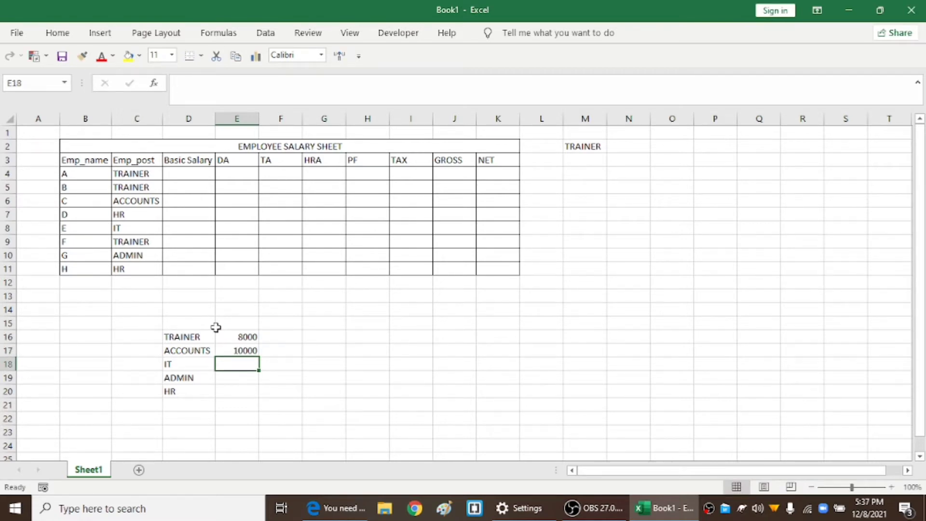
type("8500")
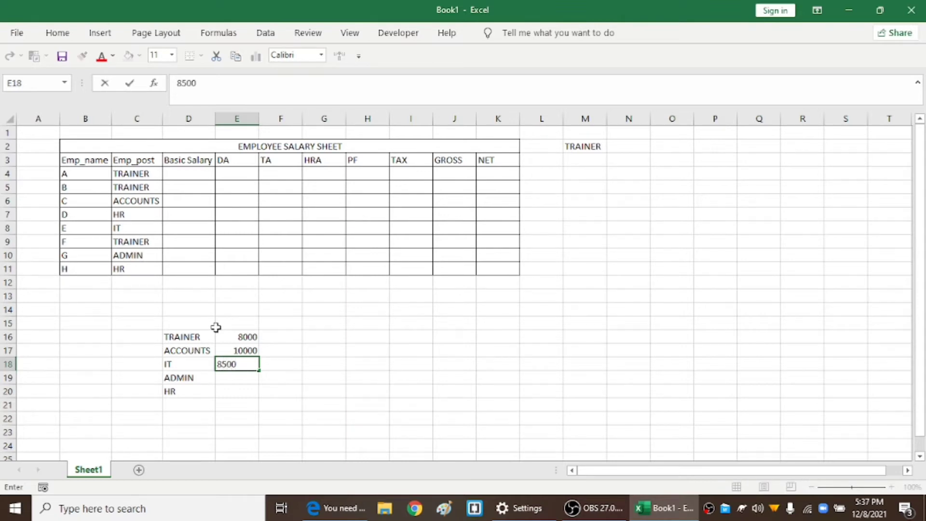
key("Return")
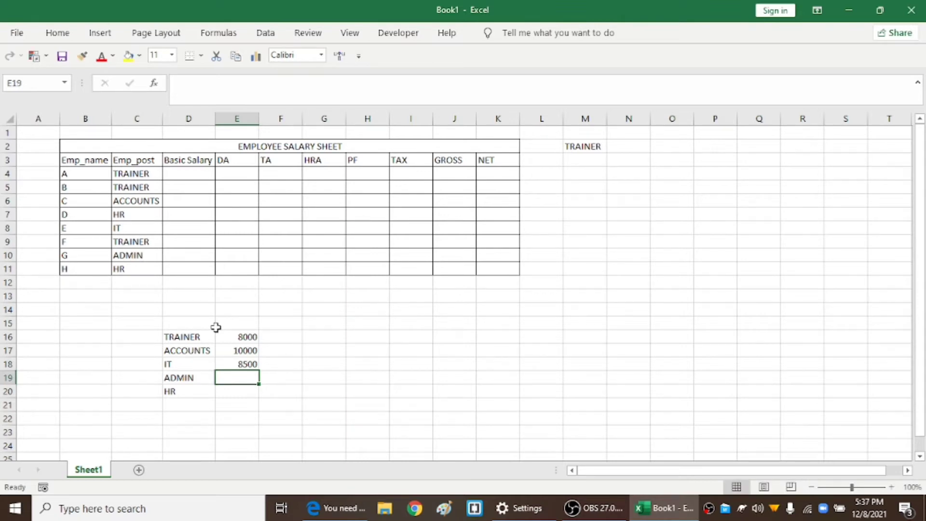
type("7000")
key("Return")
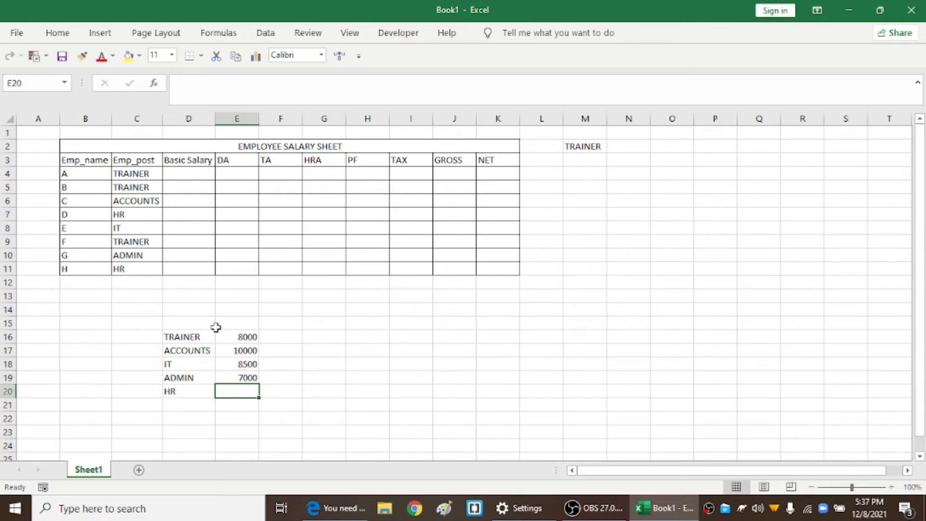
type("12000")
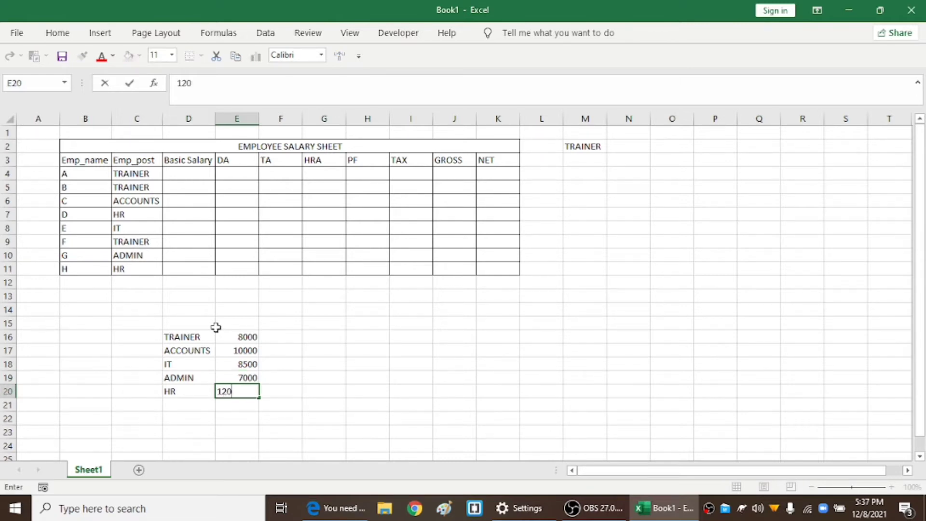
left_click(364, 335)
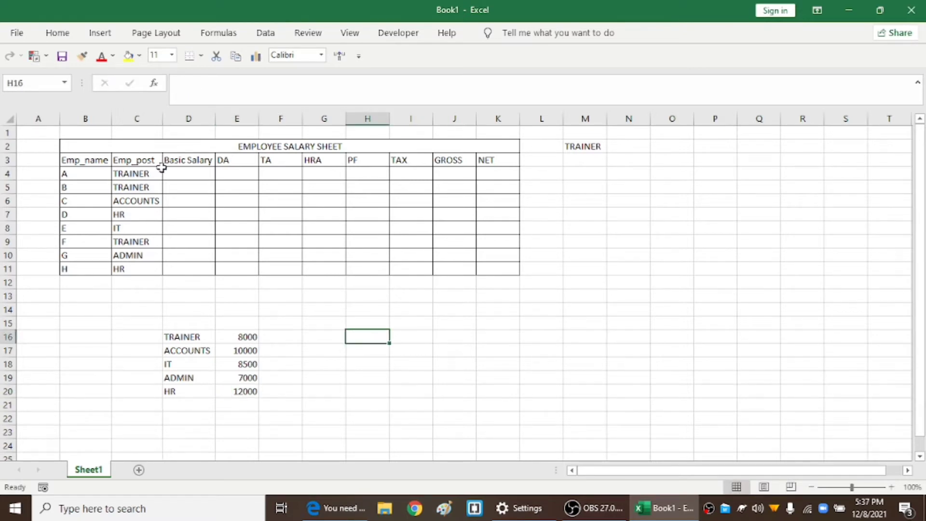
Begin an IF formula in D4 that returns 8000 when C4 equals "TRAINER"
left_click(185, 169)
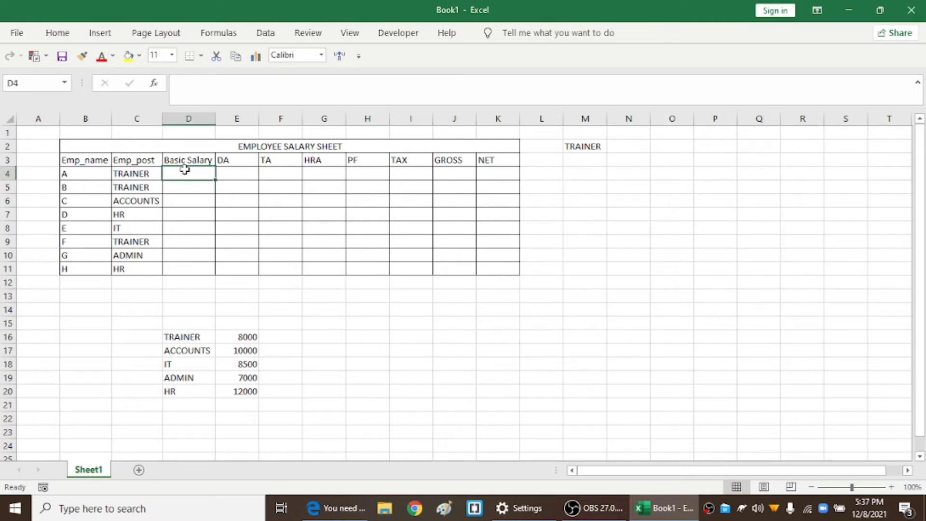
type("=I")
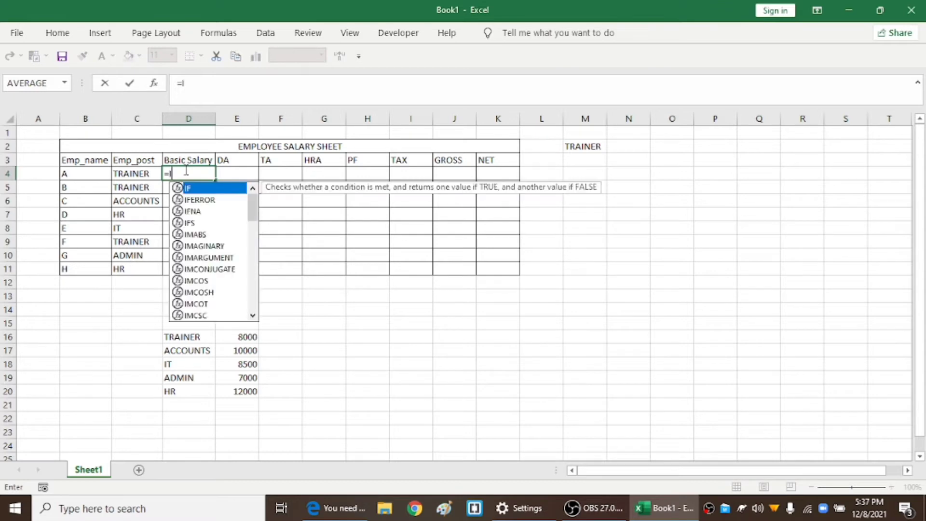
type("F")
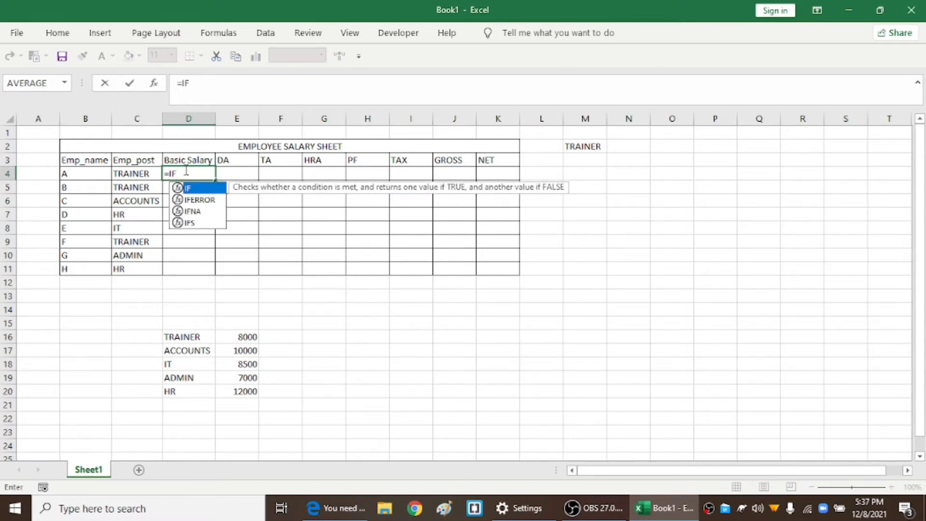
type("(")
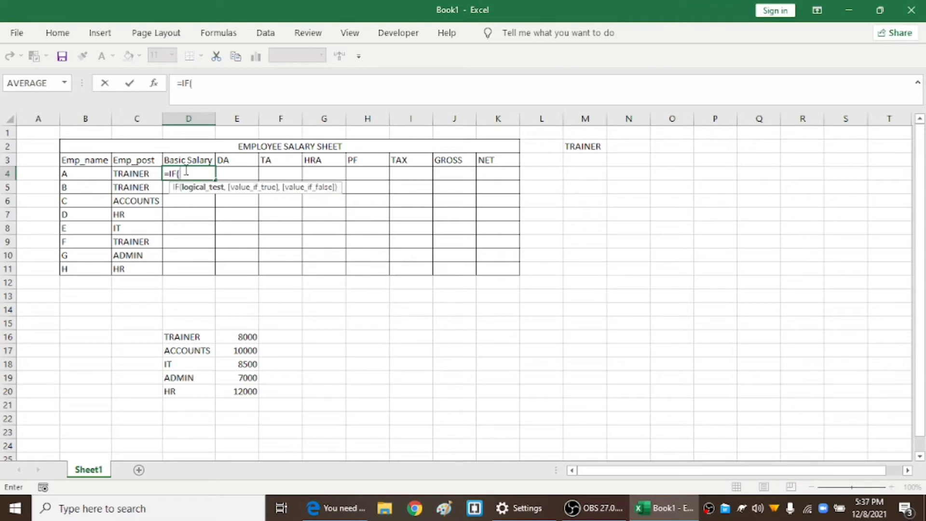
left_click(144, 173)
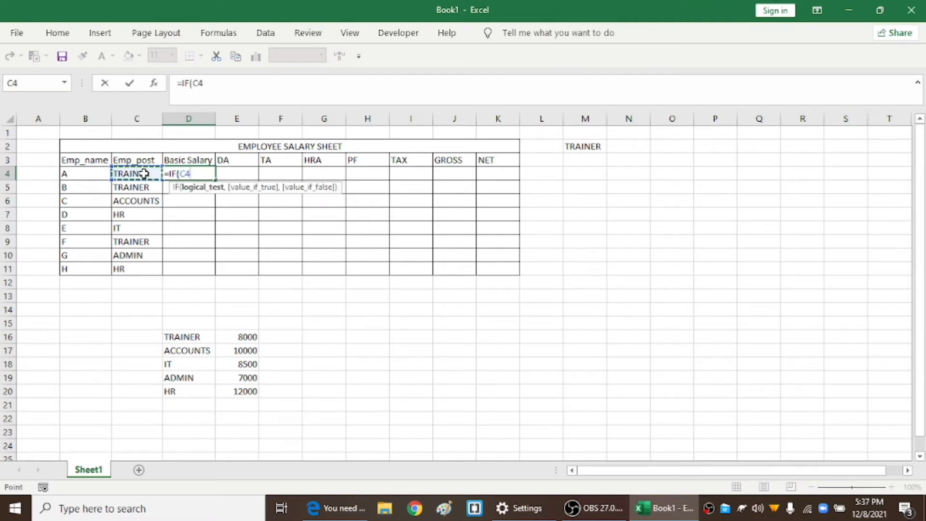
type("=\"TRAINER")
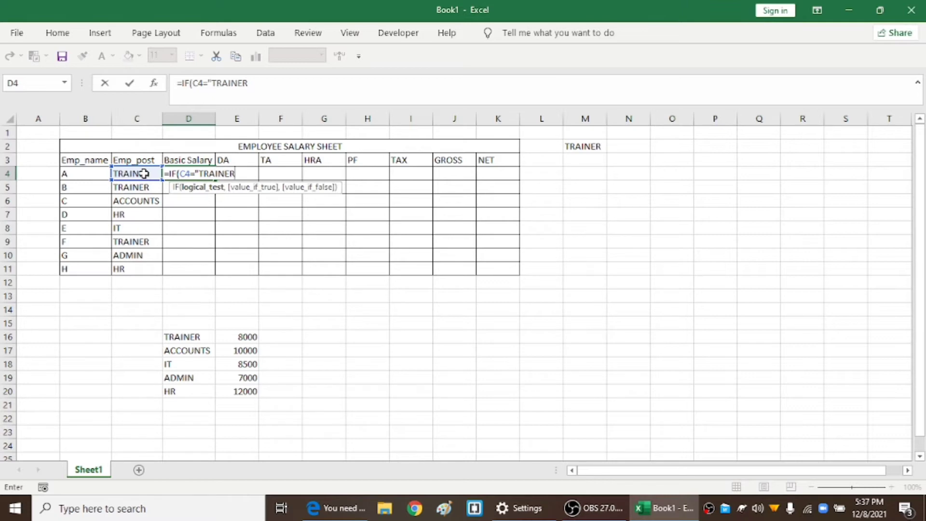
type("\",")
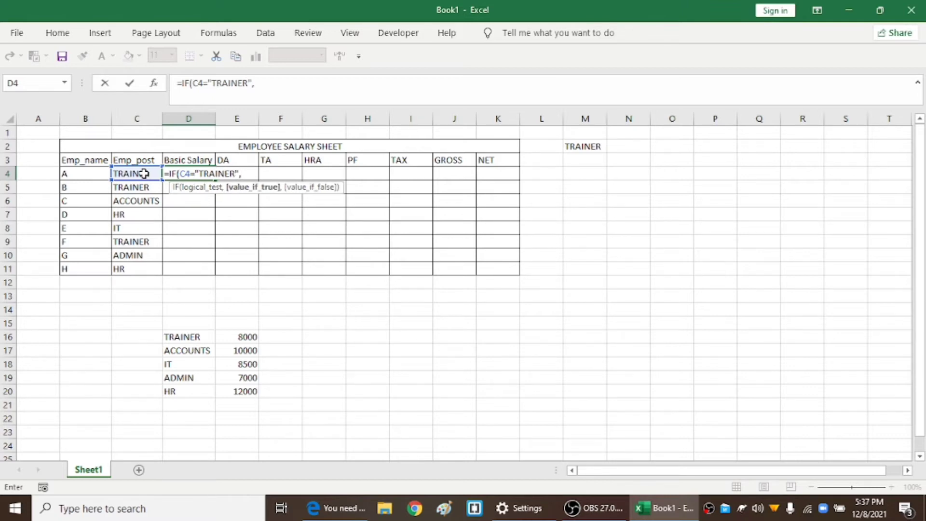
type("8000,IF")
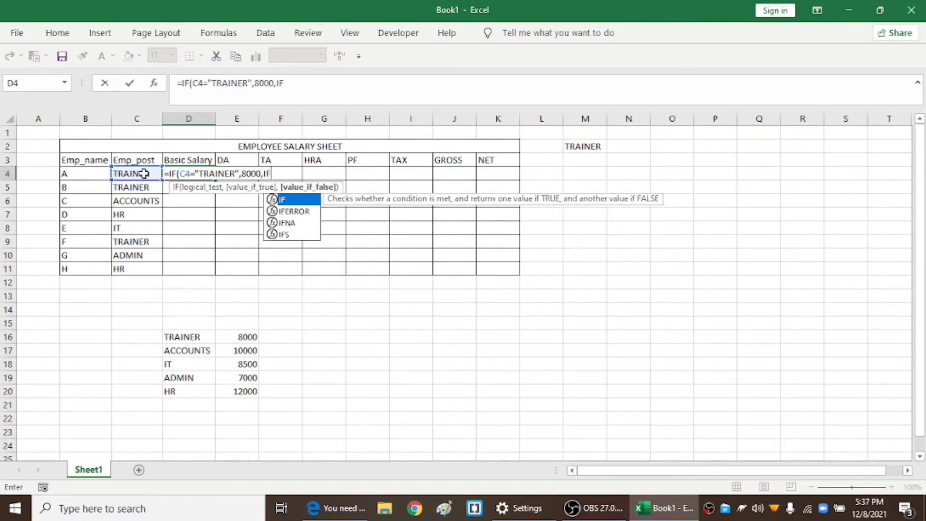
Nest a second IF in the D4 formula that returns 10000 when C4 equals "ACCOUNTS"
type("(")
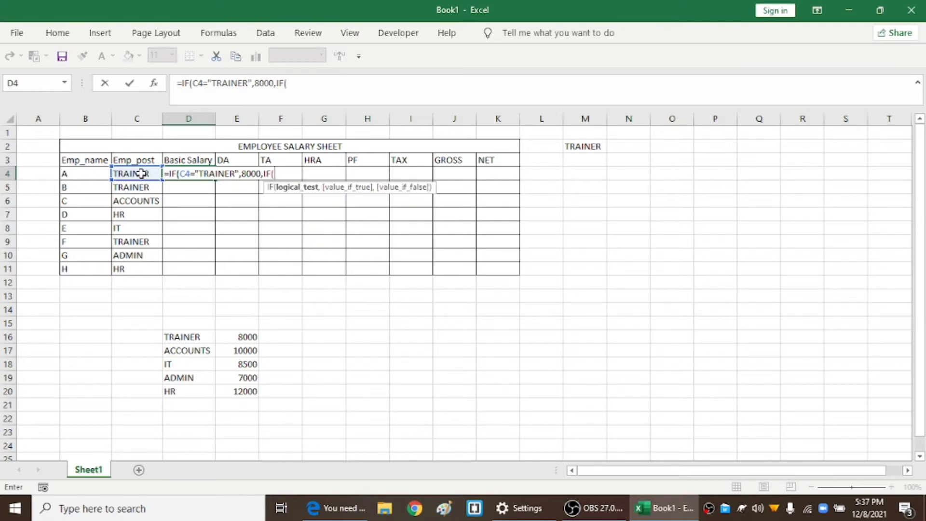
left_click(145, 173)
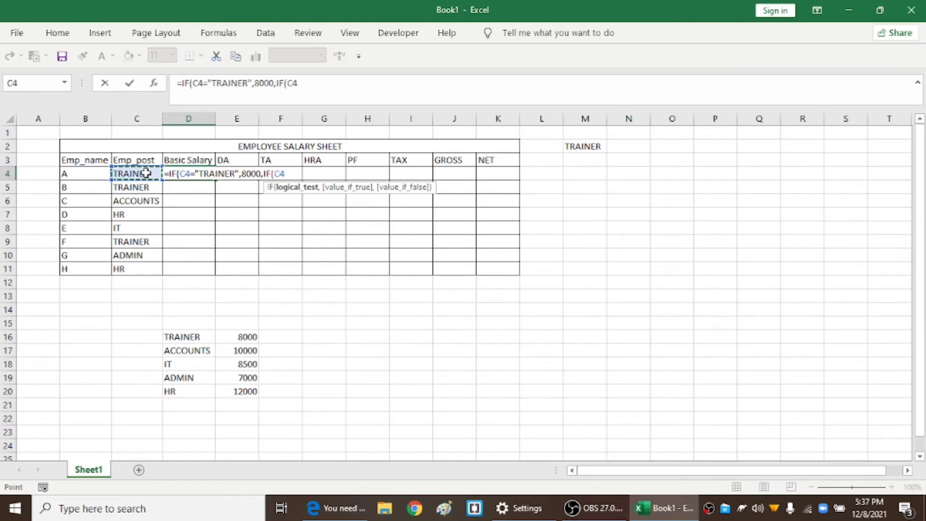
type("=\"ACC")
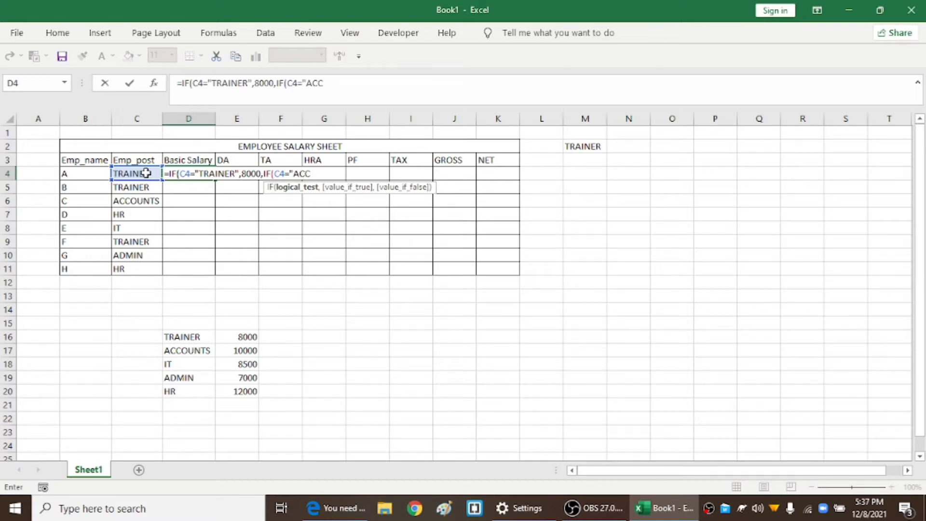
type("OUNTS")
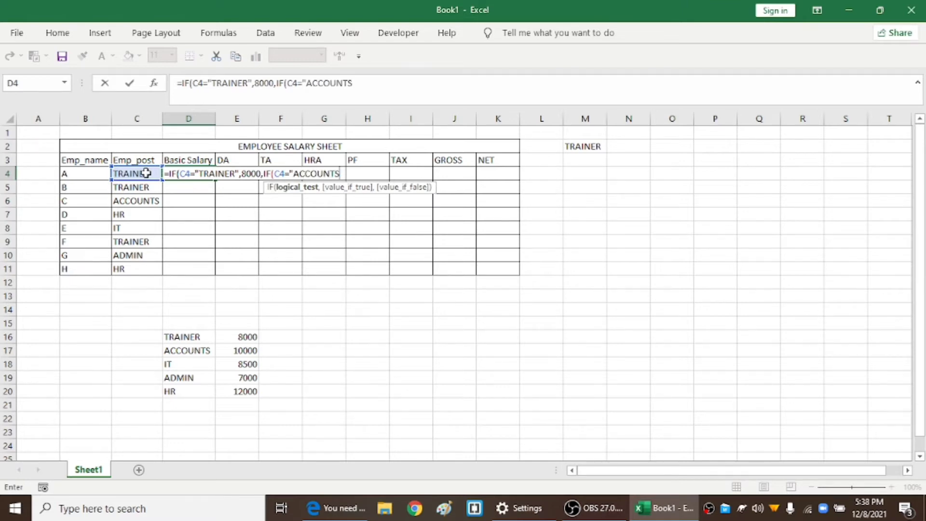
type("\"")
type(",")
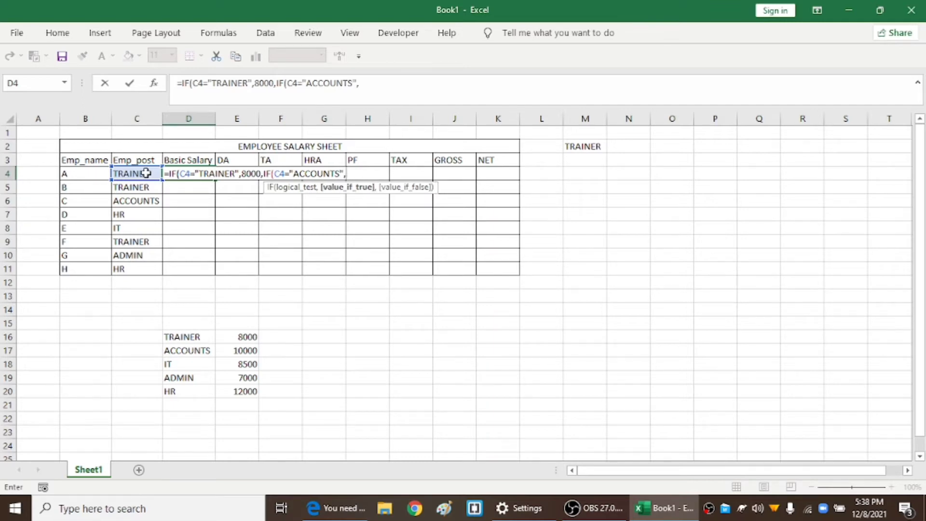
type("10000,")
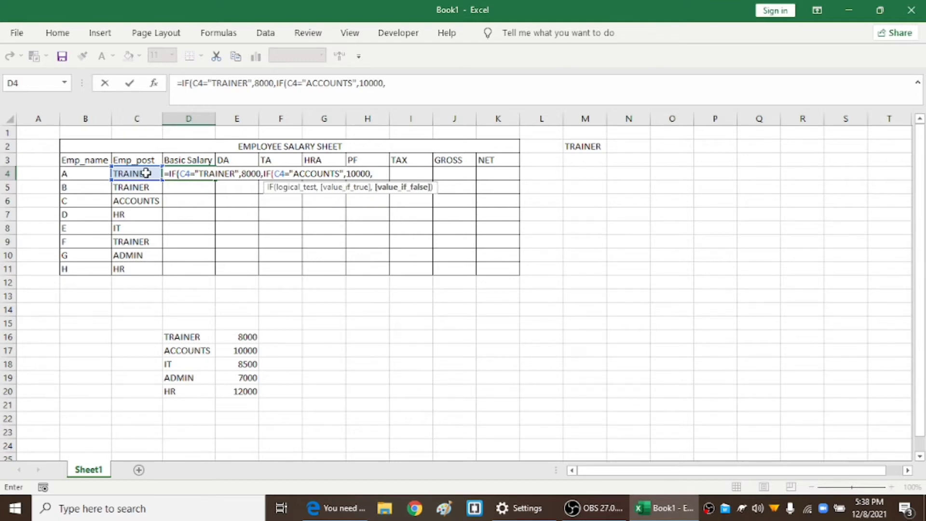
Nest a third IF in the D4 formula that returns 8500 when C4 equals "IT"
type("IF")
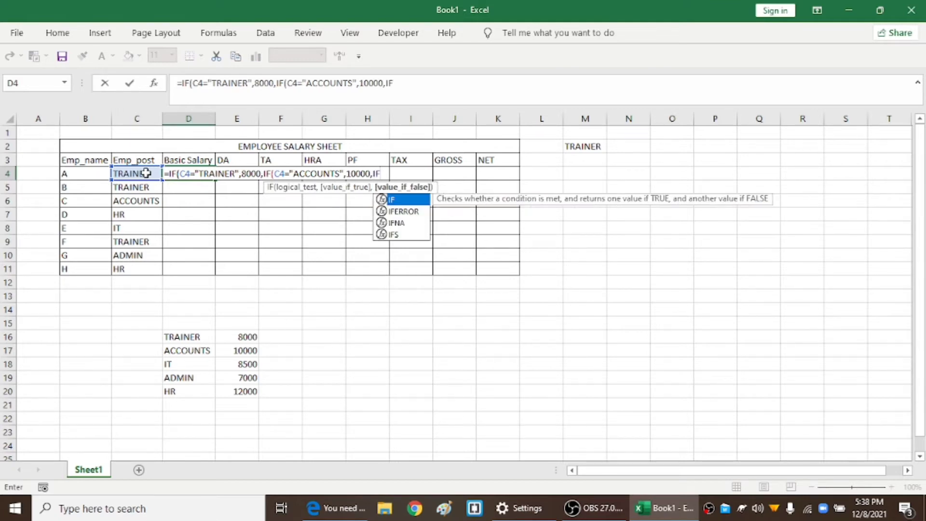
type("(")
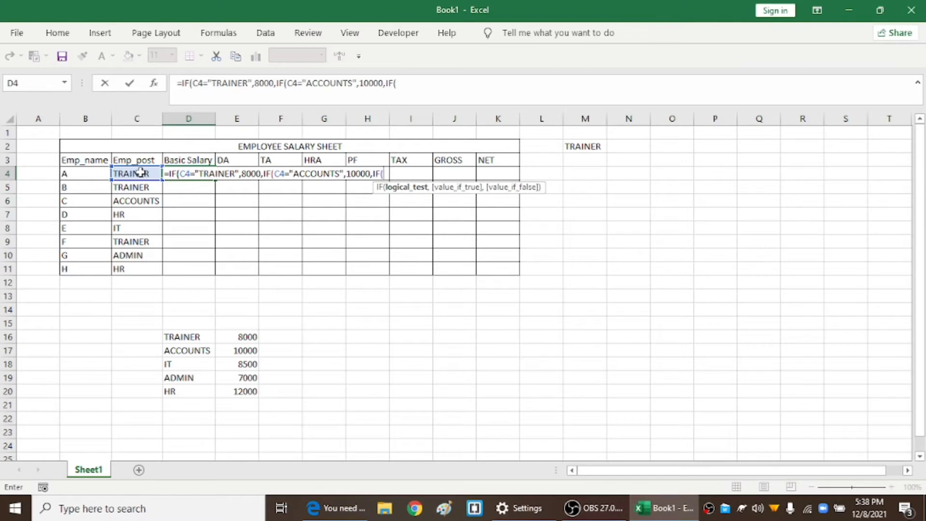
left_click(139, 172)
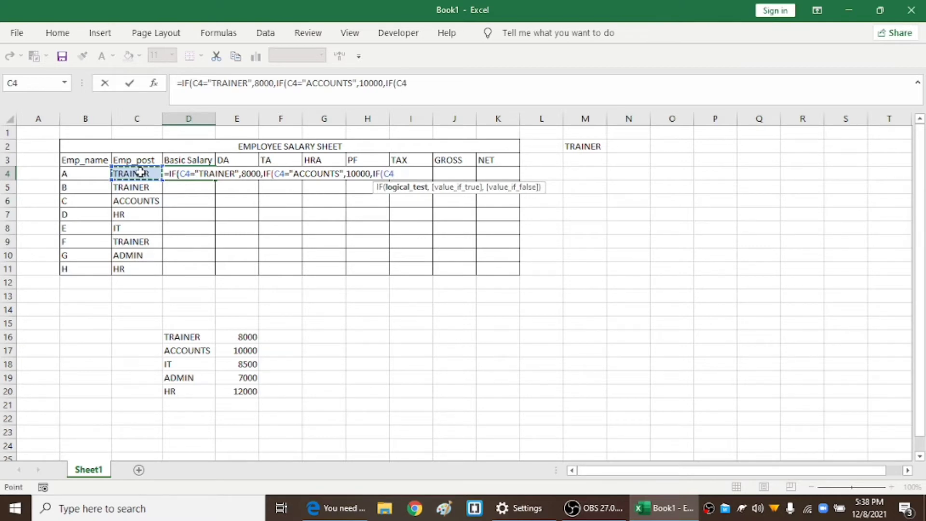
type("=\"IT")
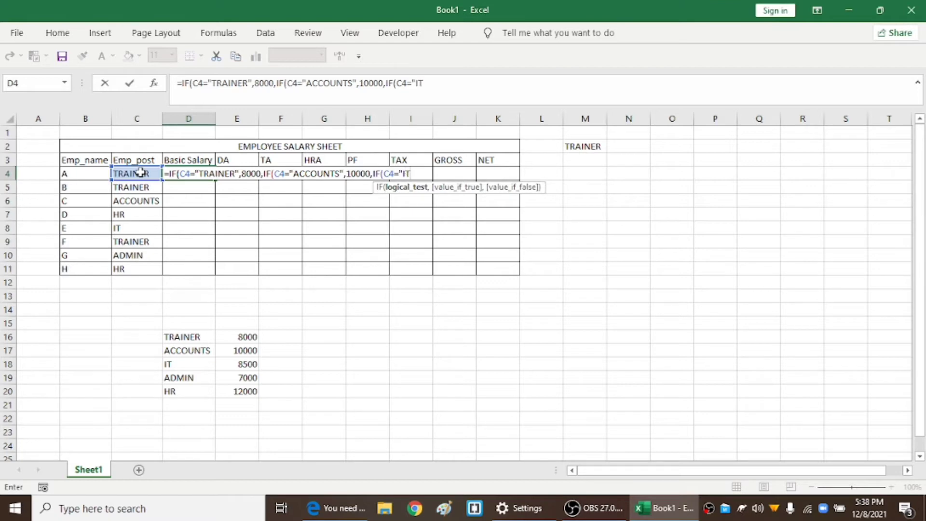
type("\",")
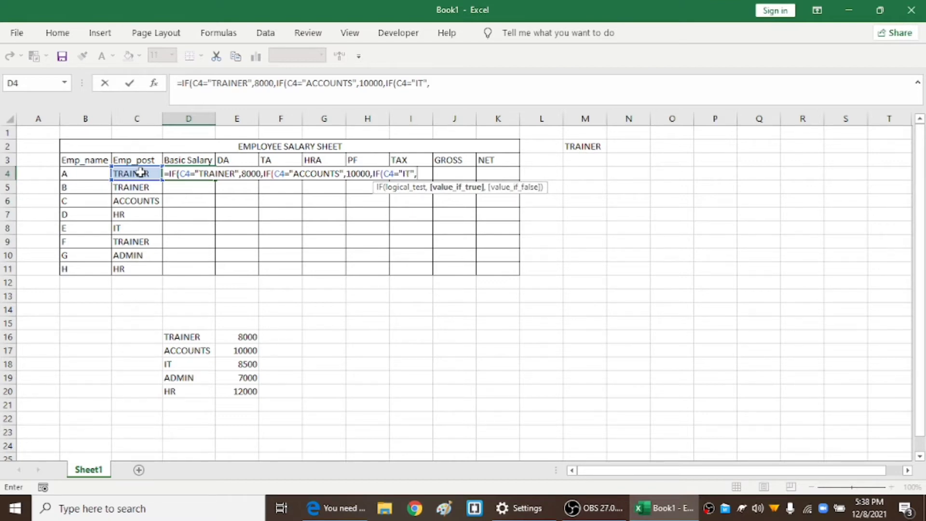
type("8500,")
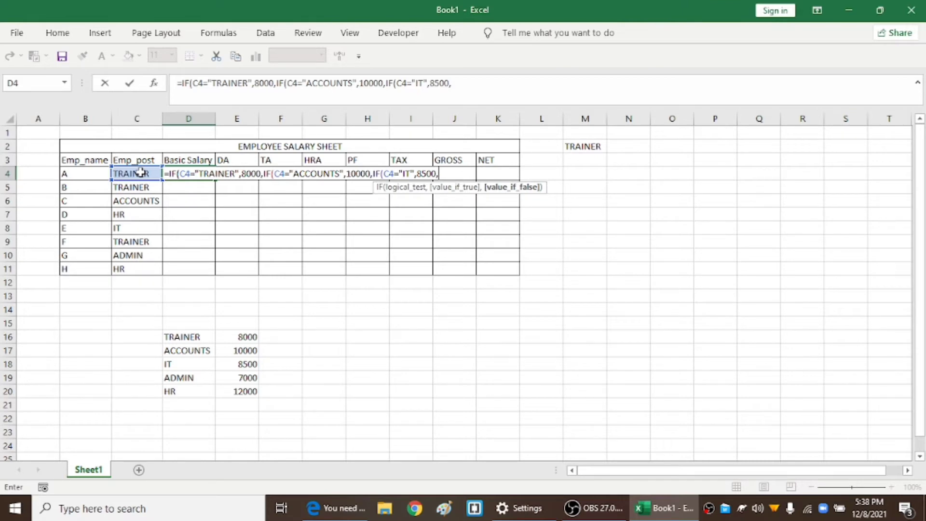
Nest a fourth IF in the D4 formula that returns 7000 when C4 equals "ADMIN"
type("IF")
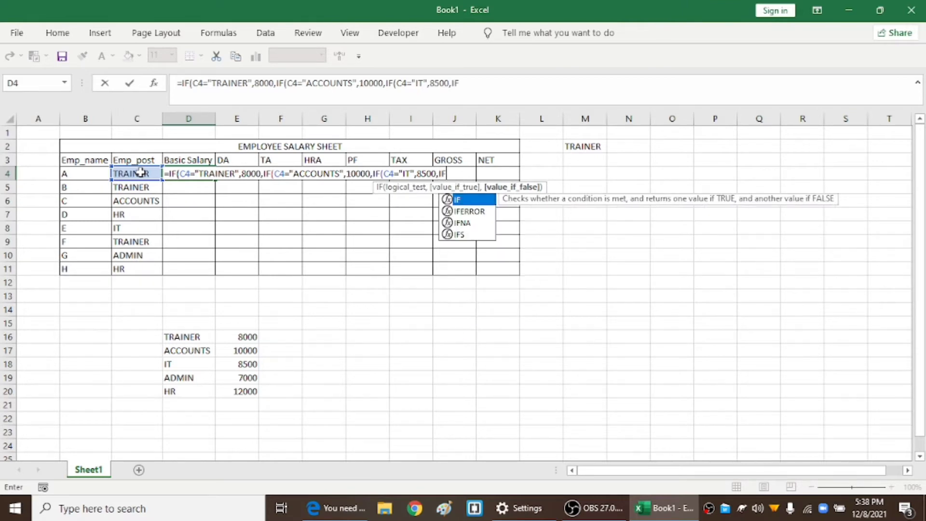
type("(")
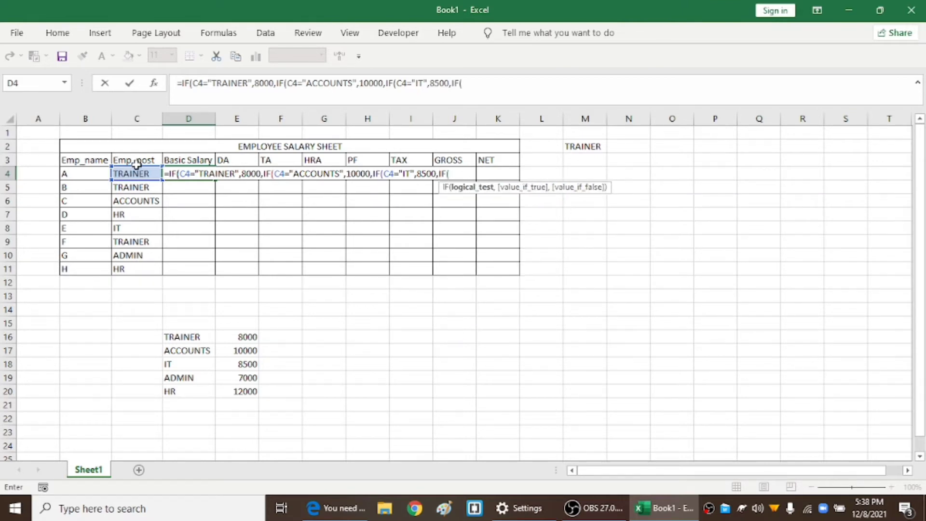
left_click(133, 172)
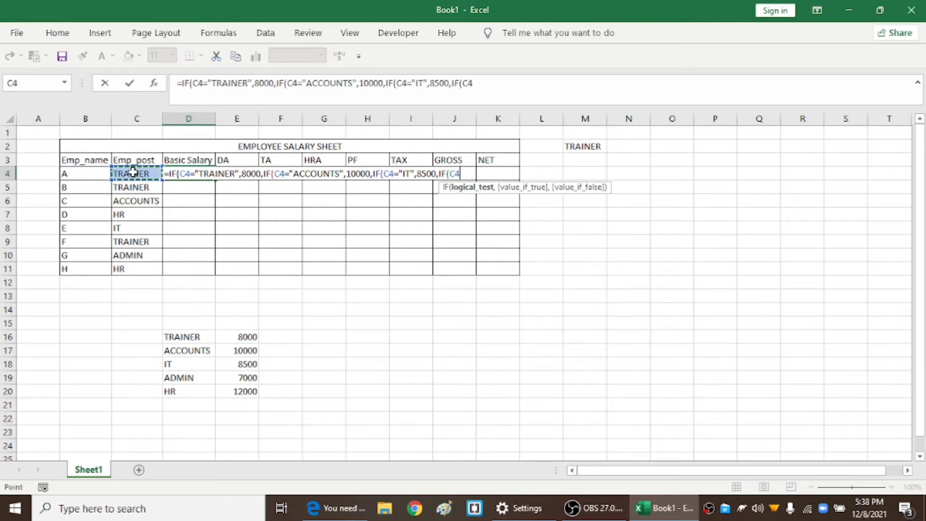
type("=\"ADMIN")
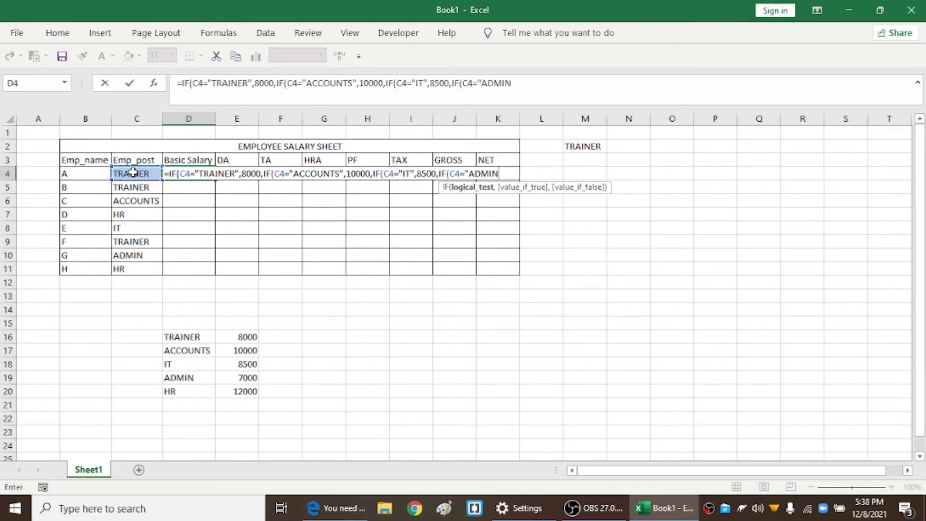
type("\",")
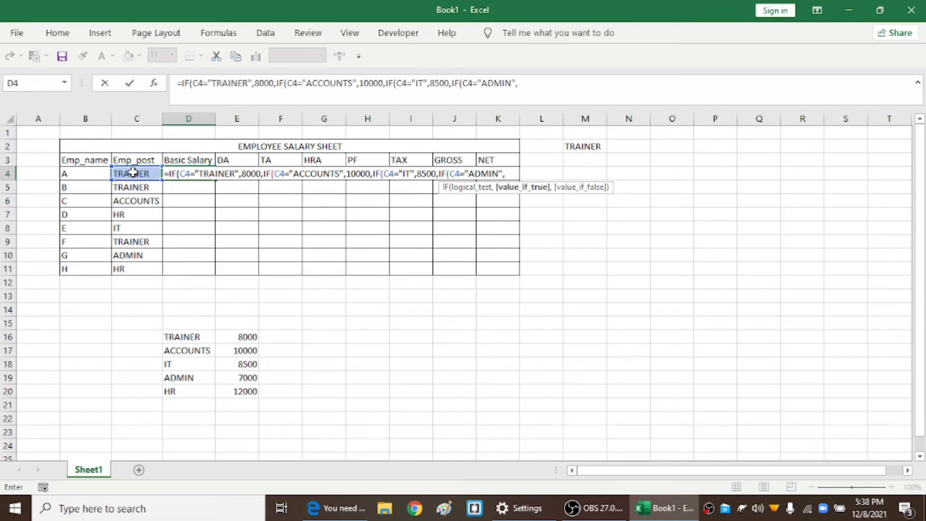
type("7000")
type(",")
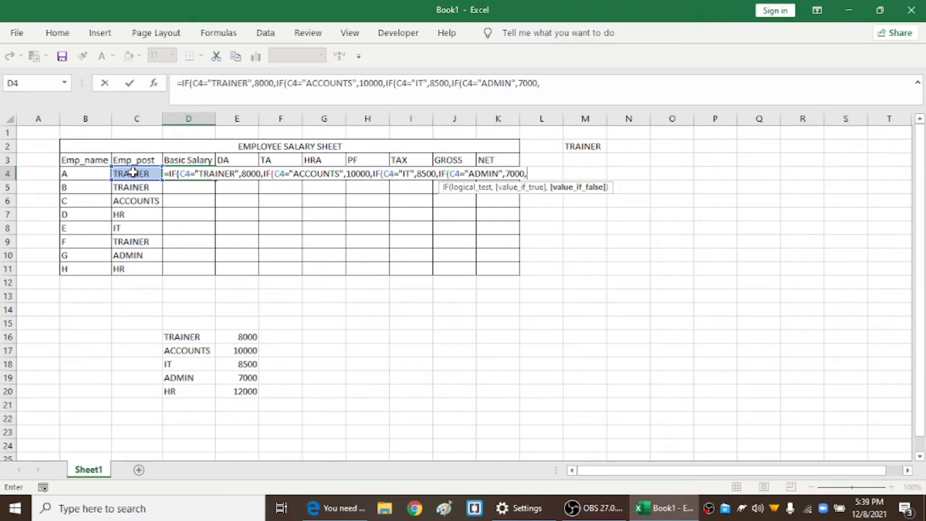
Complete the D4 formula with 12000 as the value for any other post and close all four nested IFs
type("12000")
type("))")
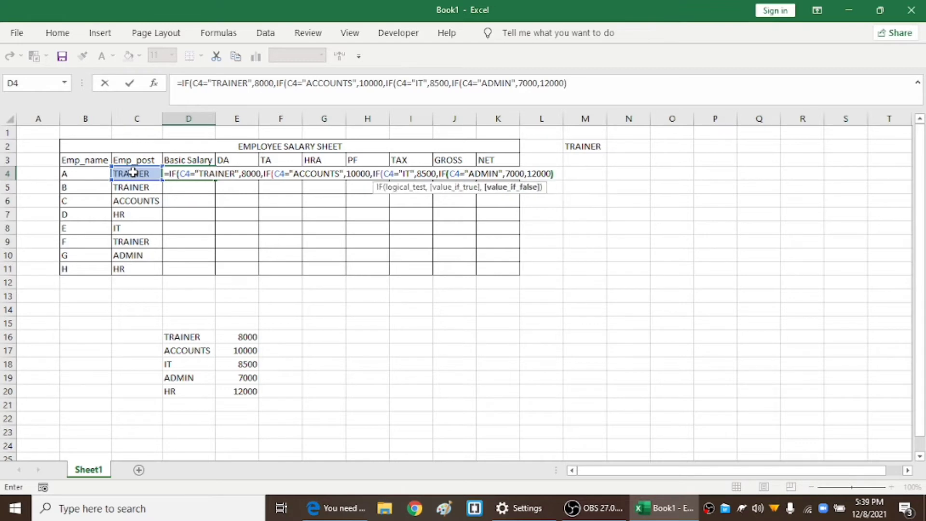
type("))")
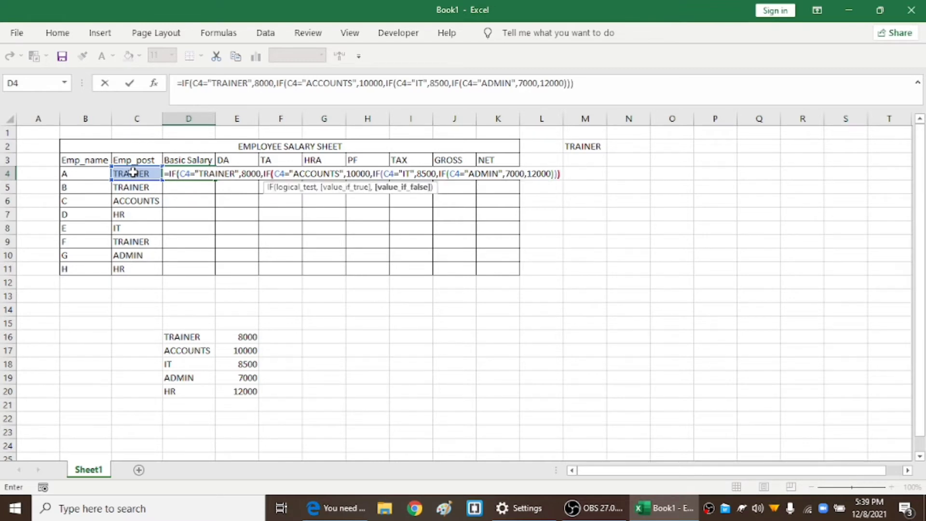
key("Return")
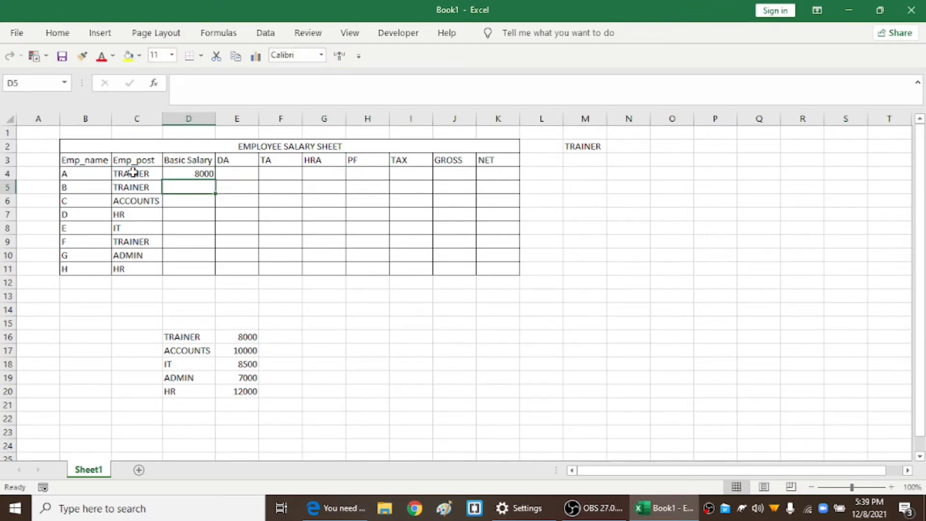
Fill the Basic Salary formula from D4 down through D11 for all employees
left_click(189, 174)
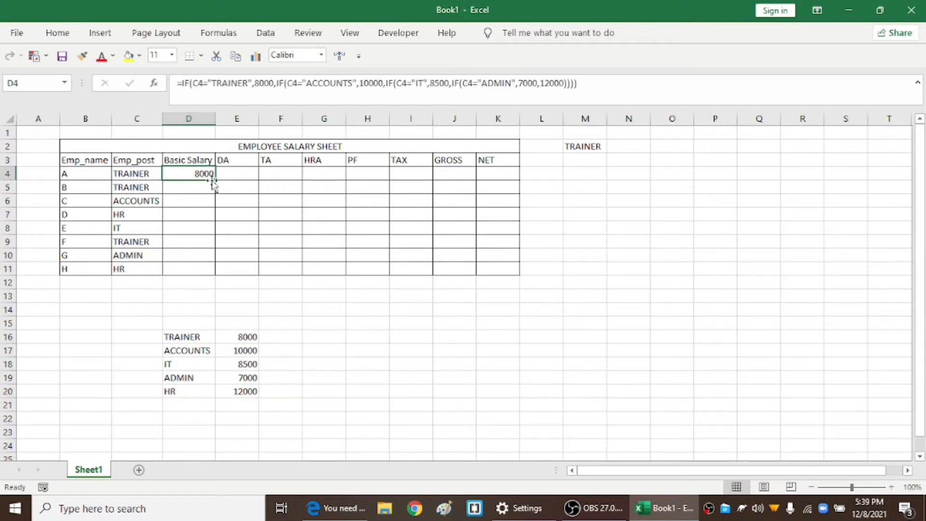
double_click(215, 178)
left_click(258, 175)
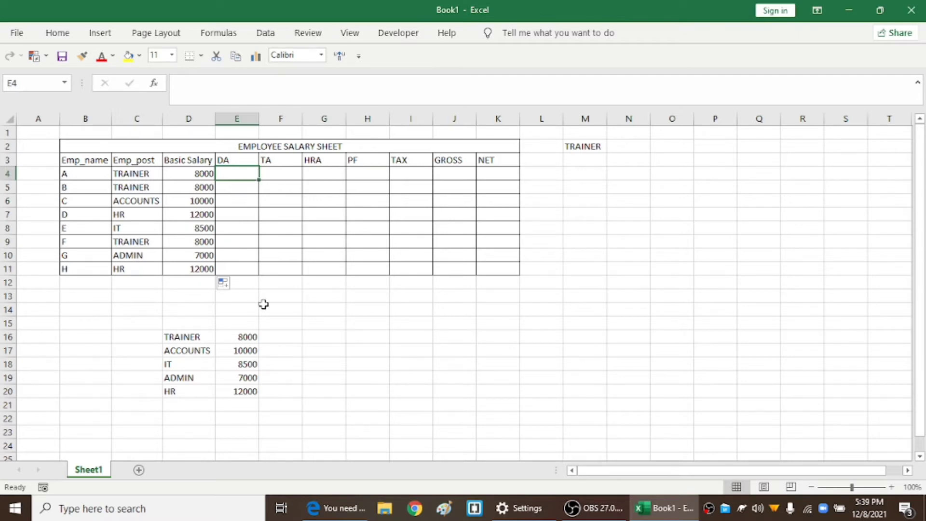
Enter the heading DA in cell F16 beside the post and salary list
left_click(288, 338)
type("DA")
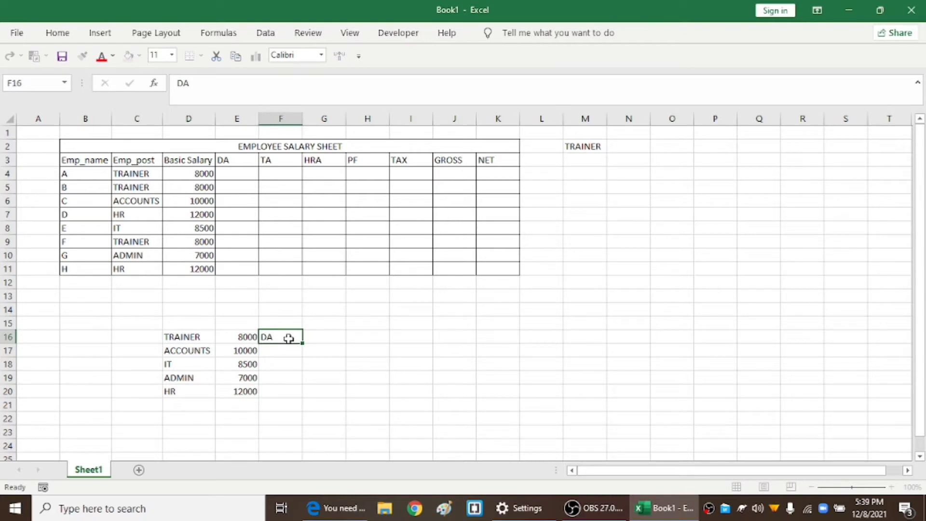
key("Return")
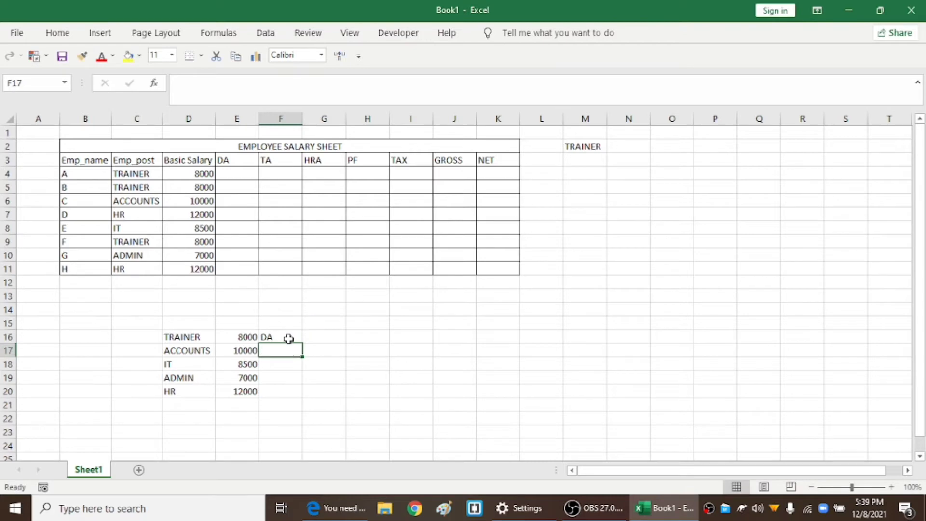
type("TRAI")
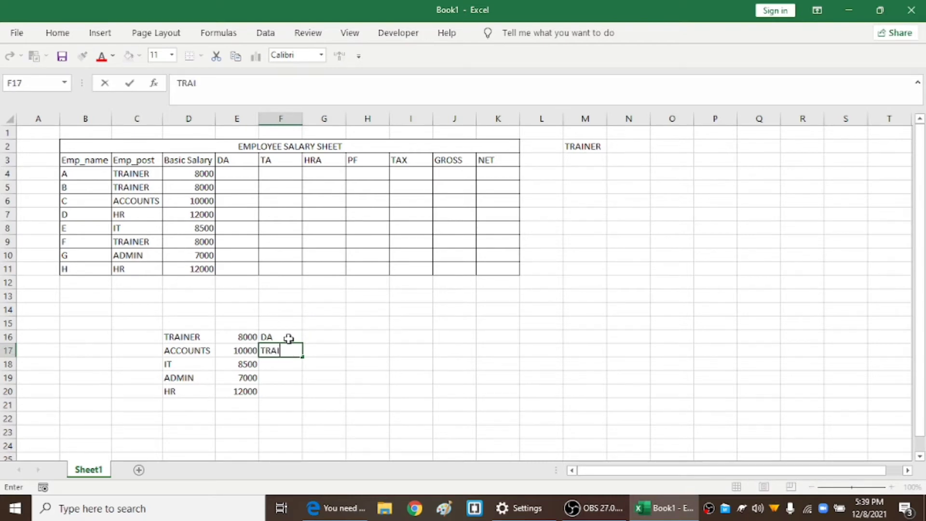
type("NER AND")
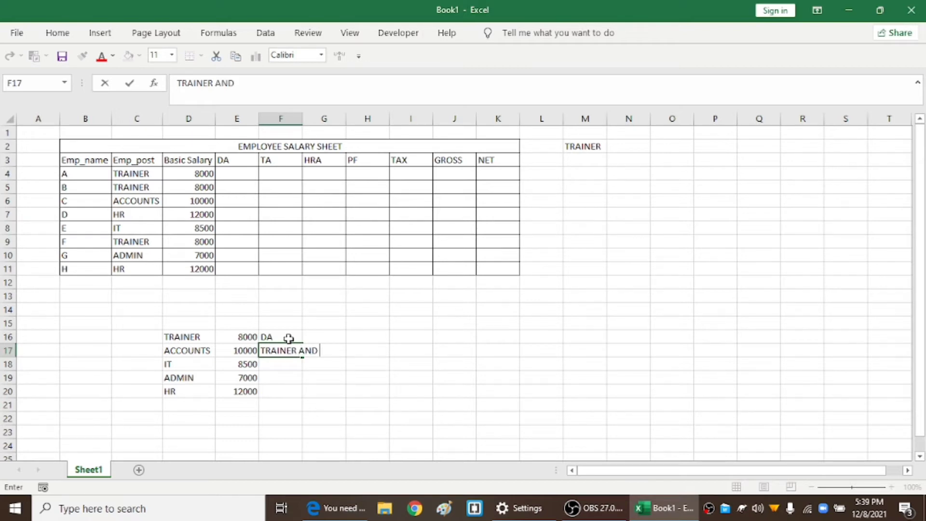
key("BackSpace")
key("BackSpace")
key("BackSpace")
key("BackSpace")
key("BackSpace")
key("BackSpace")
key("BackSpace")
key("BackSpace")
key("BackSpace")
key("BackSpace")
key("BackSpace")
key("BackSpace")
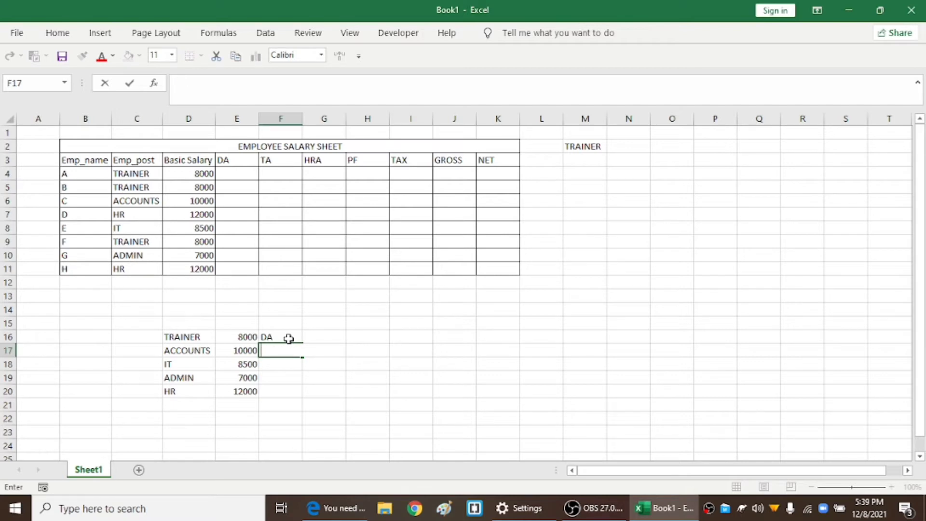
Enter the note "HR AND ACCOUNTS THE DA IS 30% OF BASIC REST IS 20%" in cell F17
type("HR AND ACC")
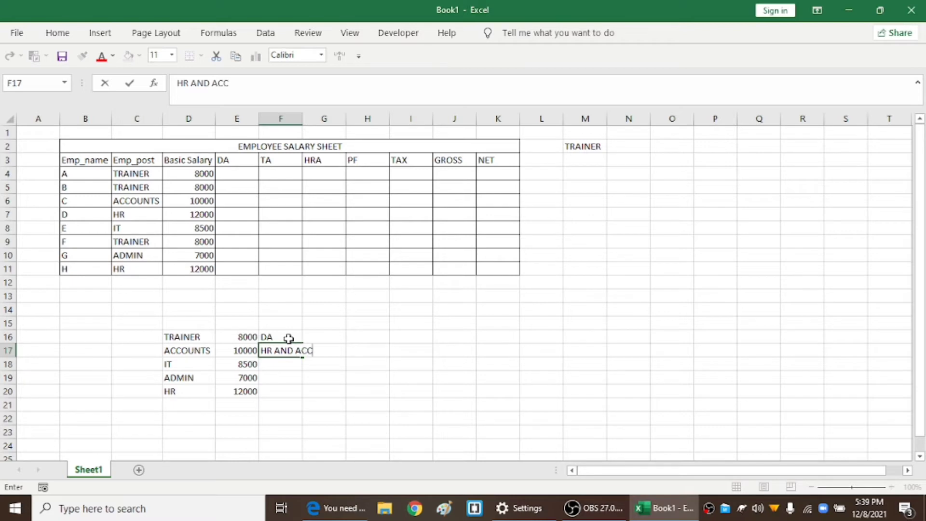
type("OUNTS THE")
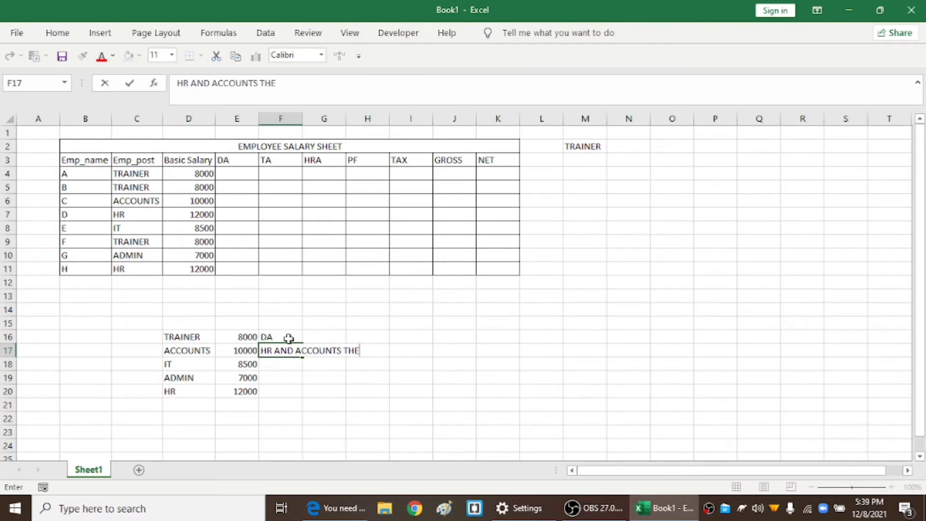
type(" DA IS 30%")
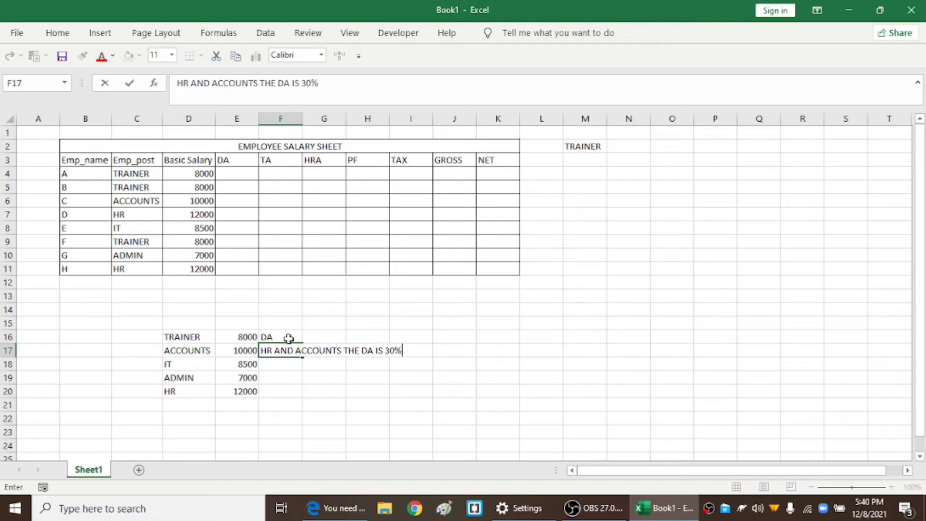
type(" OF BASI")
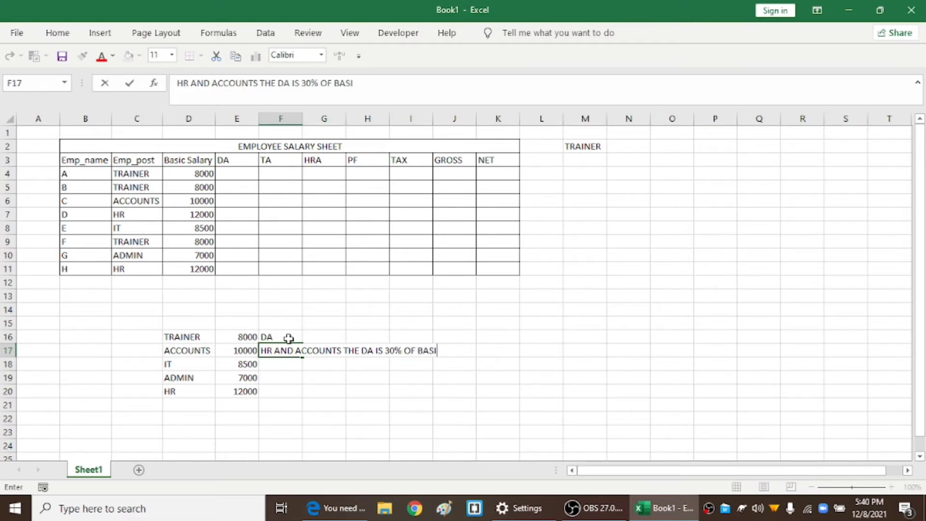
type("C REST IS")
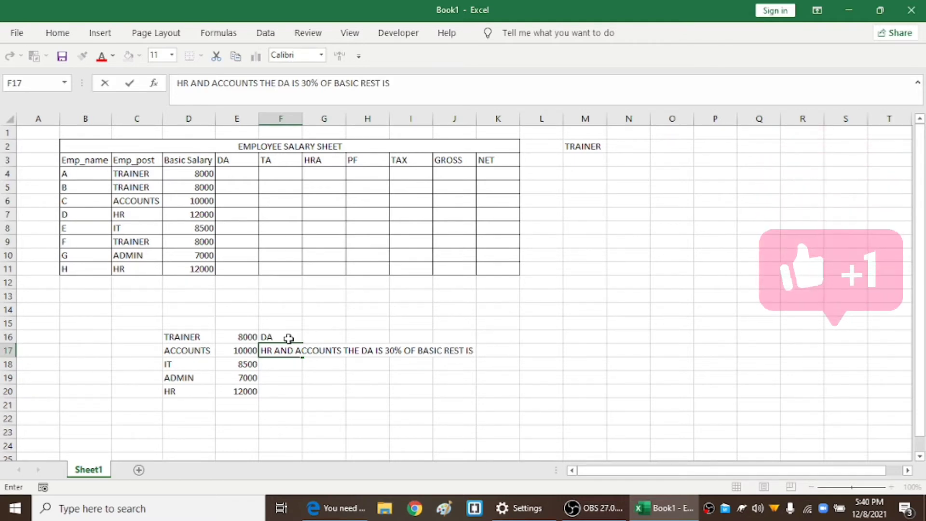
type(" 20%")
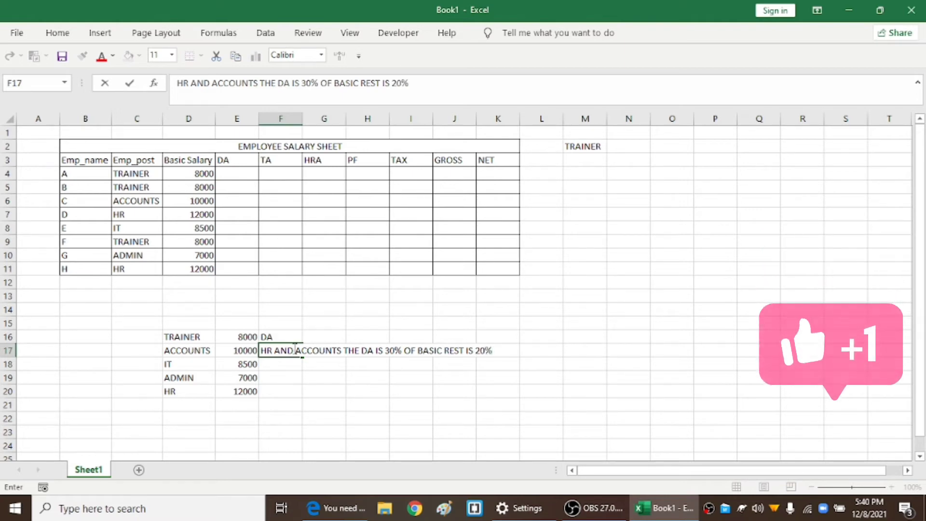
left_click(304, 404)
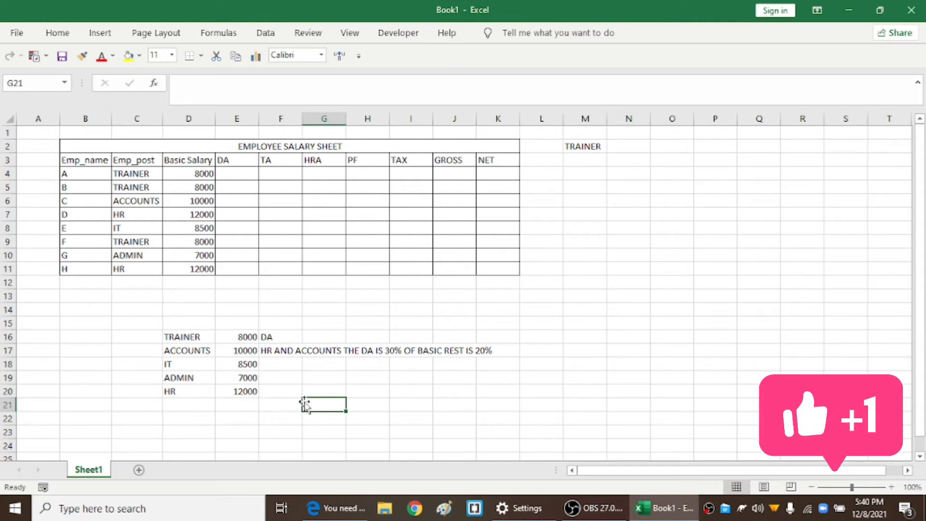
Start an IF formula in E4 that returns D4*30% when C4 equals "HR"
left_click(231, 170)
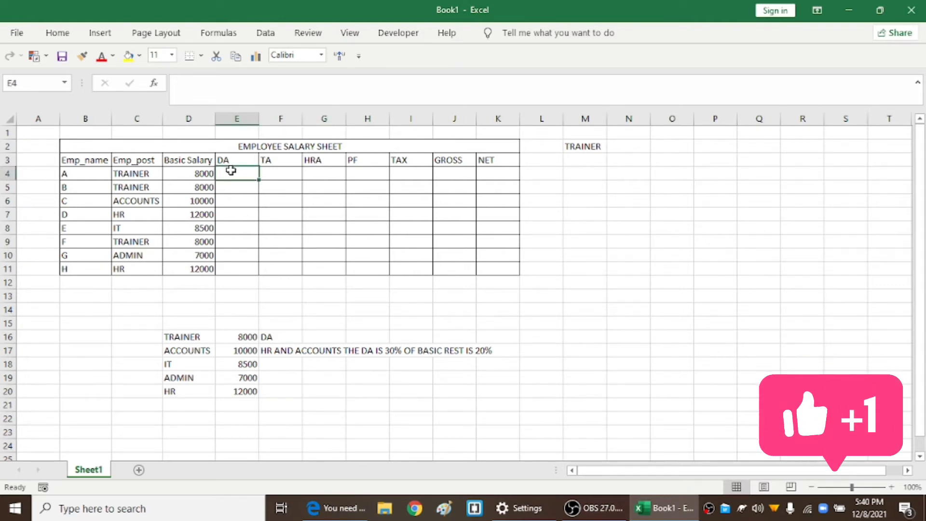
type("=I")
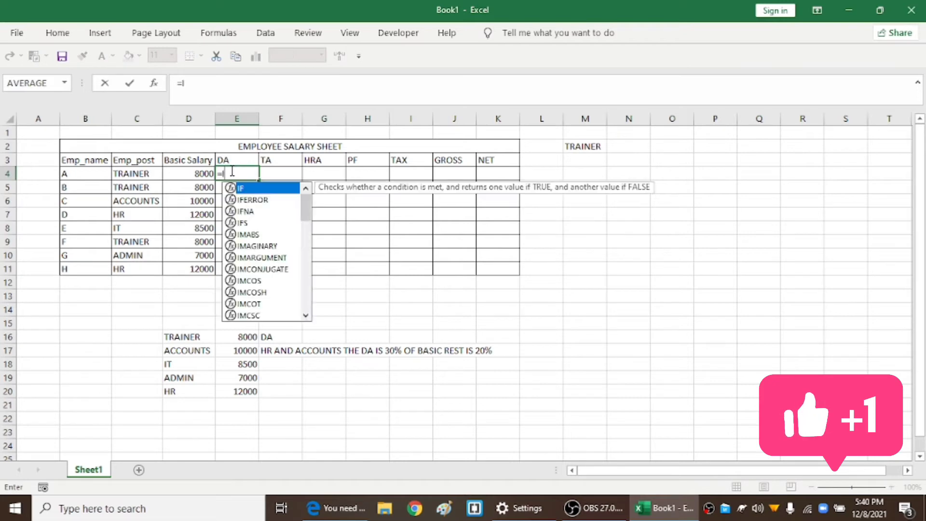
type("F(")
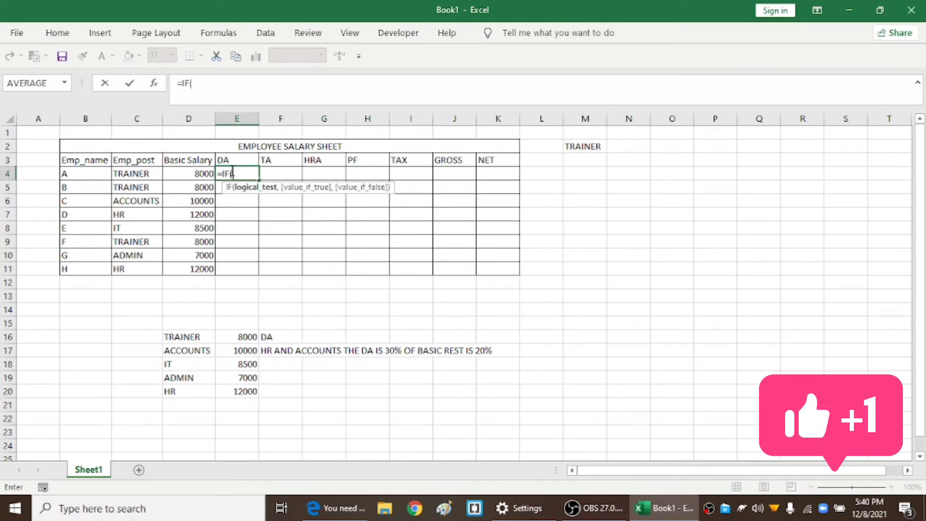
left_click(134, 172)
type("=")
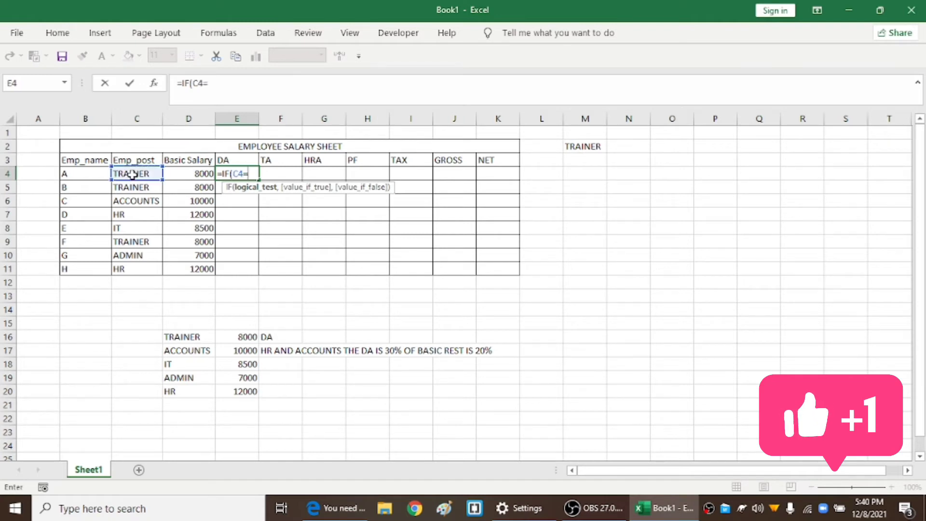
type("\"HR")
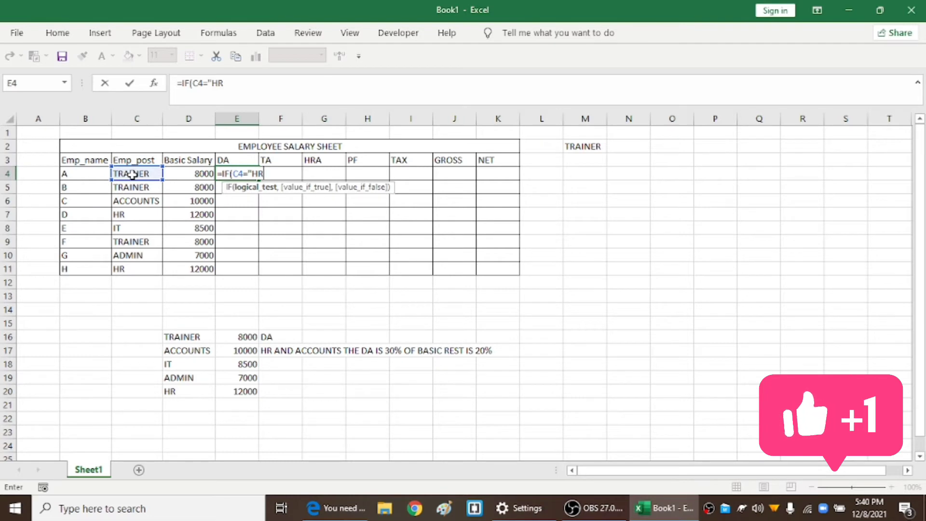
type("\",")
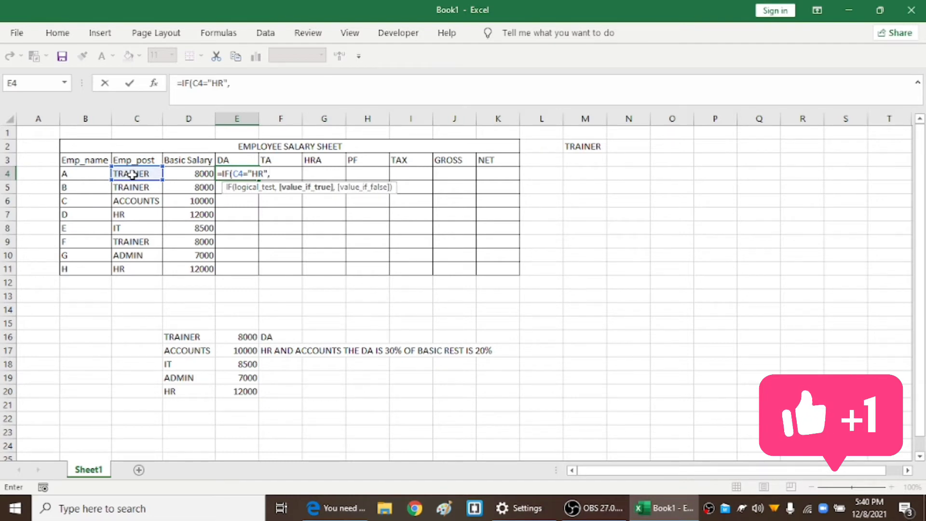
left_click(180, 176)
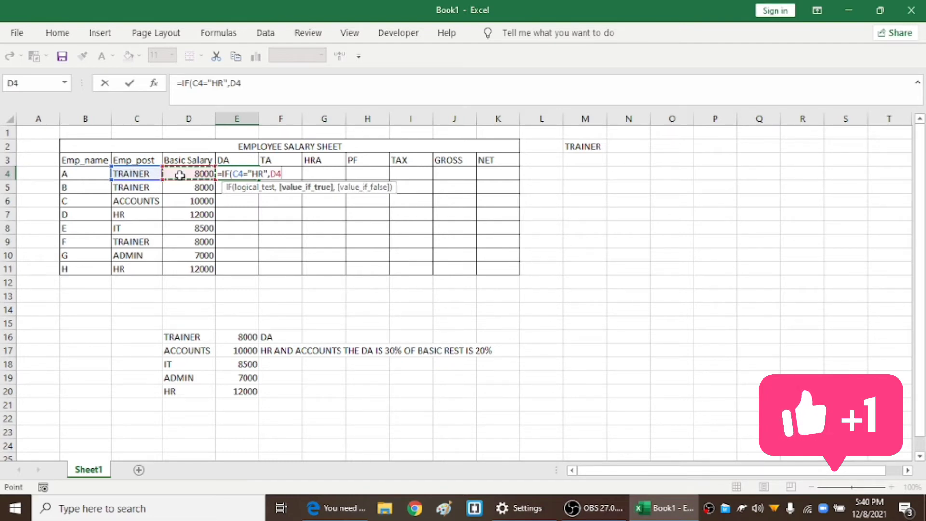
type("*")
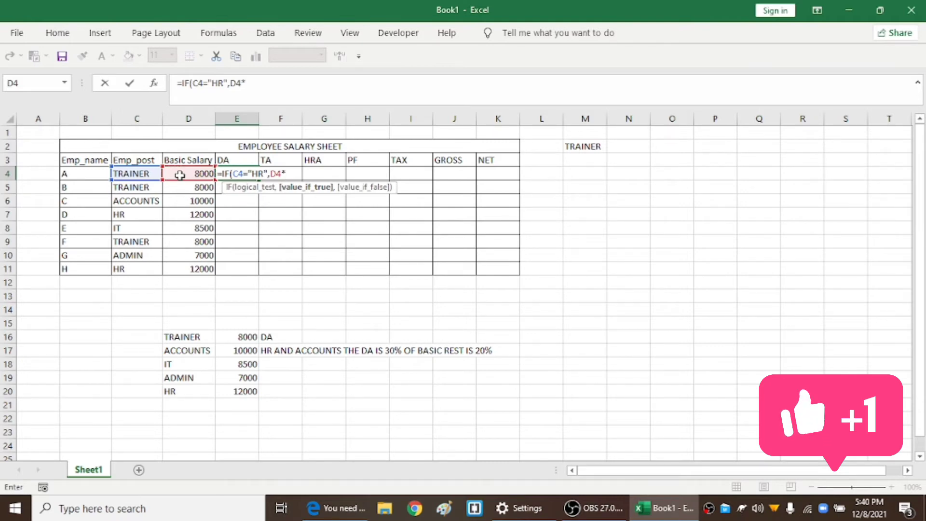
type("3")
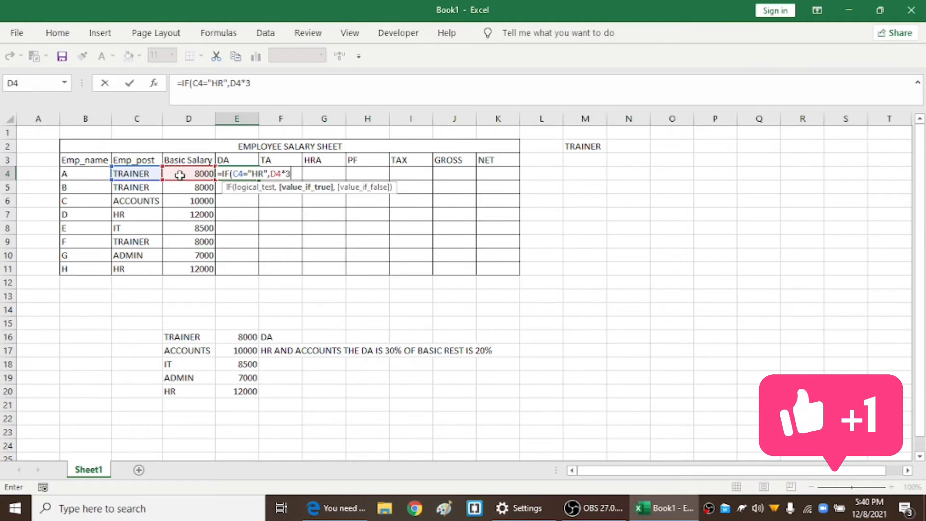
type("0%")
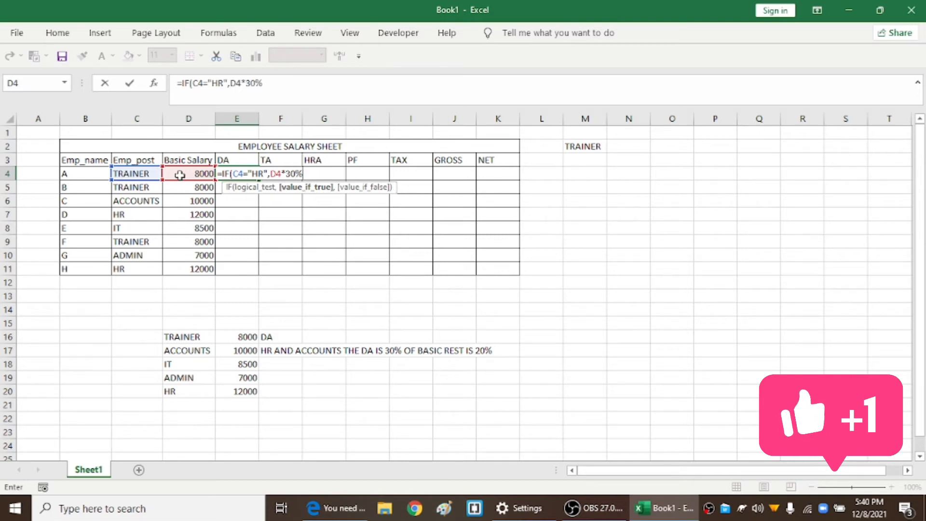
type(",")
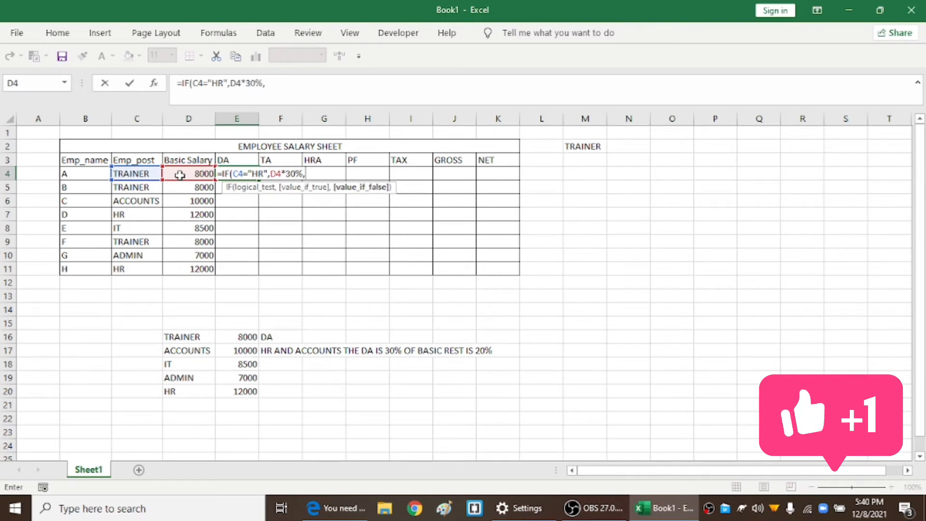
Nest a second IF in the E4 formula that returns D4*30% when C4 equals "ACCOUNTS"
type("IF")
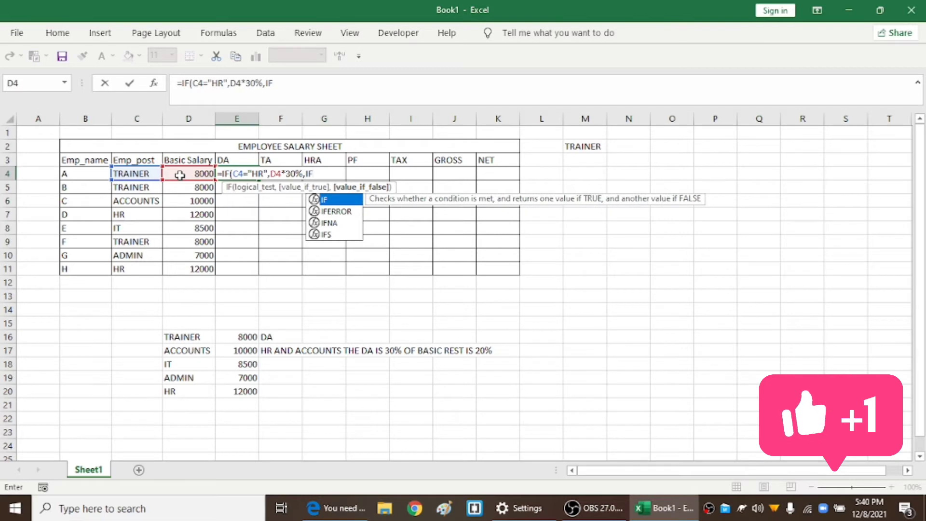
type("(")
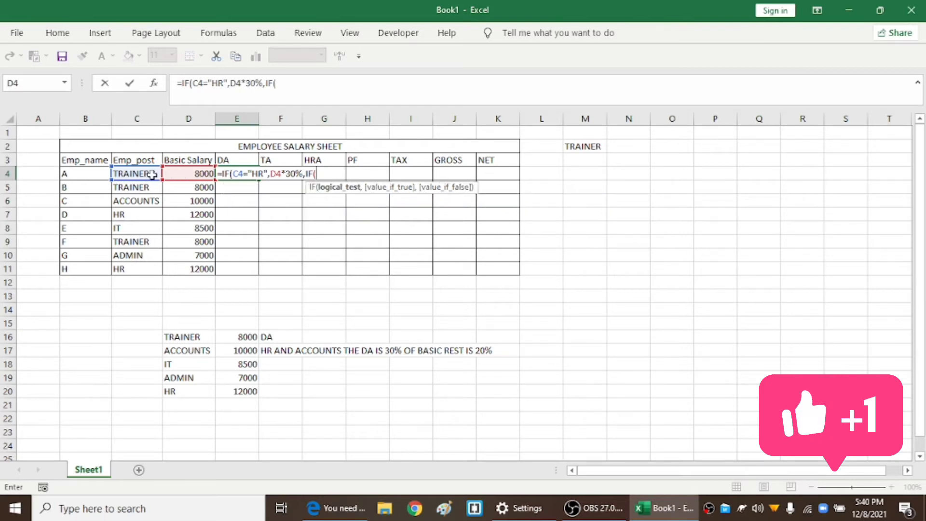
left_click(151, 174)
type("=\"")
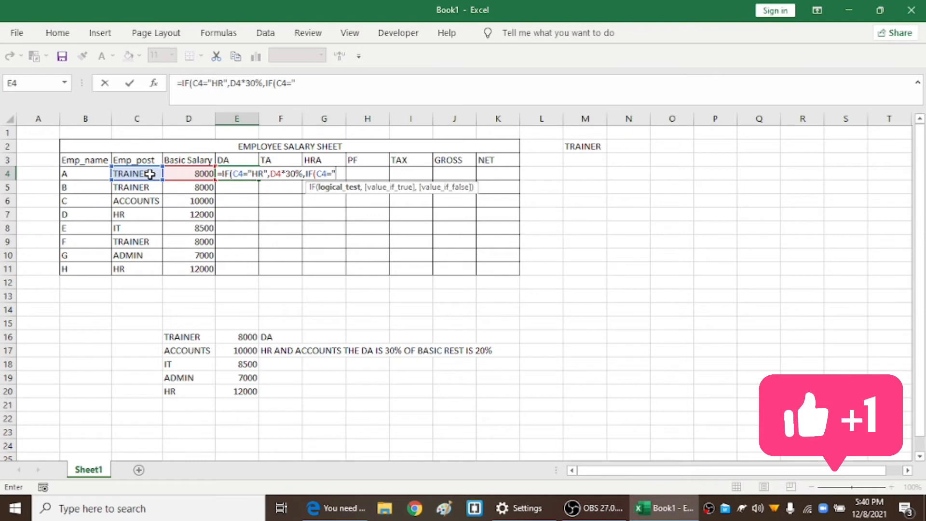
type("ACCOUN")
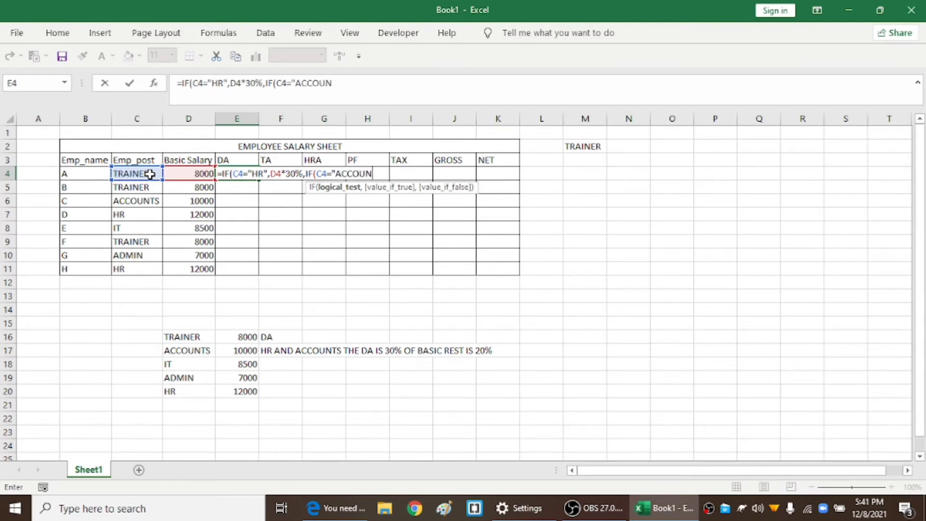
type("TS\",")
left_click(184, 172)
type("*")
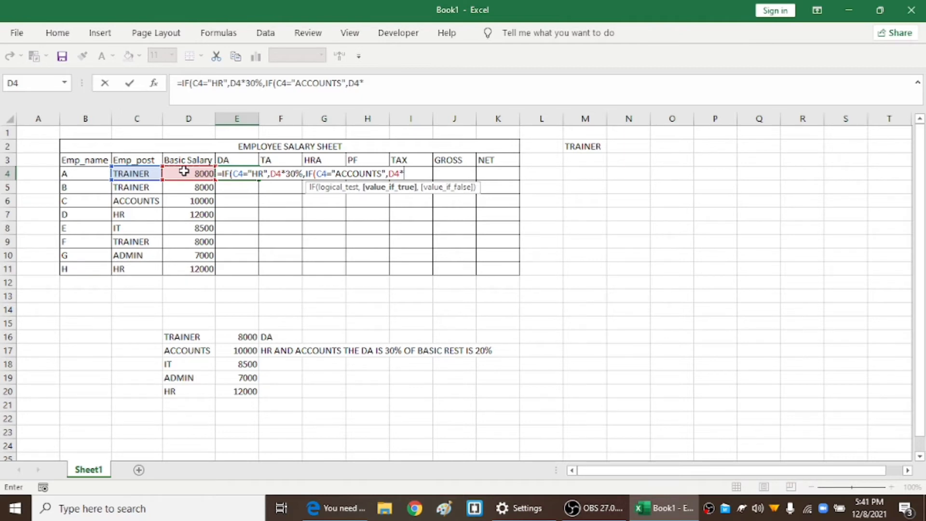
type("30%,")
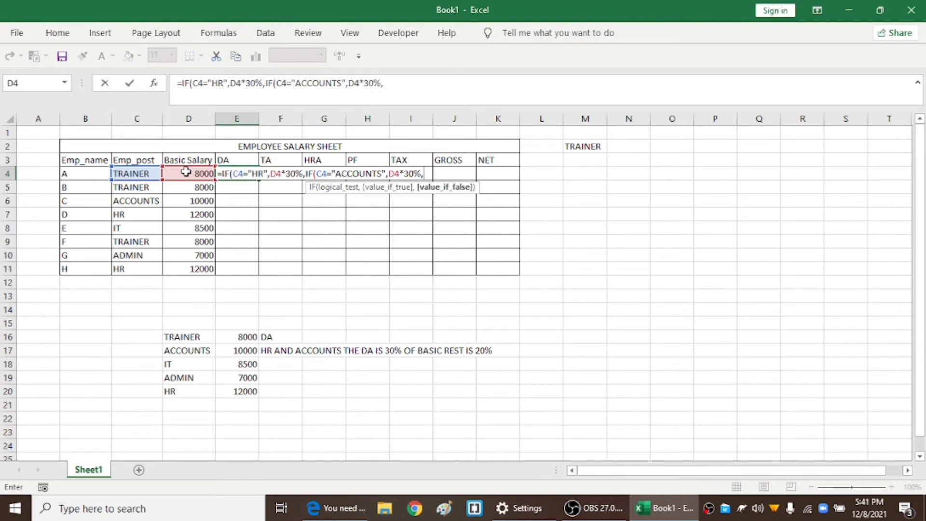
Complete the E4 formula with D4*20% for any other post, close both IFs and reselect E4
left_click(184, 174)
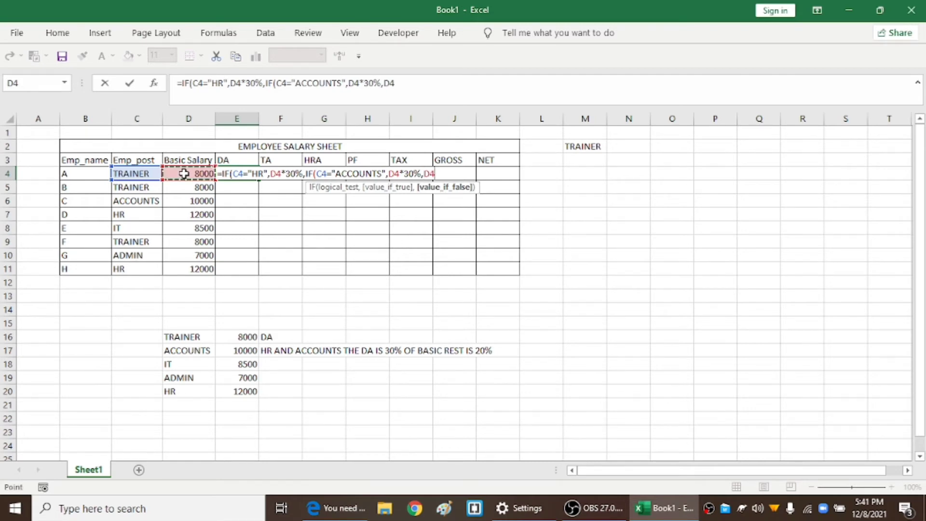
type("*20")
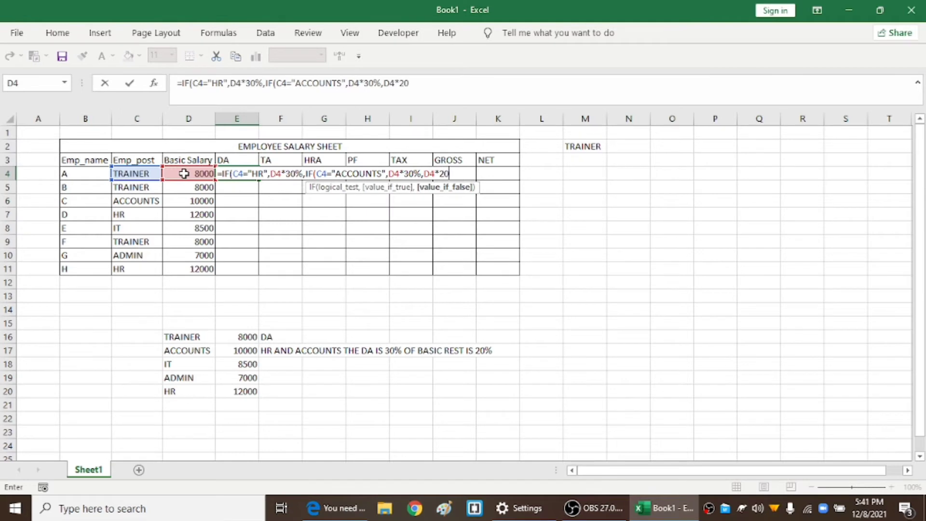
type("%)")
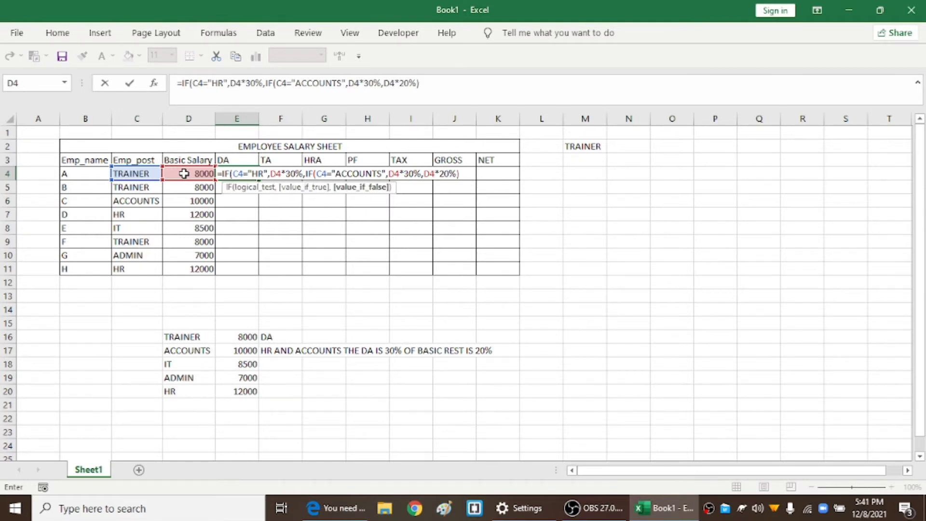
type(")")
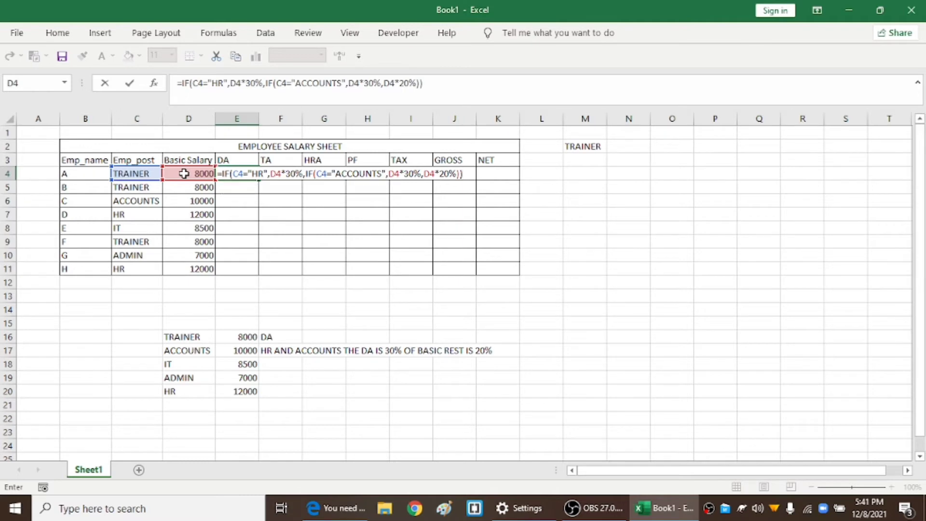
key("Return")
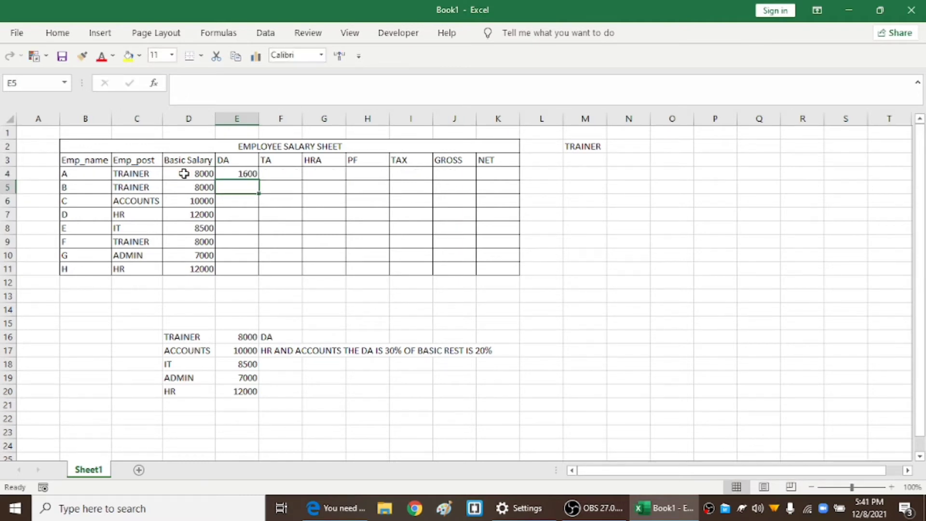
left_click(248, 173)
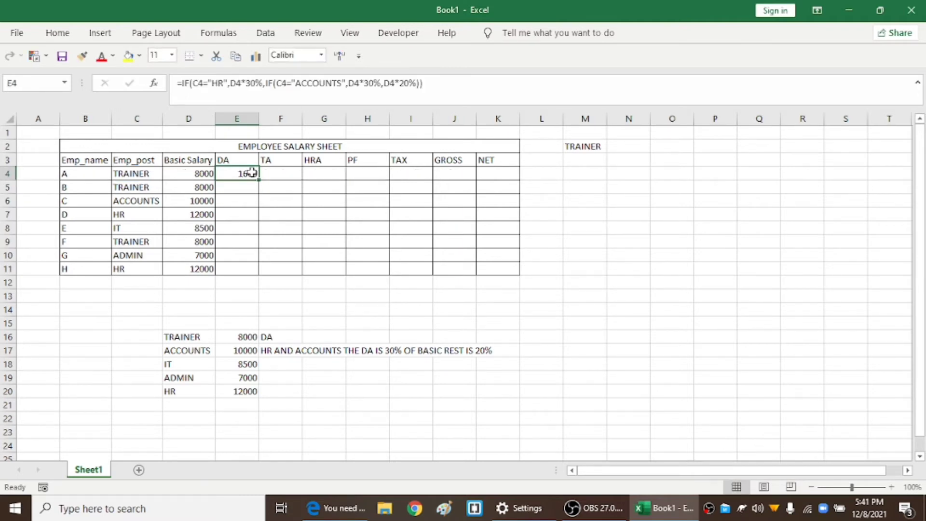
Fill the DA formula from E4 down through E11 and select the first TA cell
double_click(259, 179)
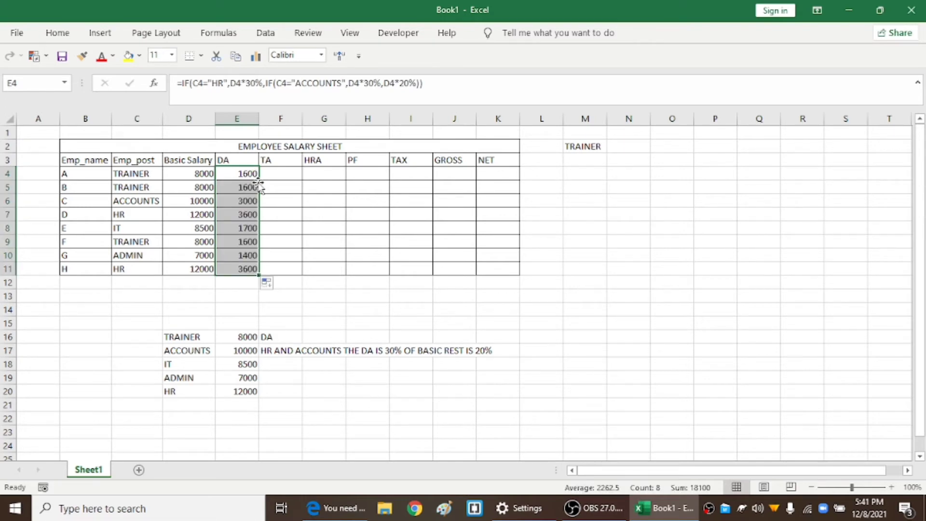
left_click(274, 174)
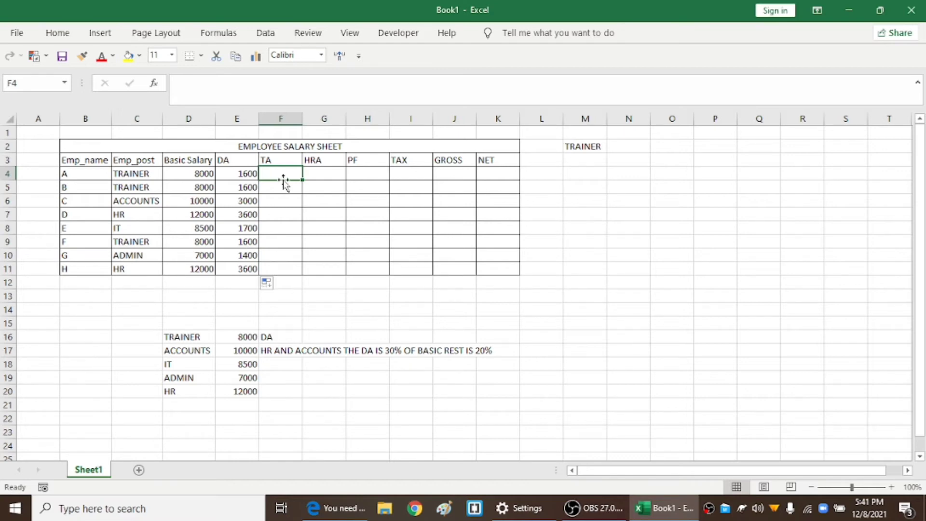
Enter the note "ONLY HR WILL GET 25% OF TA OF BASIC AND REAST WILL GET 15%" in cell F19
left_click(295, 376)
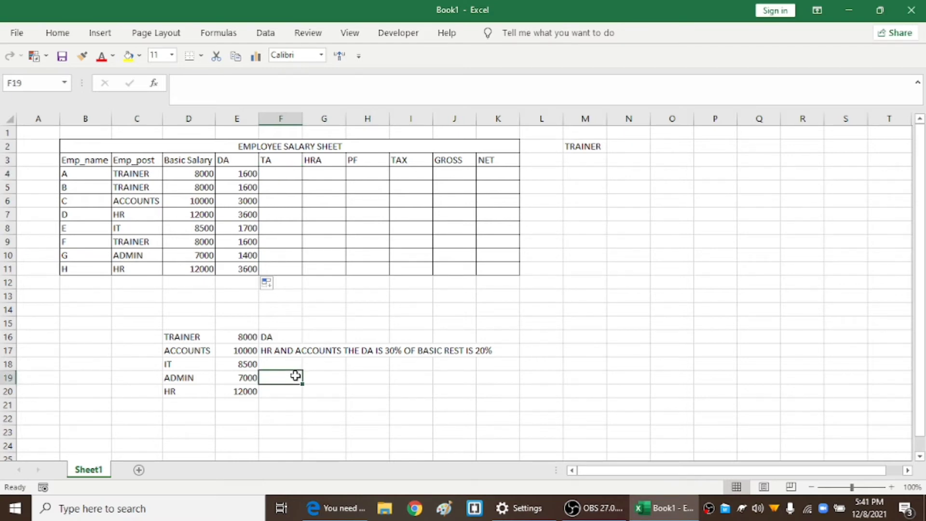
type("OBNL")
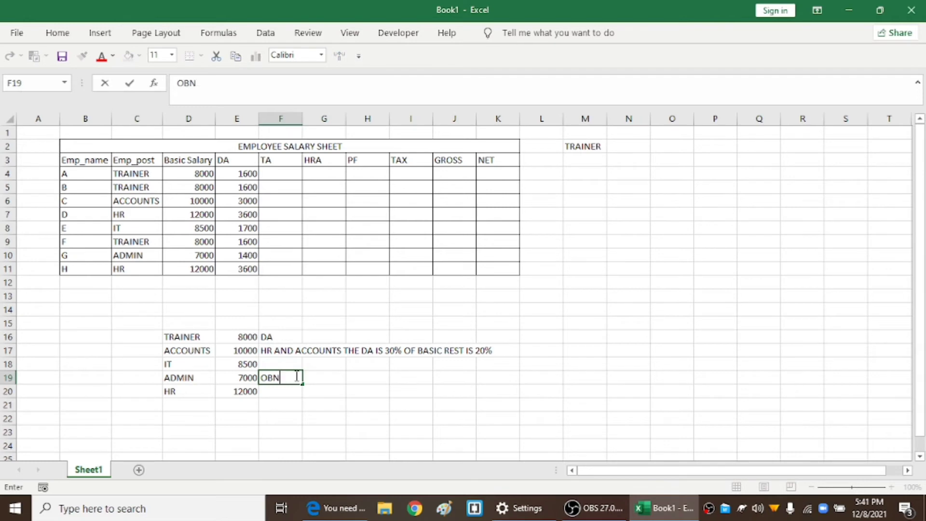
key("BackSpace")
key("BackSpace")
type("NLY HR W")
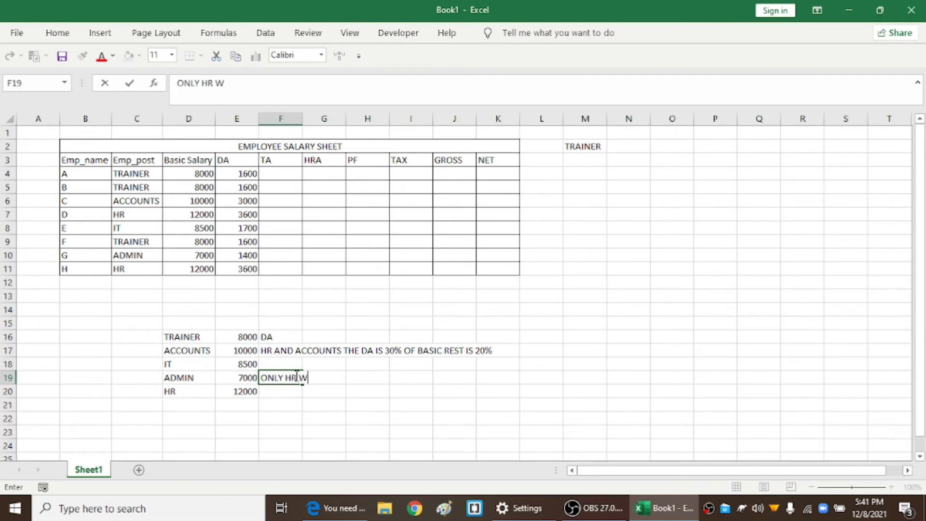
type("ILL GET 25")
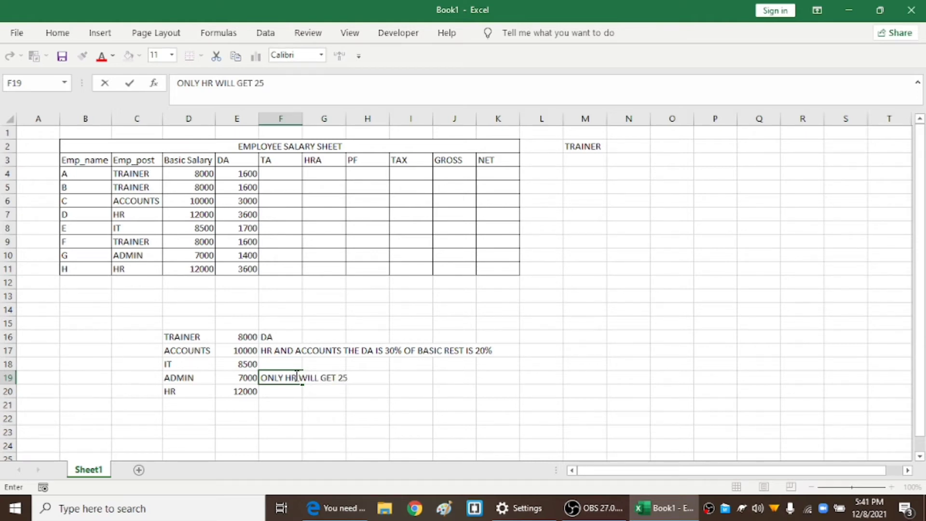
type("% OF TA OF ")
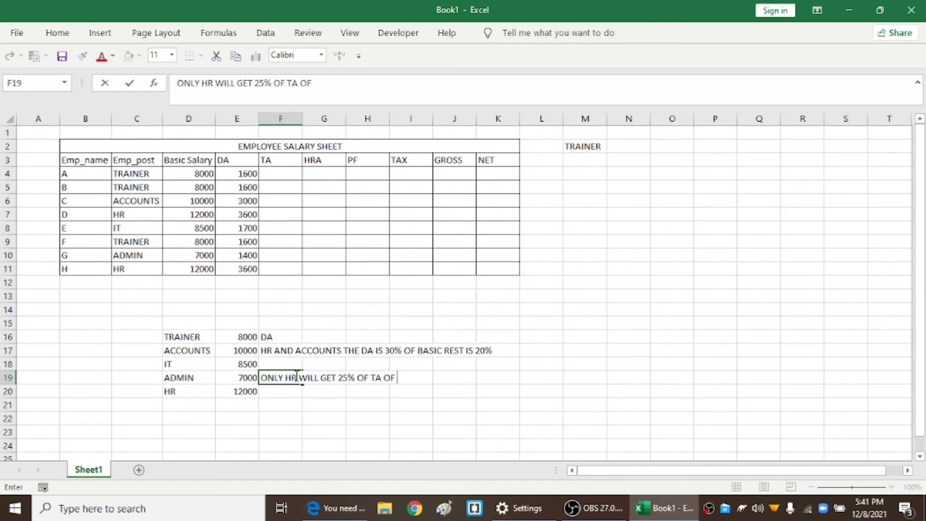
type("BASIC A")
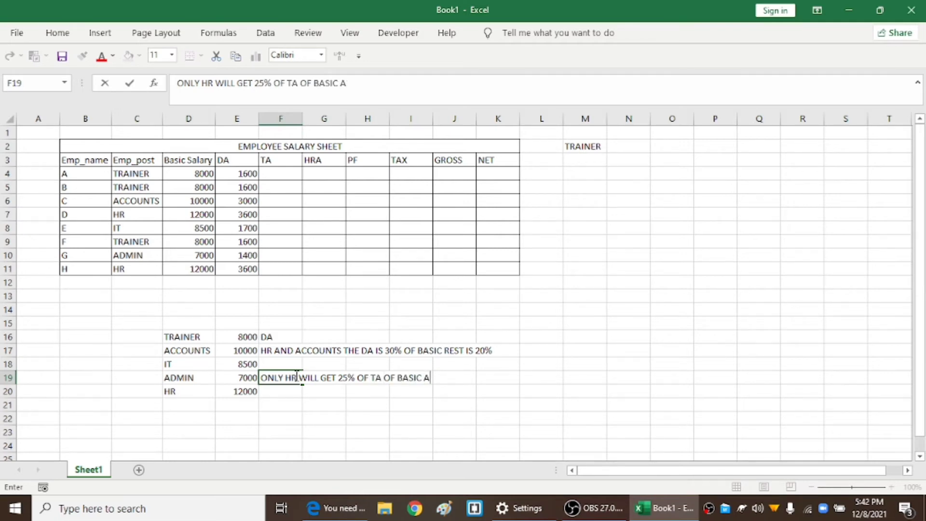
type("ND REAST W")
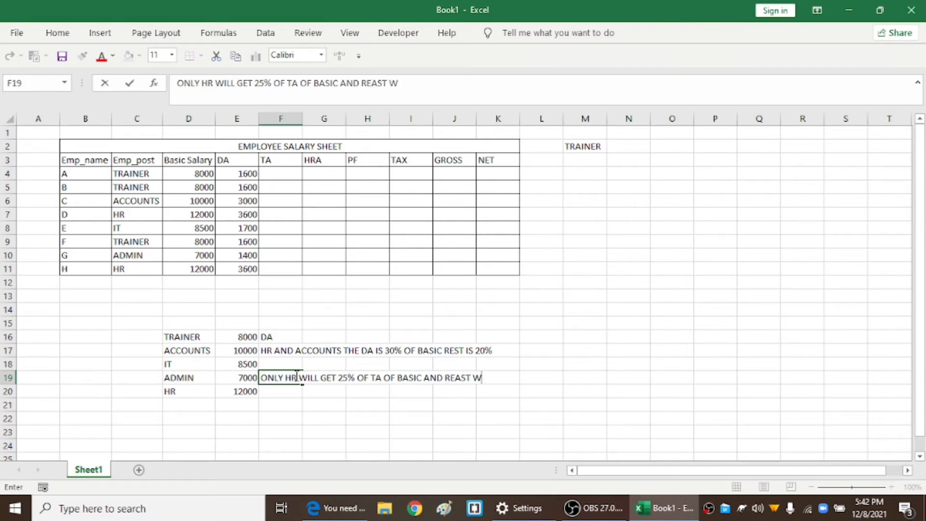
type("ILL GET 15")
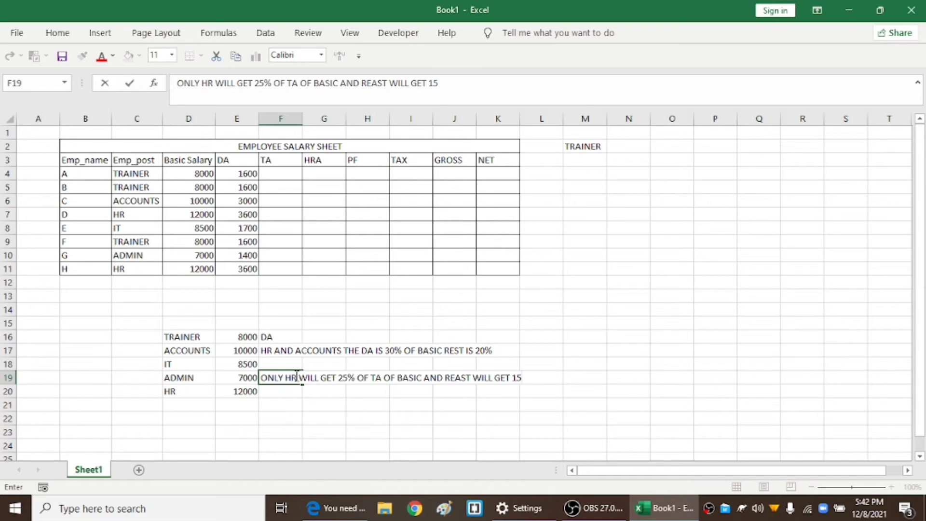
type("%")
left_click(647, 417)
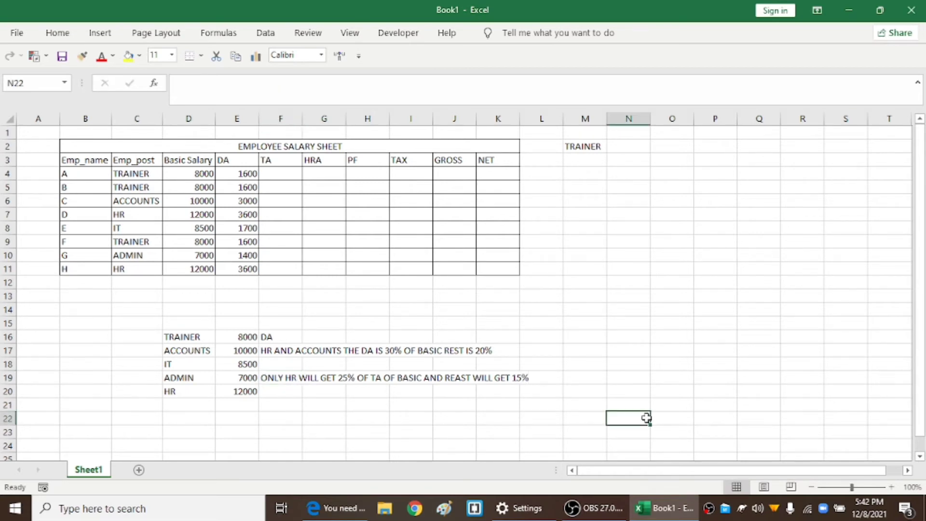
Start a formula in F4 for the first employee's TA
left_click(291, 175)
type("=")
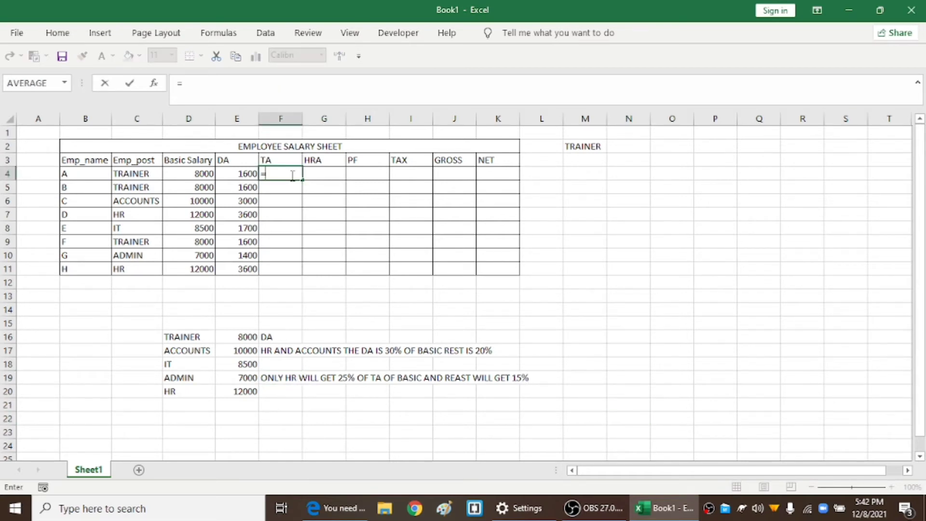
left_click(142, 170)
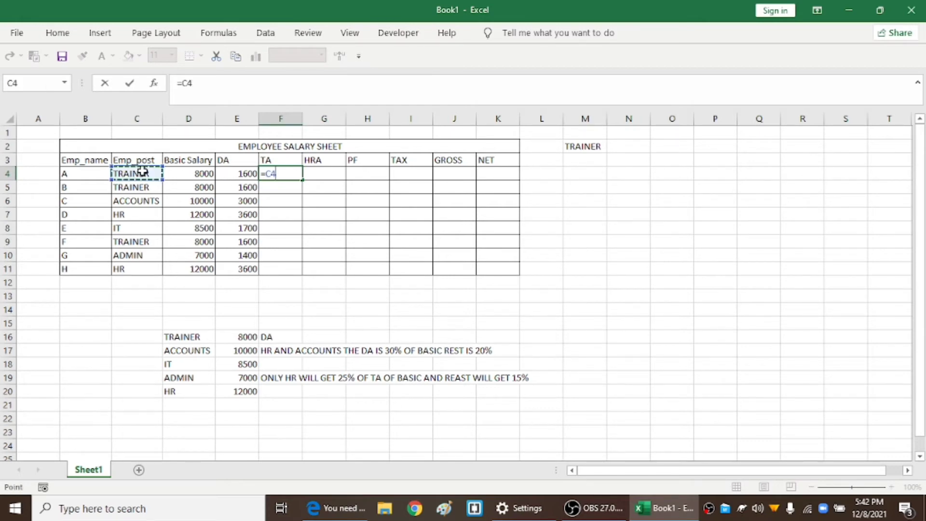
type("=")
key("BackSpace")
key("BackSpace")
key("BackSpace")
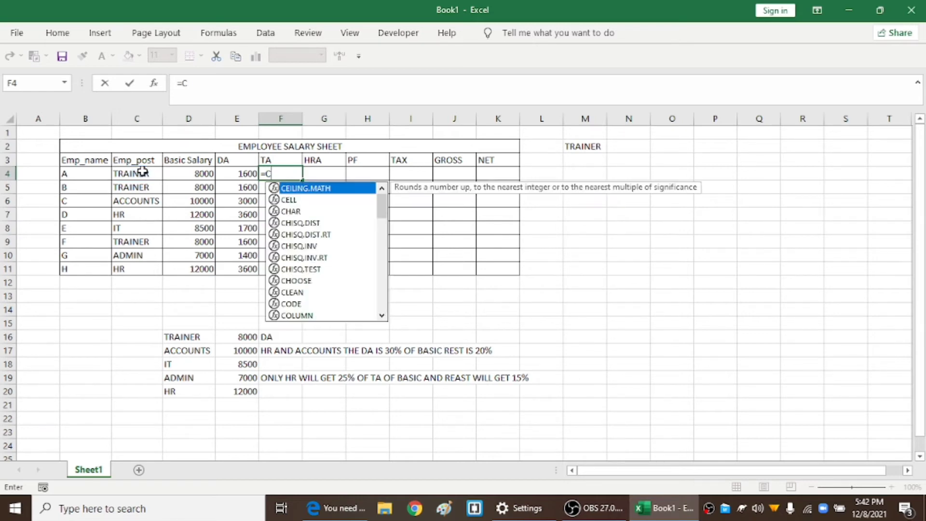
Build an IF in the F4 formula that returns D4*25% when C4 equals "HR"
type("IF")
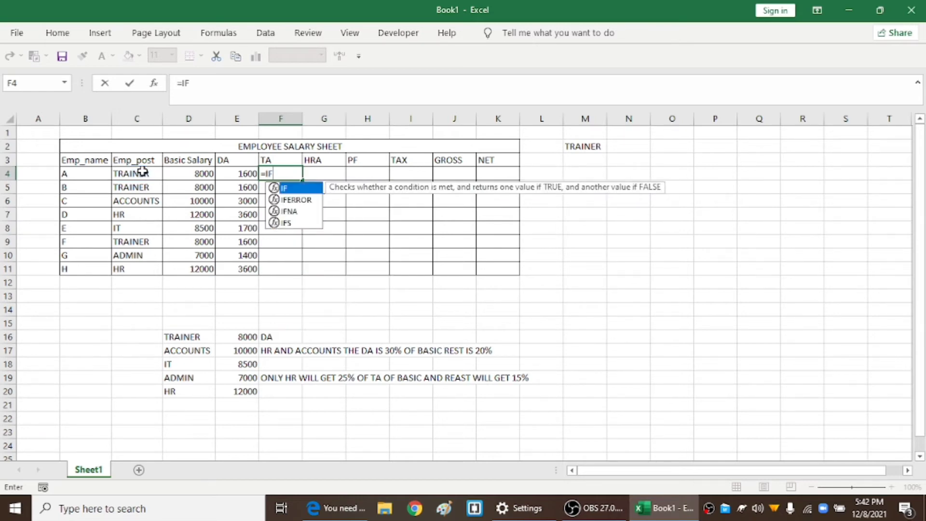
type("(")
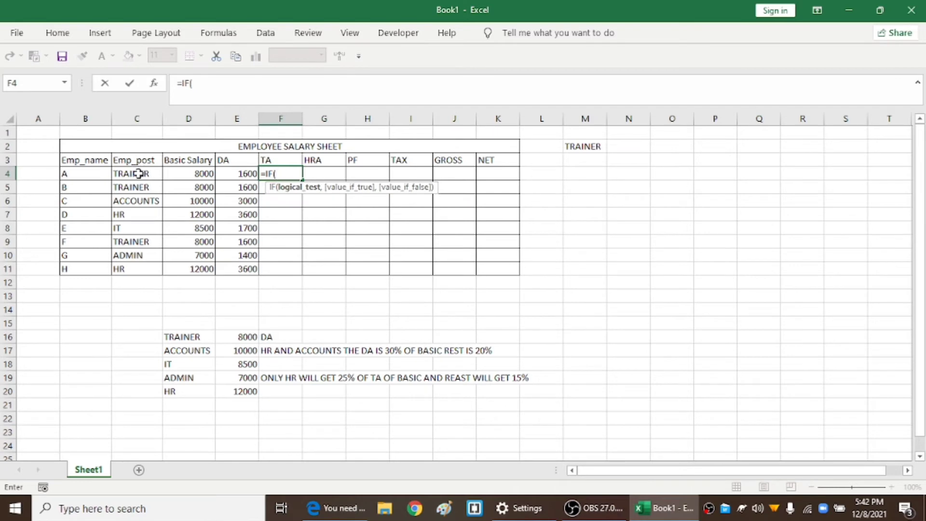
left_click(138, 174)
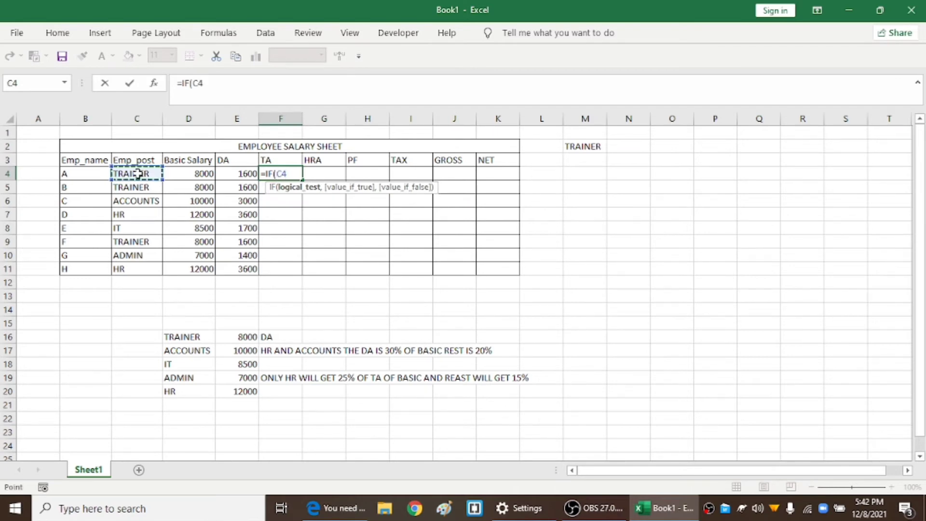
type("=\"HR")
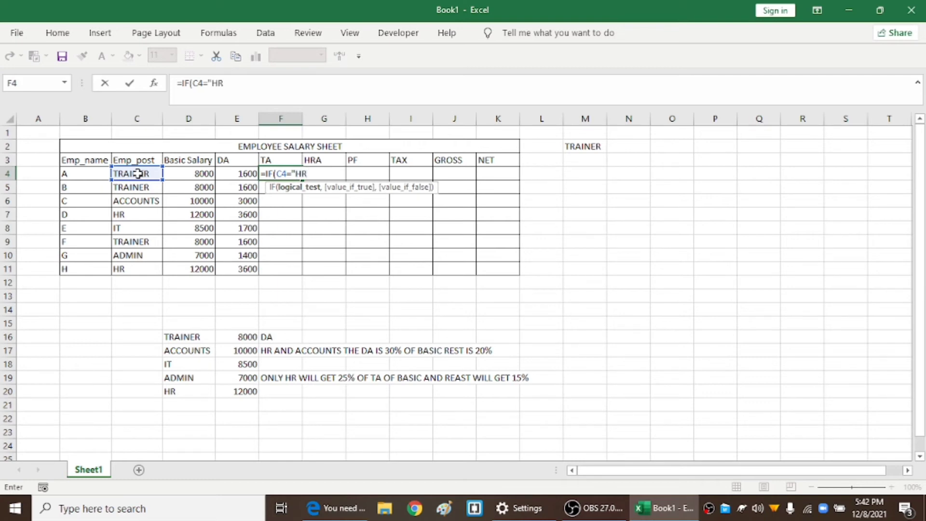
type("\",")
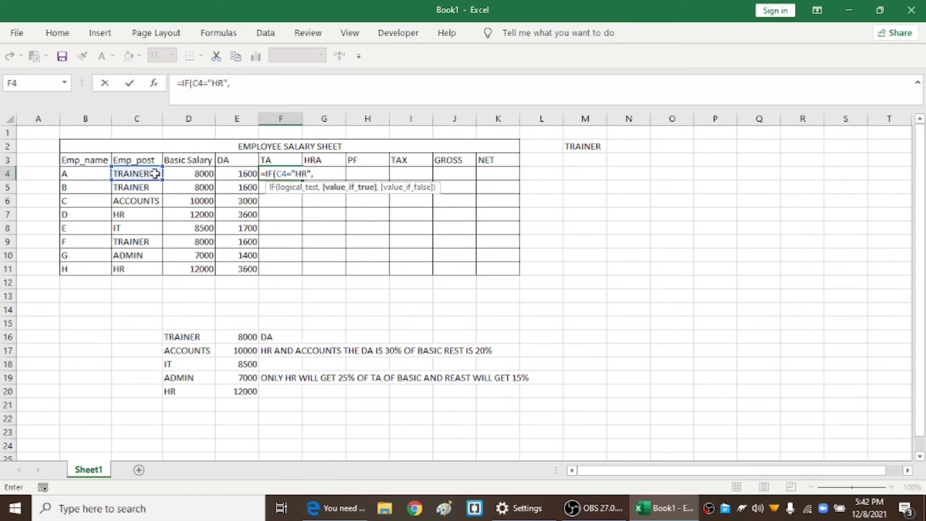
left_click(181, 173)
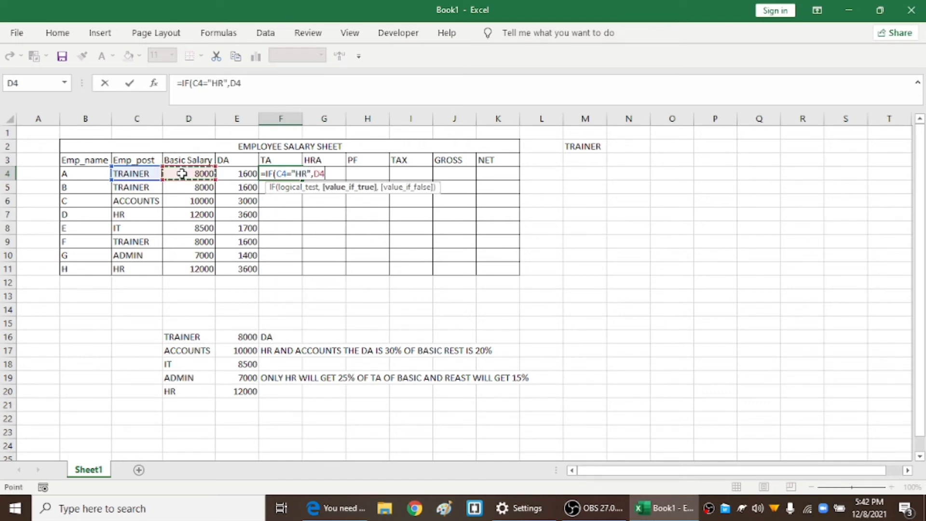
type("*25")
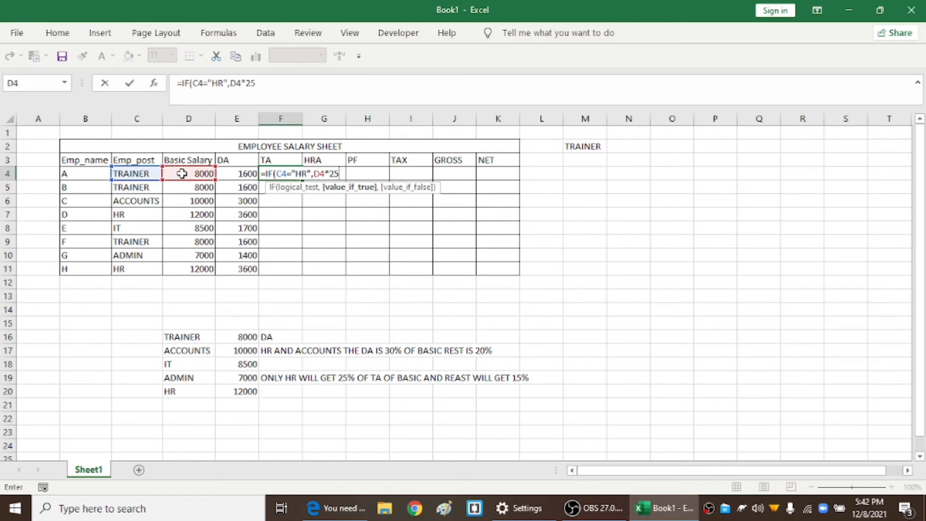
type("%,")
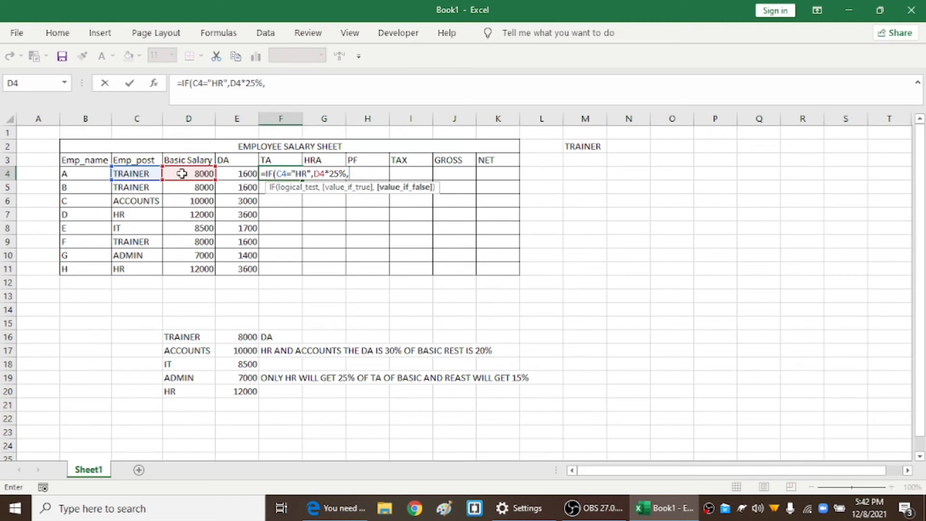
Complete the F4 formula with D4*15% for any other post and fill it down through F11
left_click(194, 174)
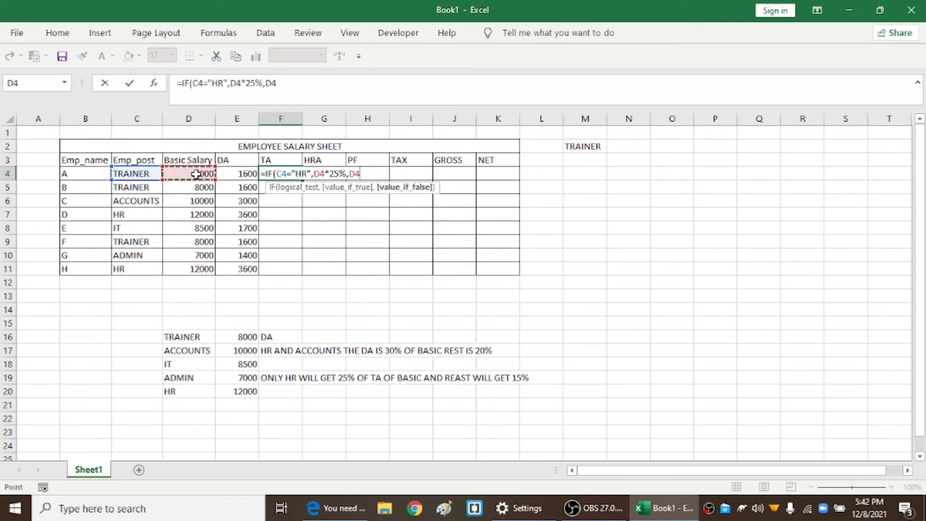
type("*15")
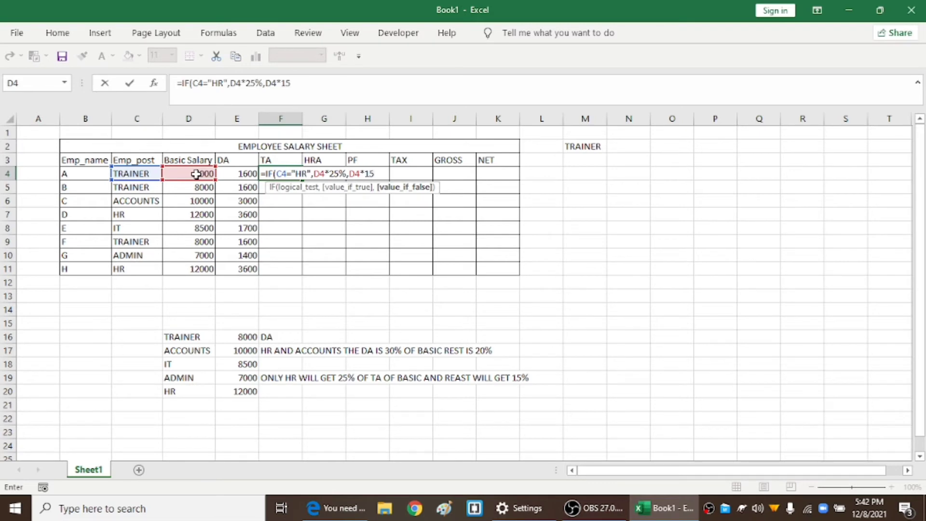
type("%)")
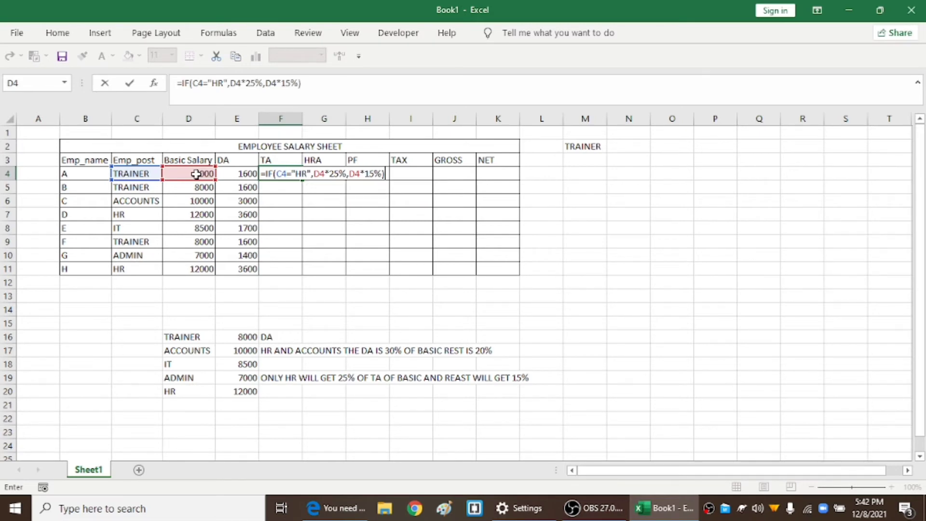
key("Return")
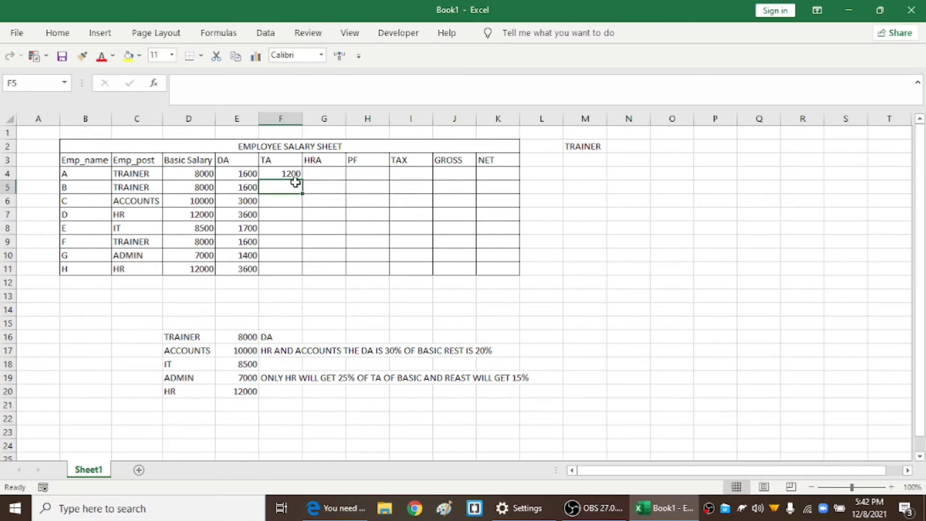
left_click(293, 174)
double_click(301, 180)
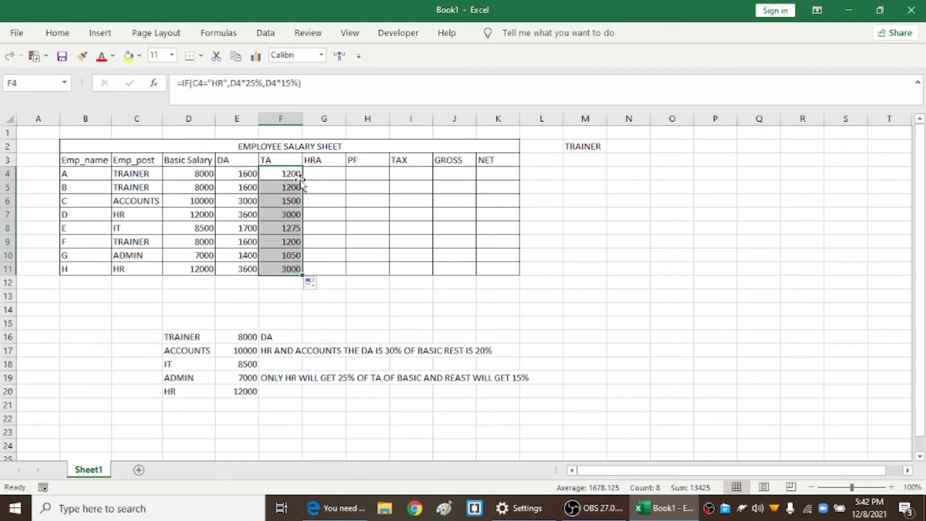
Enter the note "HRA IS 26% FOR ALL" in cell F22
left_click(289, 414)
type("HRA IS")
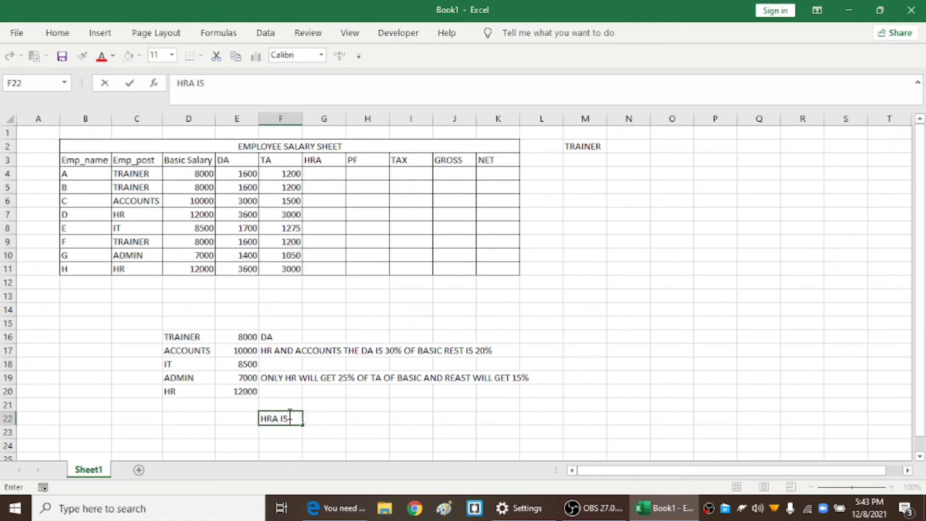
type(" 26% FOR ALL")
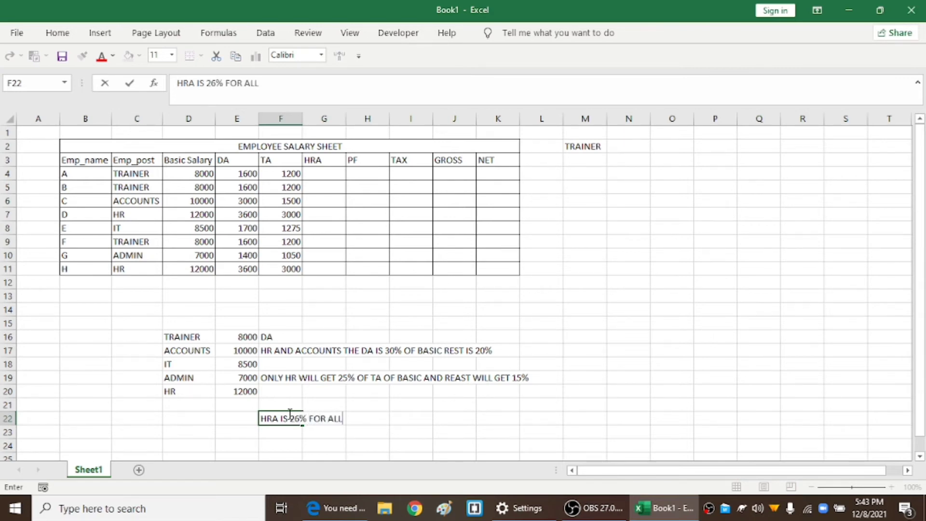
left_click(370, 338)
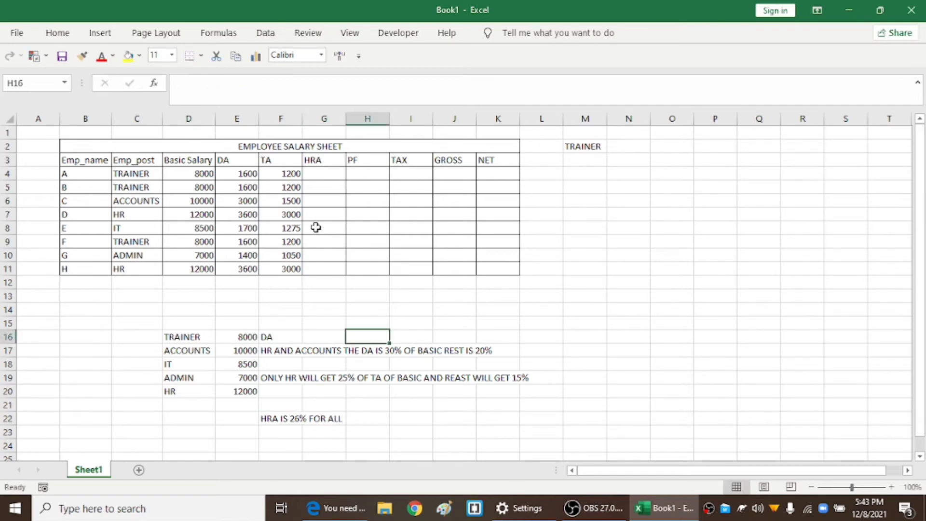
Enter the HRA formula =D4*26% in cell G4
left_click(331, 177)
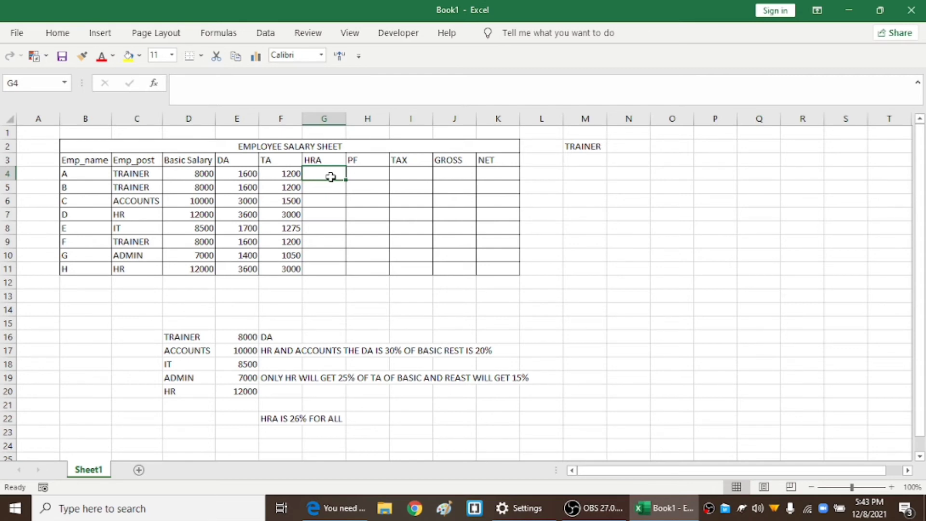
type("=")
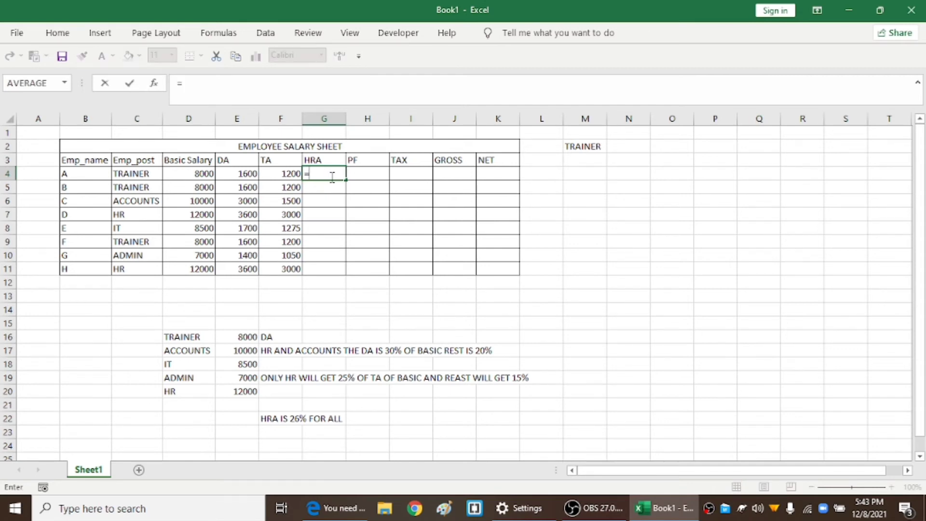
left_click(205, 175)
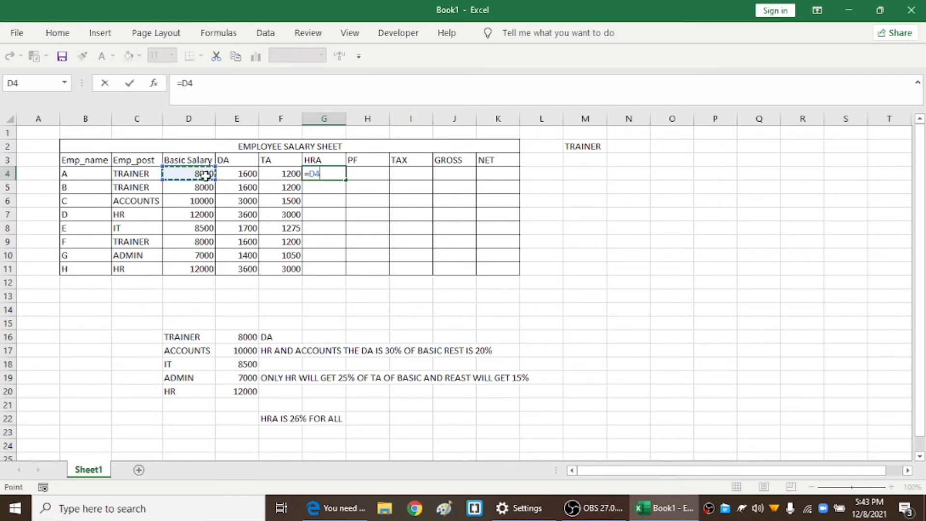
type("*26%")
key("Return")
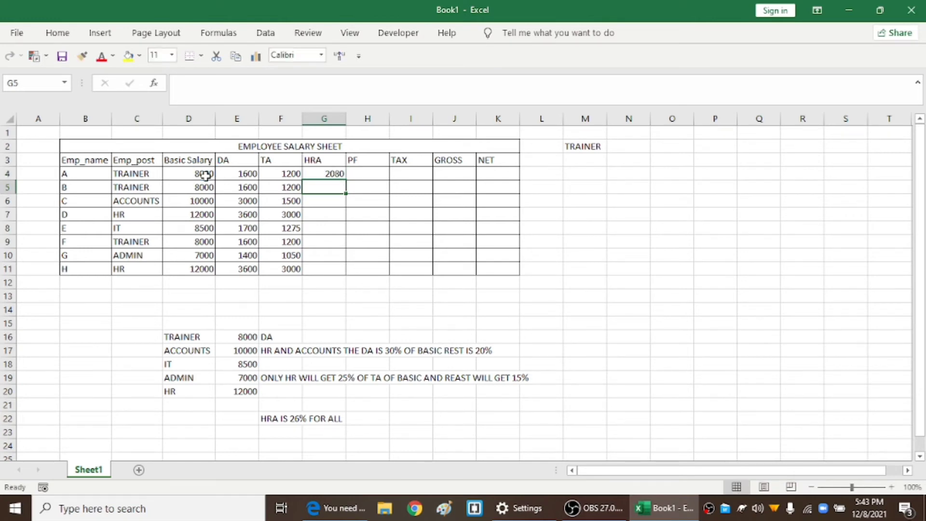
left_click(341, 163)
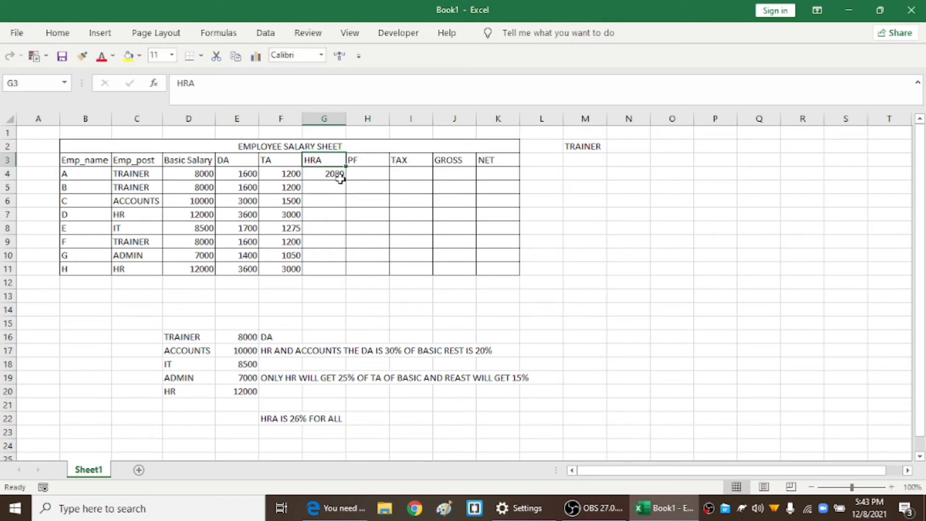
Fill the HRA formula in G4 down through G11
left_click(340, 175)
double_click(348, 179)
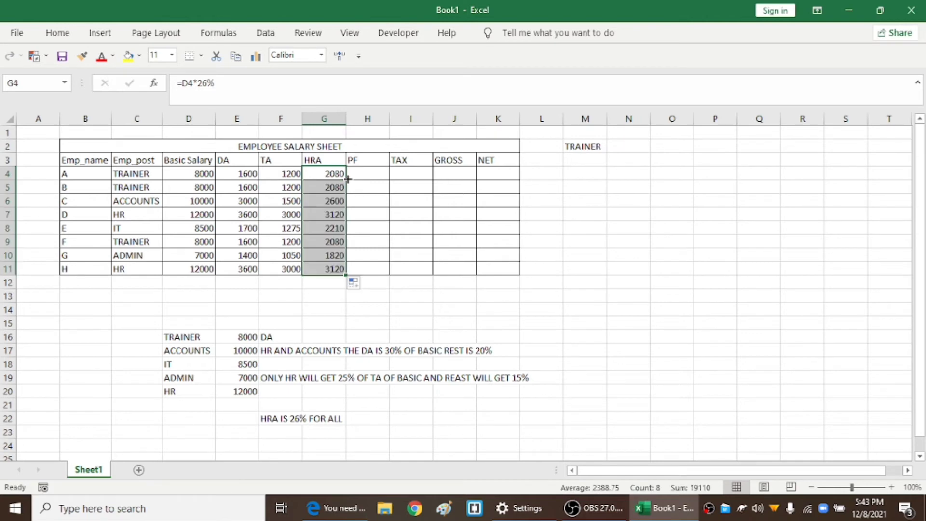
left_click(376, 172)
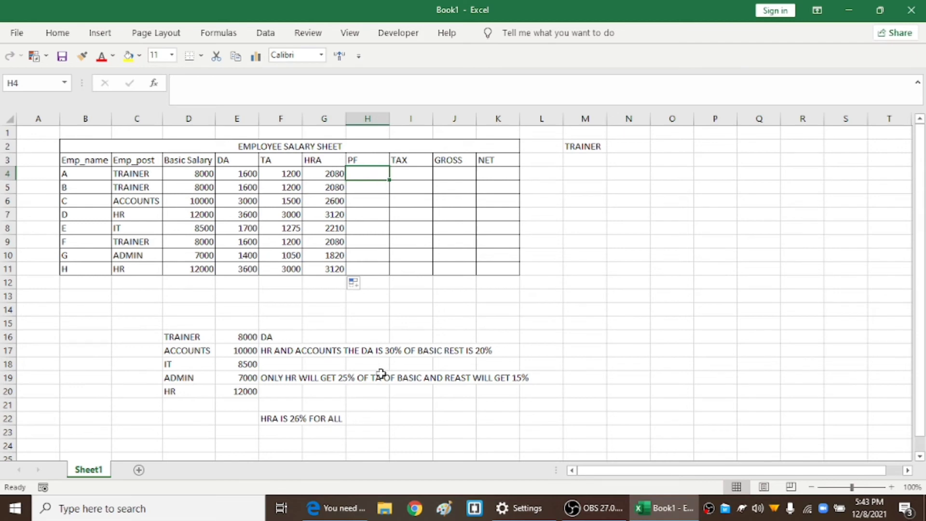
Enter the note "PF IS 13% FOR ALL" in cell I22
left_click(391, 419)
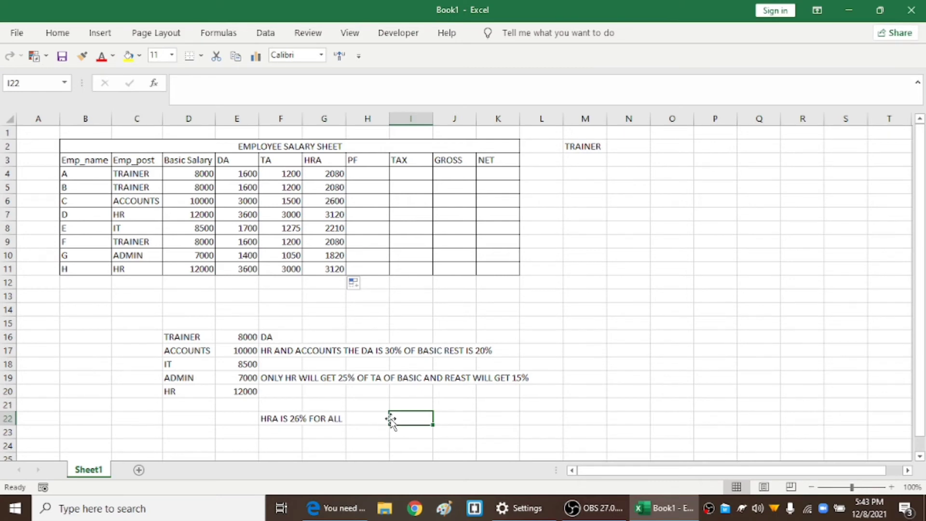
type("PF IS")
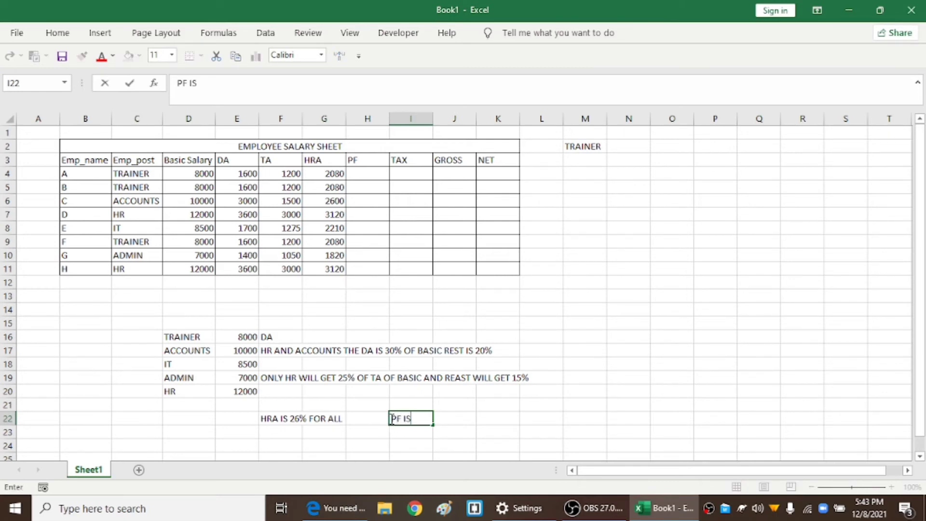
type(" 13% FOR ALL")
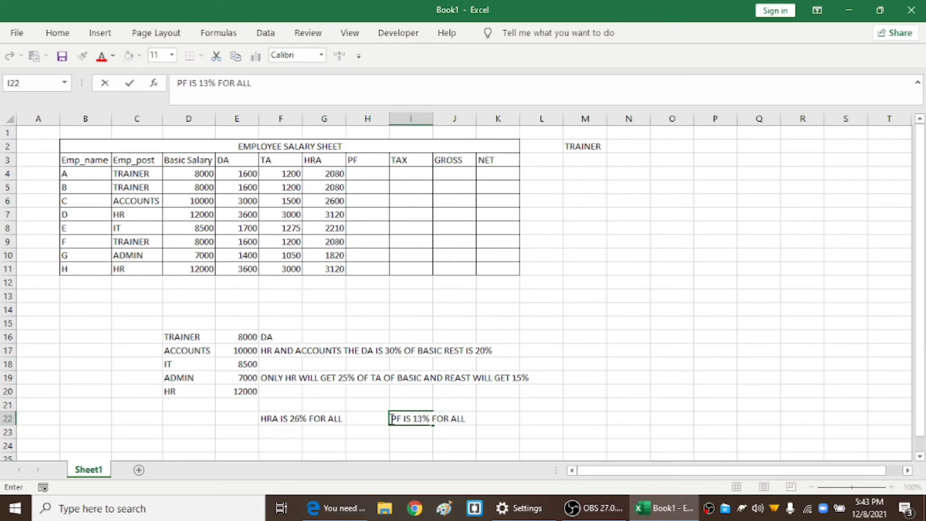
Enter the PF formula =D4*13% in cell H4 and fill it down through H11
left_click(365, 171)
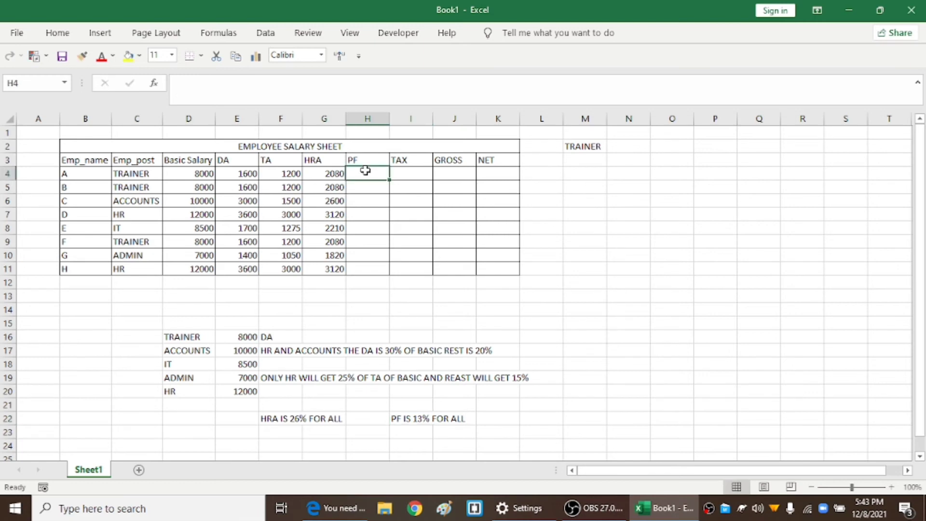
type("=")
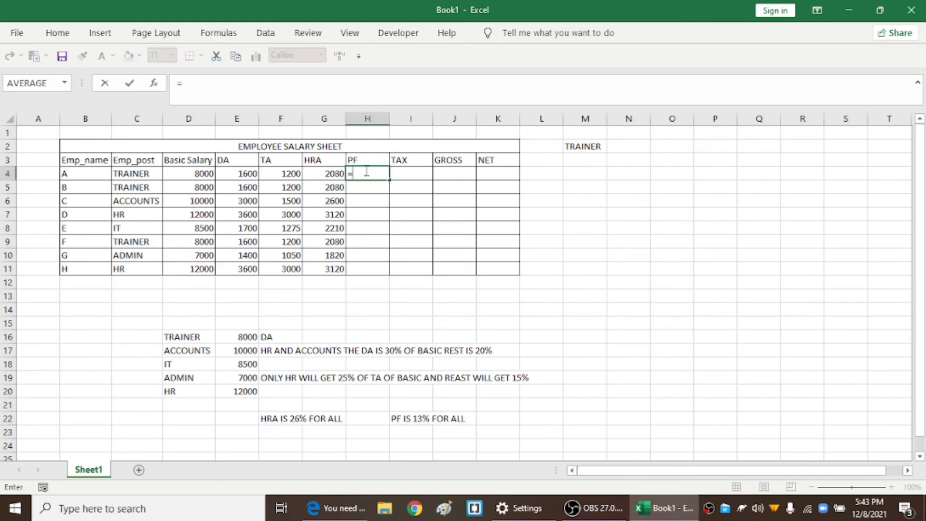
left_click(206, 176)
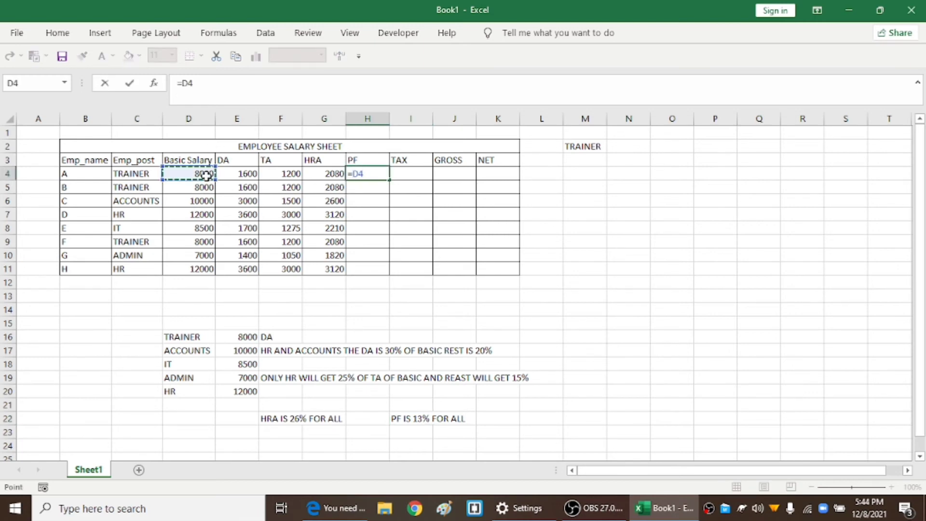
type("*13%")
key("Return")
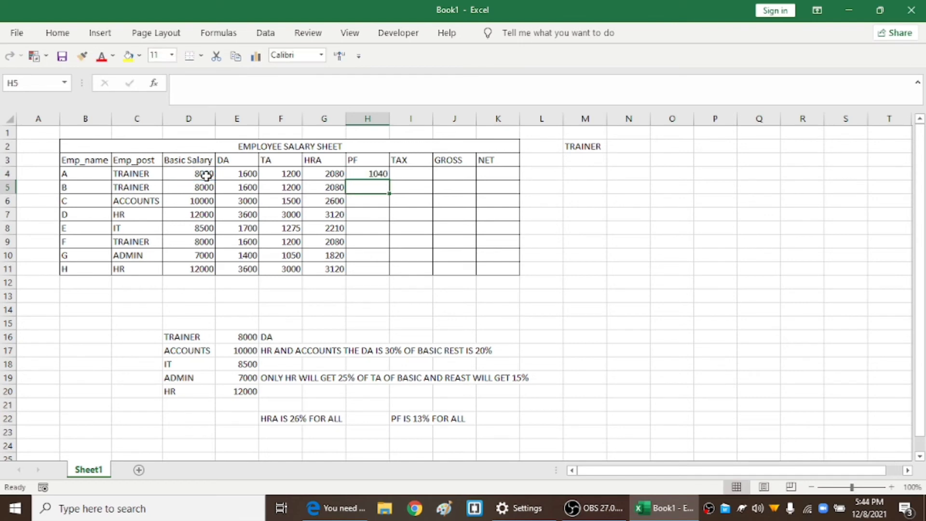
left_click(362, 167)
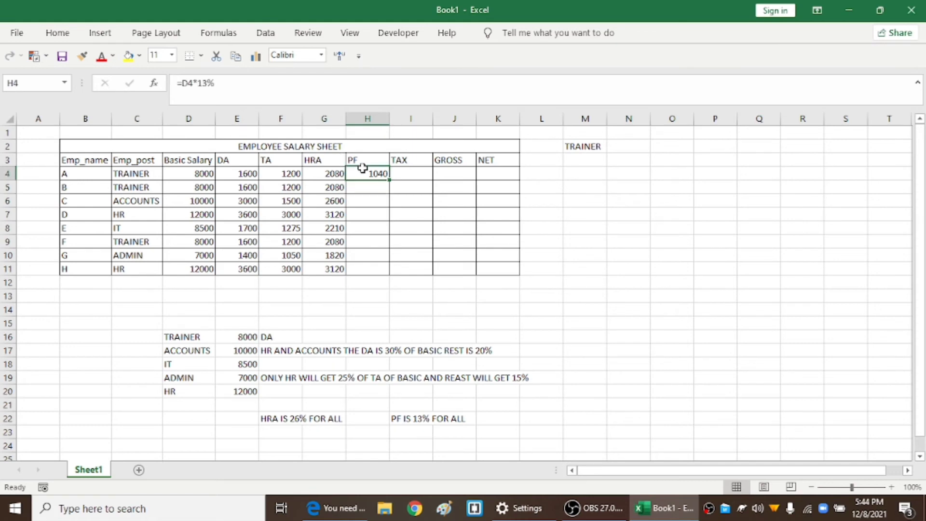
double_click(388, 178)
Enter the note "IF THE BASIC SALARY IS MORE THAN OR EQUAL TO 1000 THEN TAX IS 5%" in cell L17
left_click(446, 173)
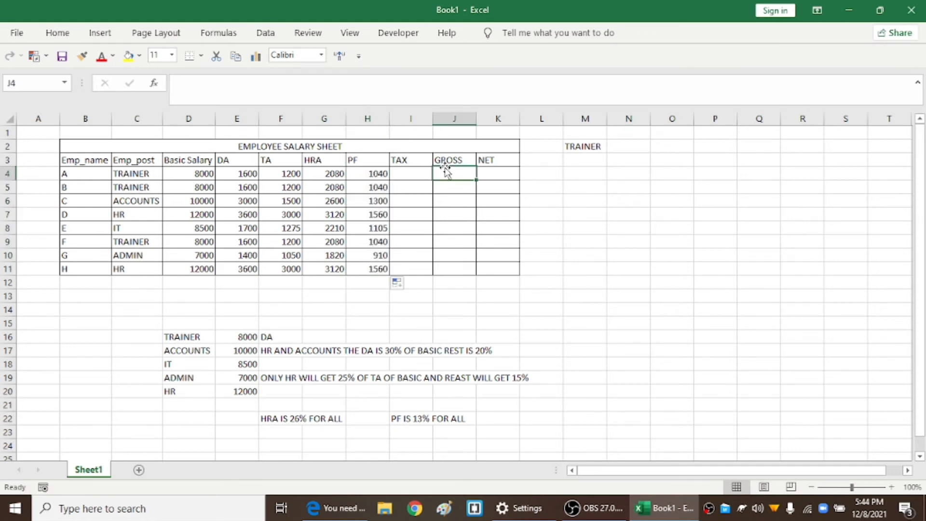
left_click(425, 172)
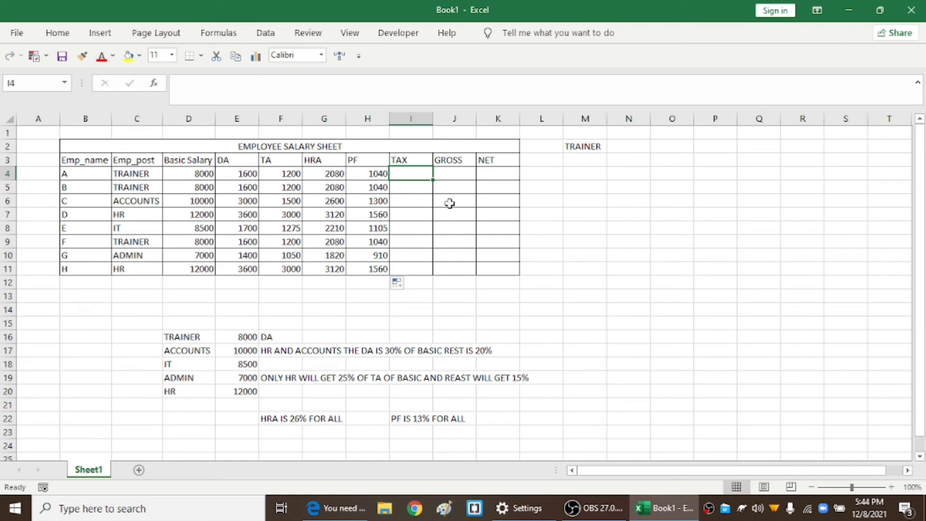
left_click(549, 346)
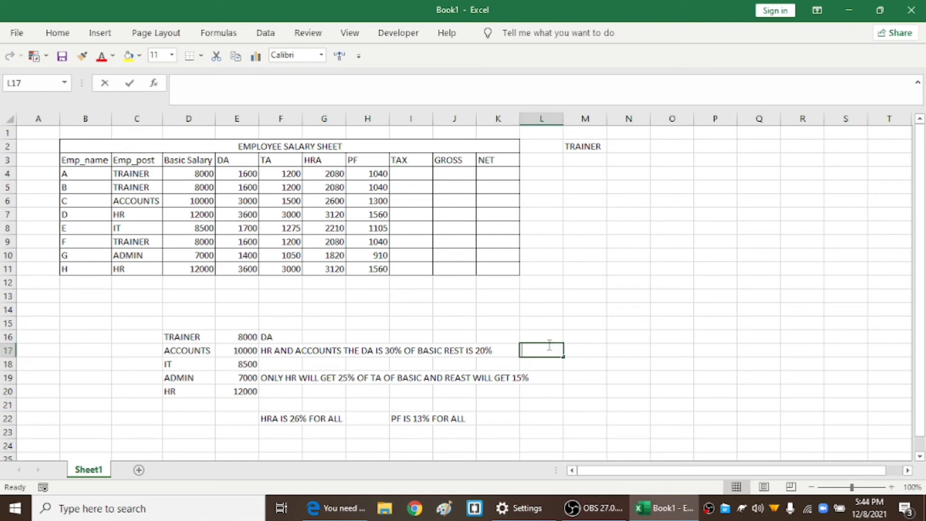
type("IF THE")
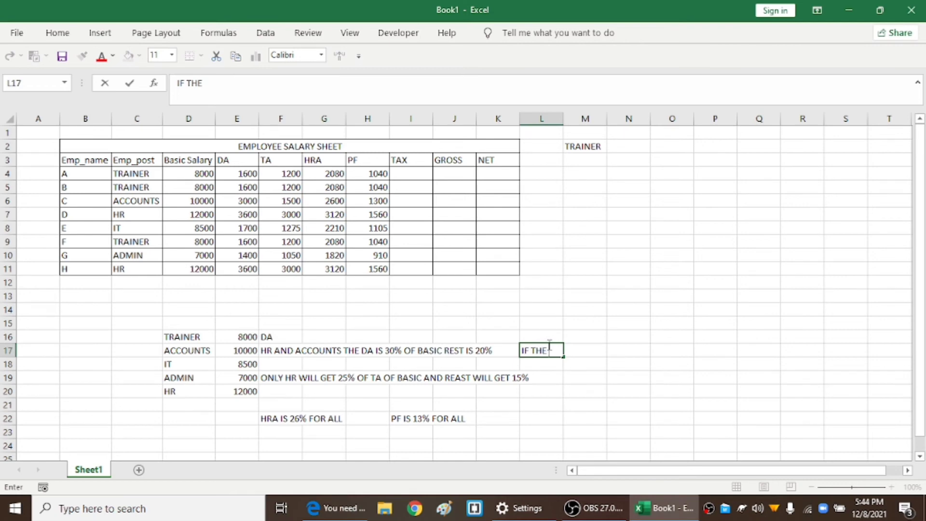
type(" BASIC SA")
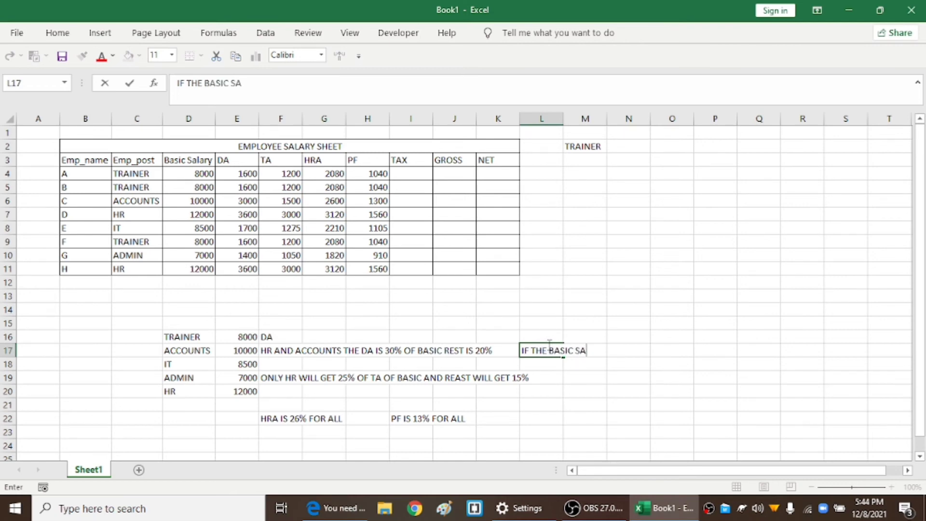
type("LARY IS MORE THAN")
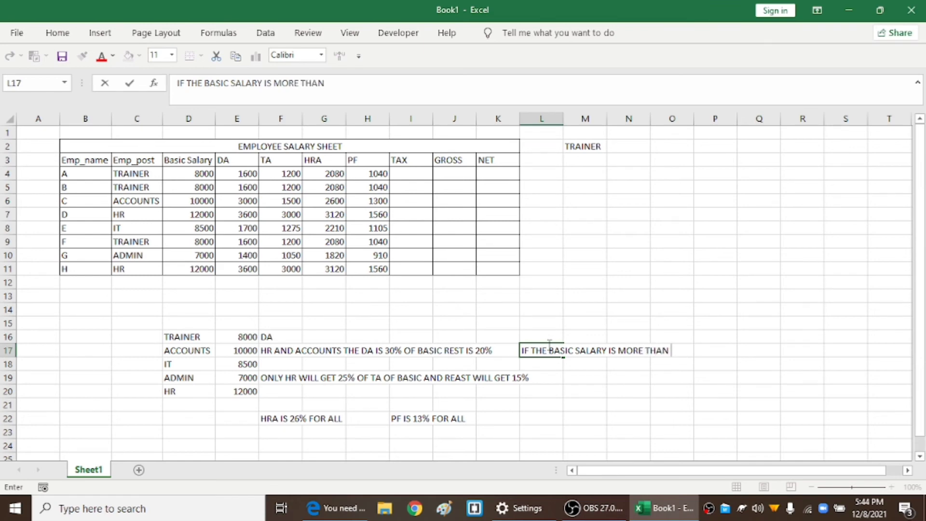
type(" 1")
key("BackSpace")
type("OR EQUAL")
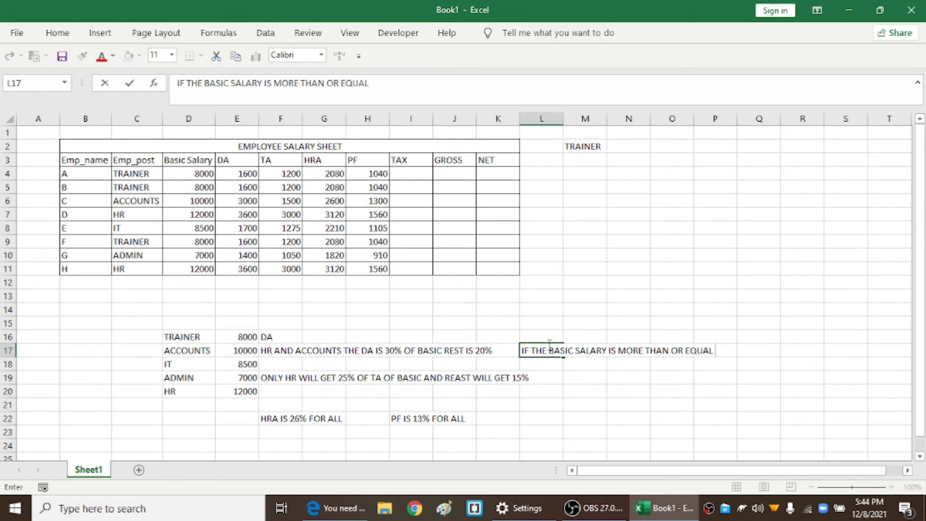
type(" TO 1000 THEN ")
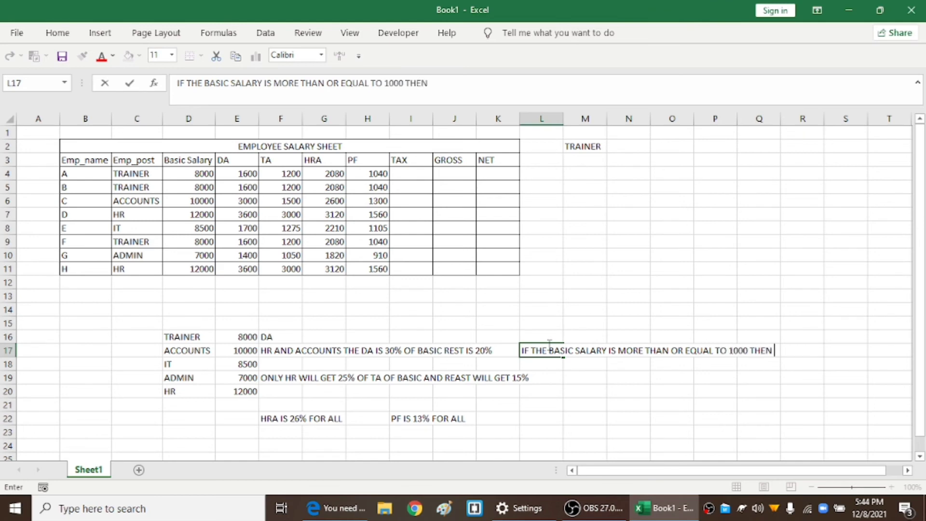
type("TAX IS 5%")
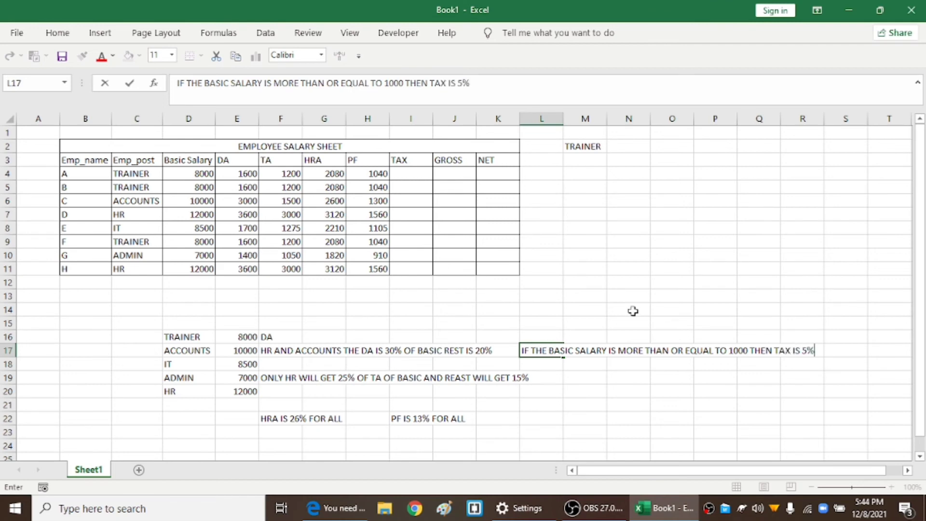
left_click(633, 310)
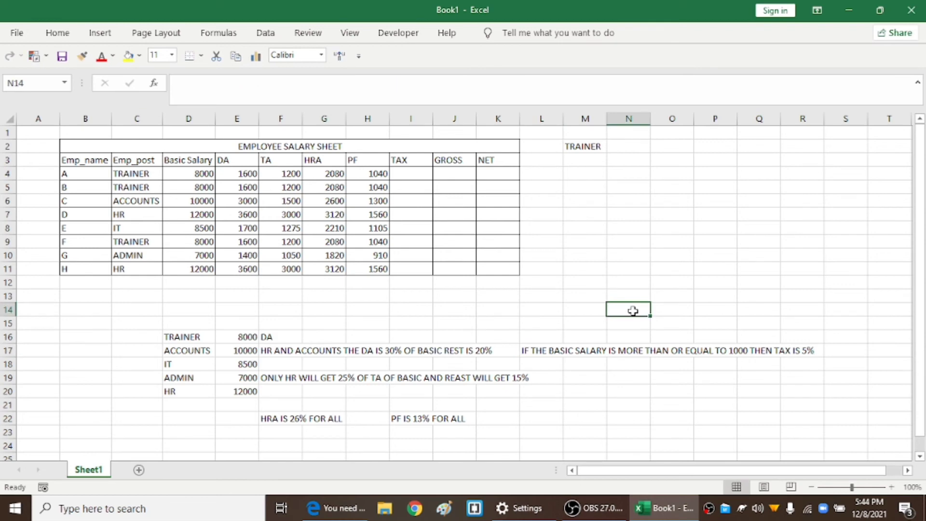
Autofit column L to the width of the tax note
double_click(748, 351)
left_click(709, 364)
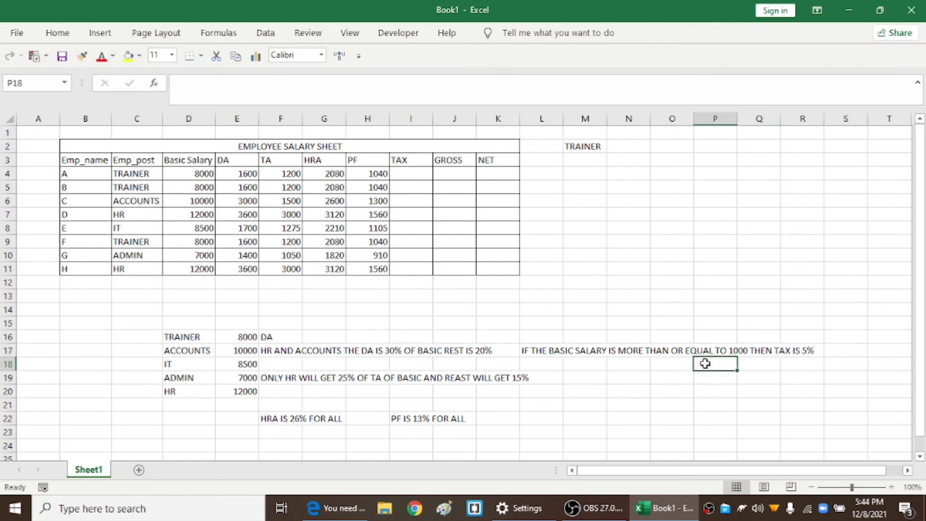
left_click_drag(562, 119, 562, 118)
double_click(562, 119)
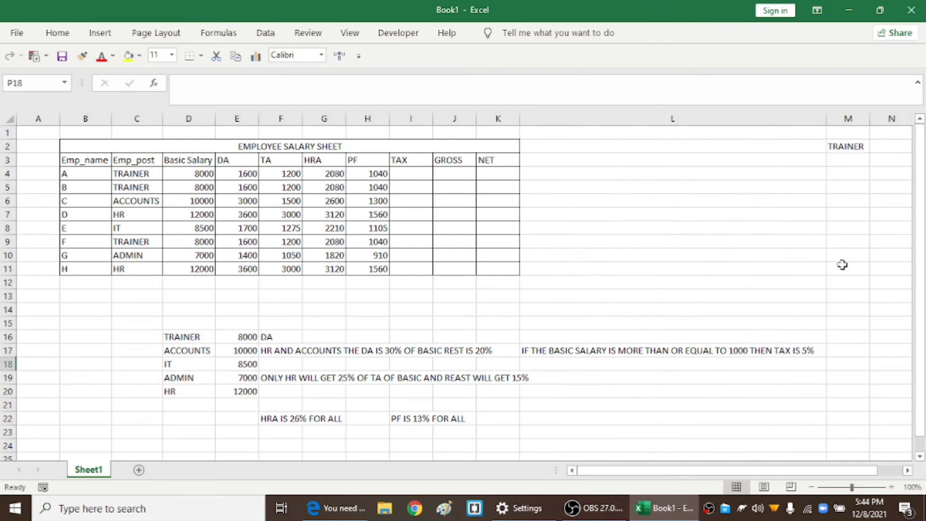
Correct the salary threshold in the L17 tax note to 10000, keeping a space before THEN
left_click(751, 351)
double_click(751, 351)
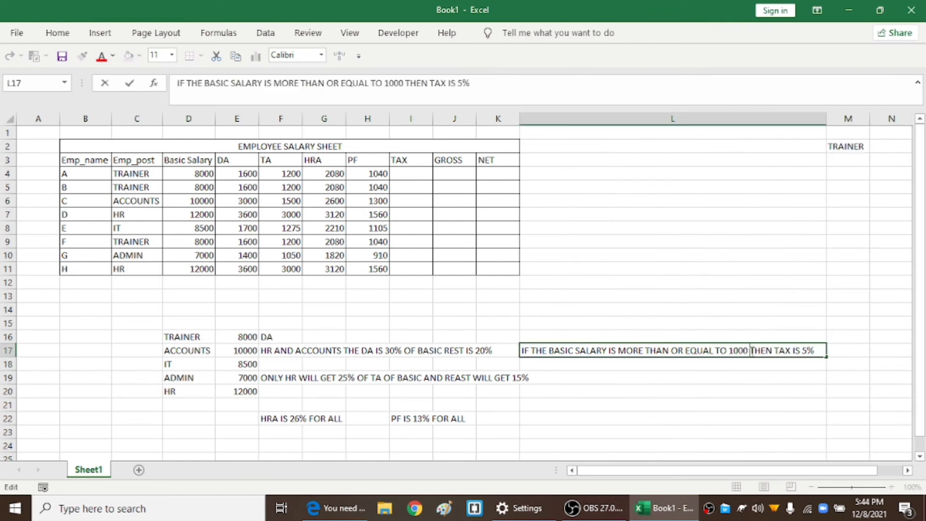
type("0")
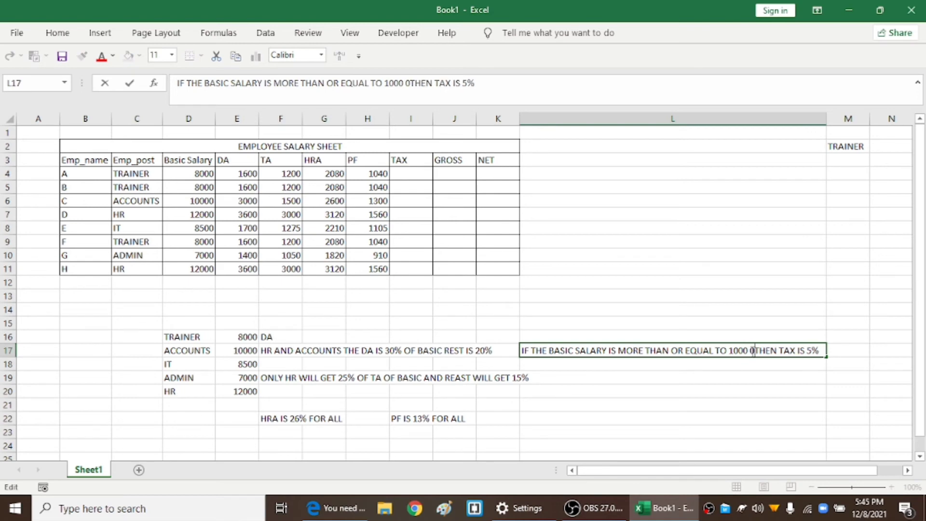
left_click(750, 351)
key("BackSpace")
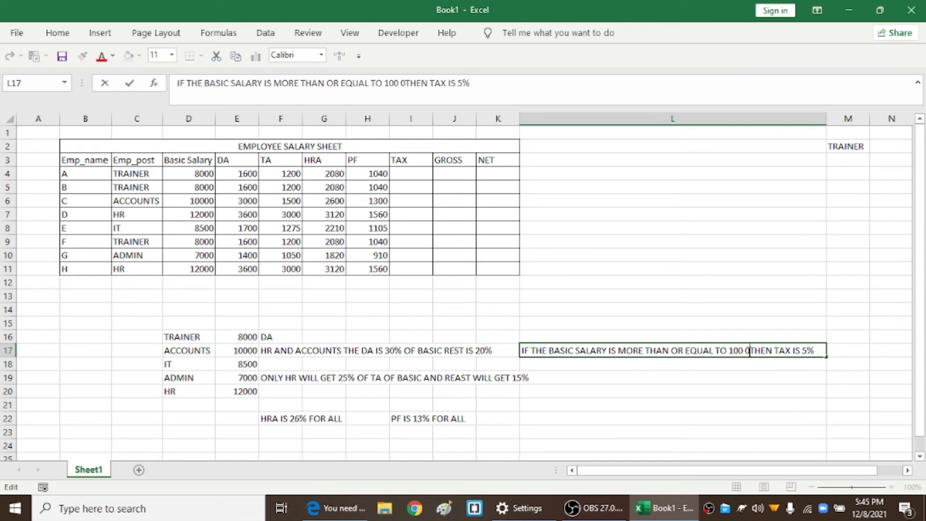
key("BackSpace")
key("BackSpace")
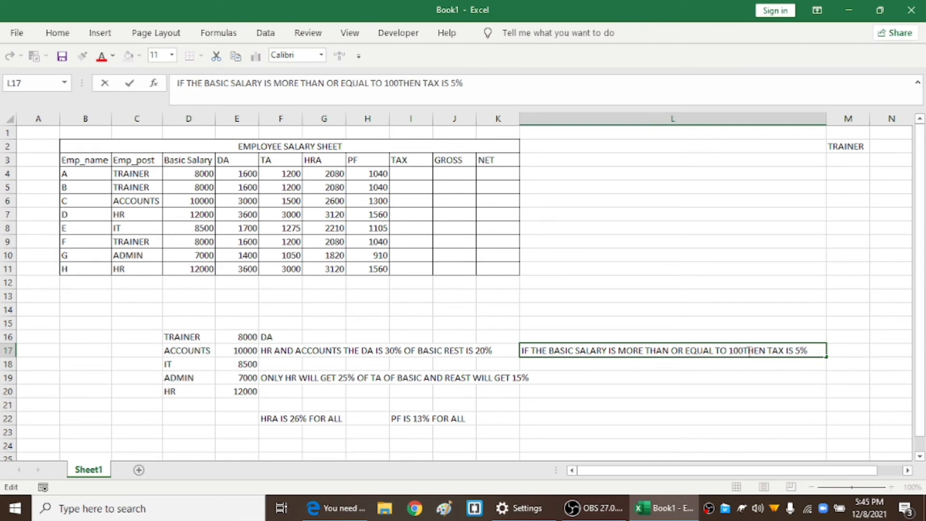
type("00")
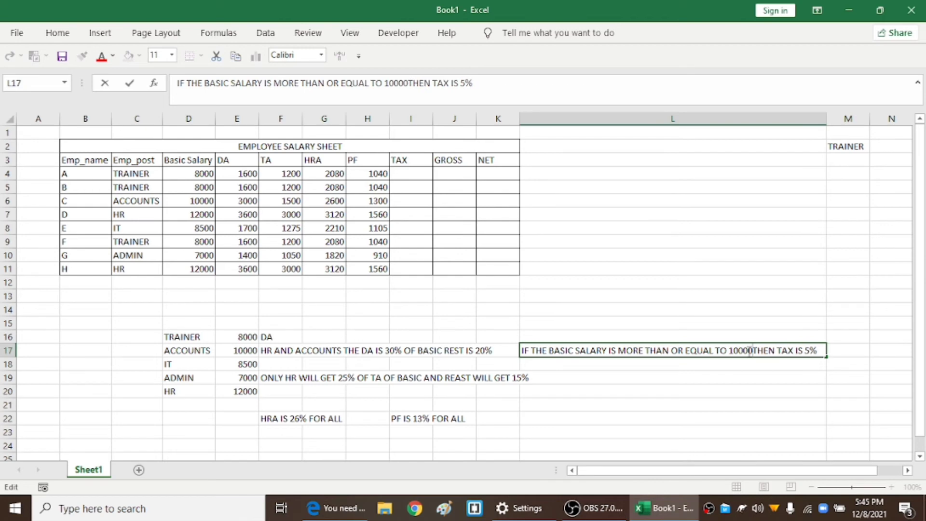
left_click(643, 303)
Enter the TAX formula =IF(D4>=10000,D4*5%,0) in cell I4 and fill it down through I11
left_click(400, 174)
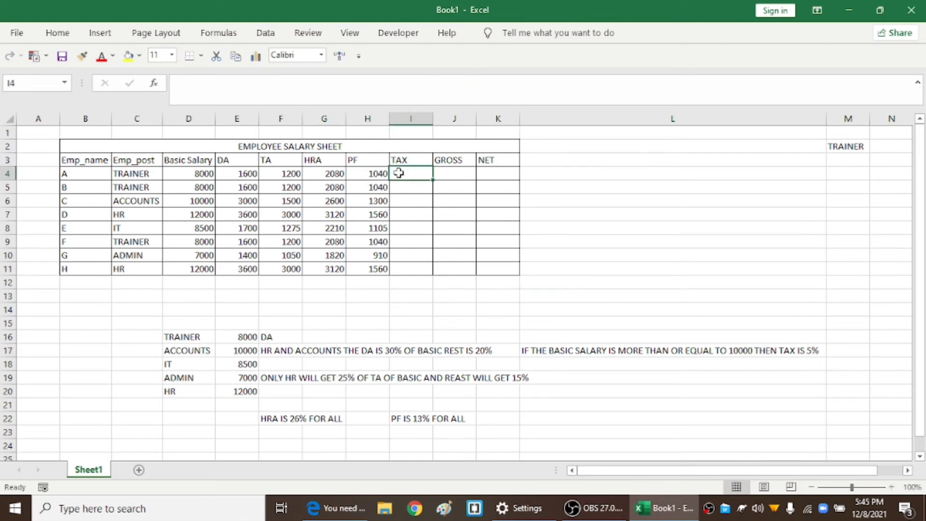
type("=I")
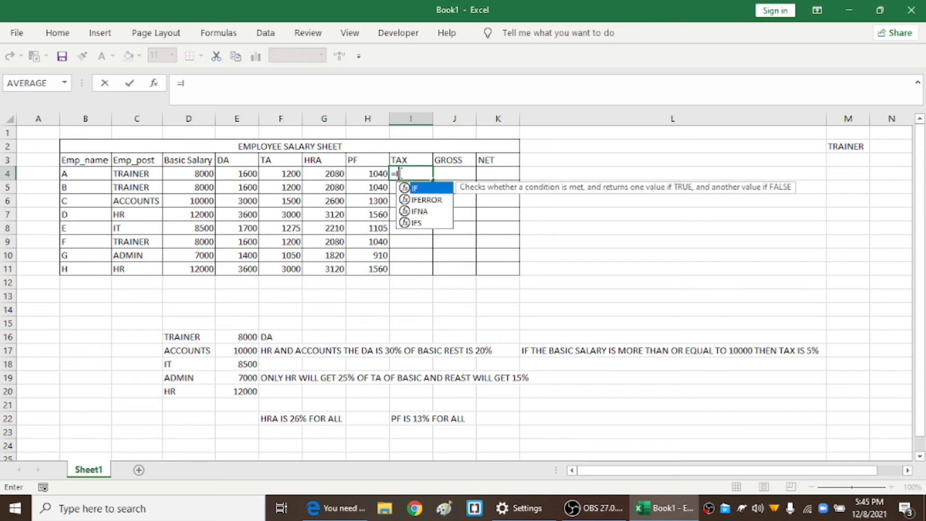
type("F(")
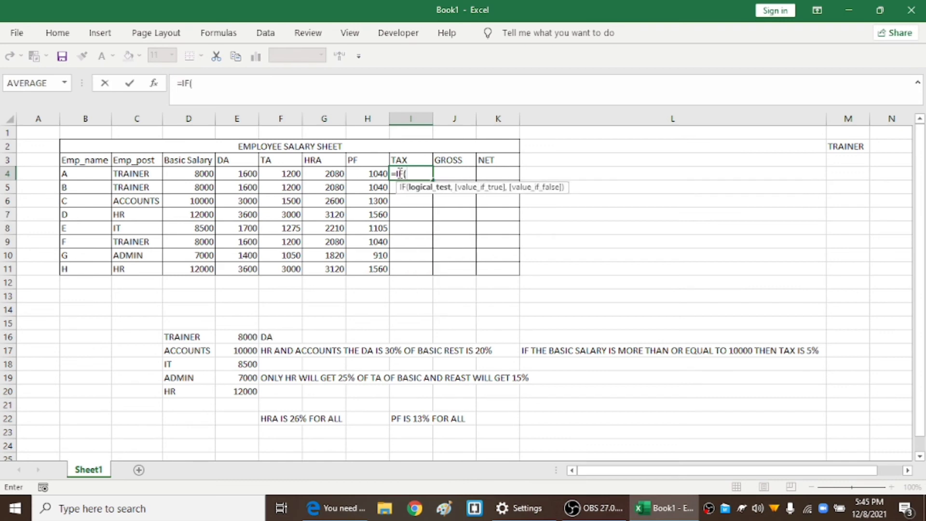
left_click(254, 174)
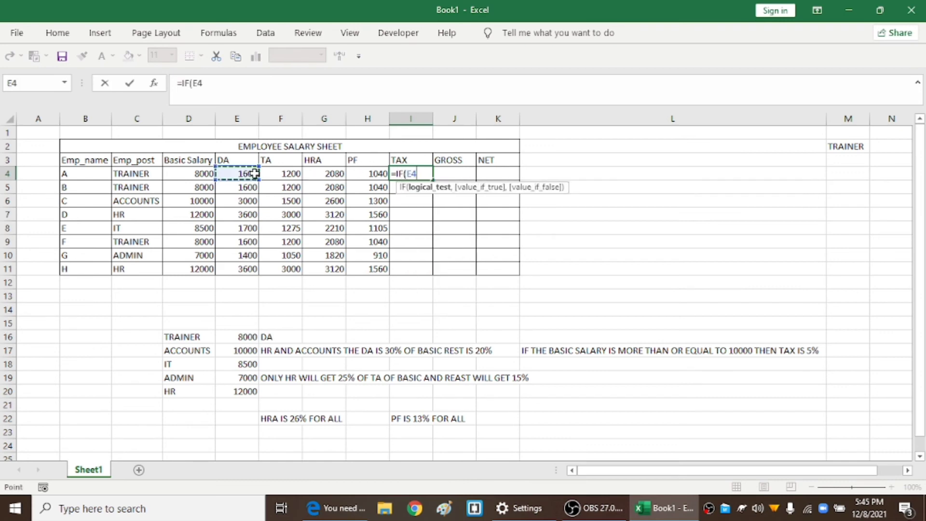
key("BackSpace")
key("BackSpace")
left_click(211, 174)
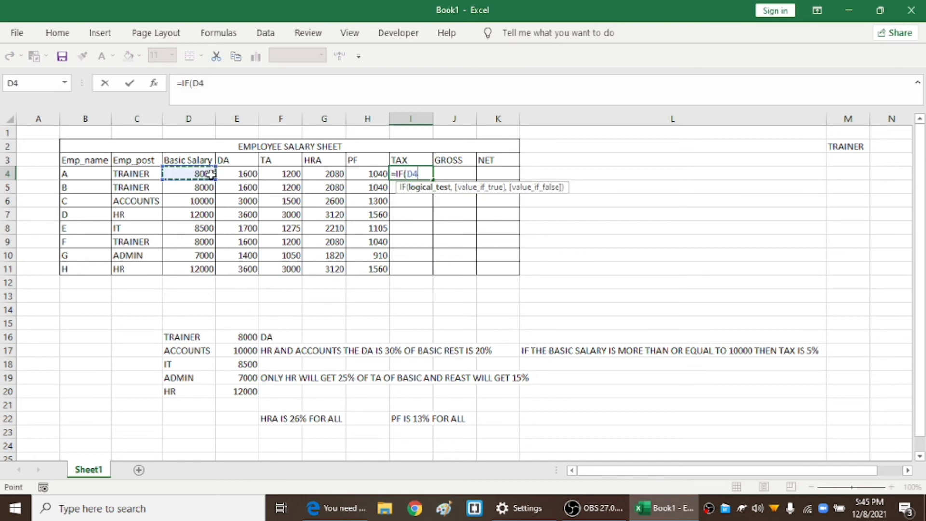
type(">=10000,")
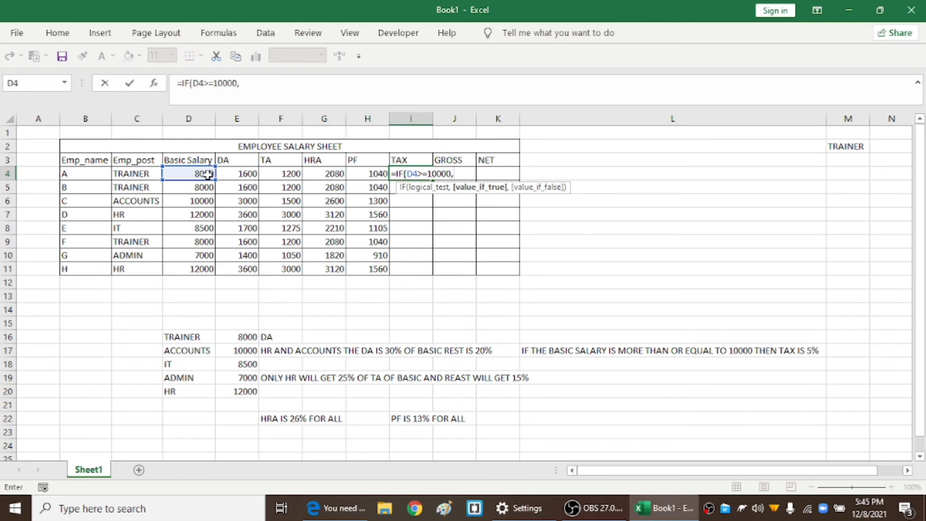
left_click(195, 171)
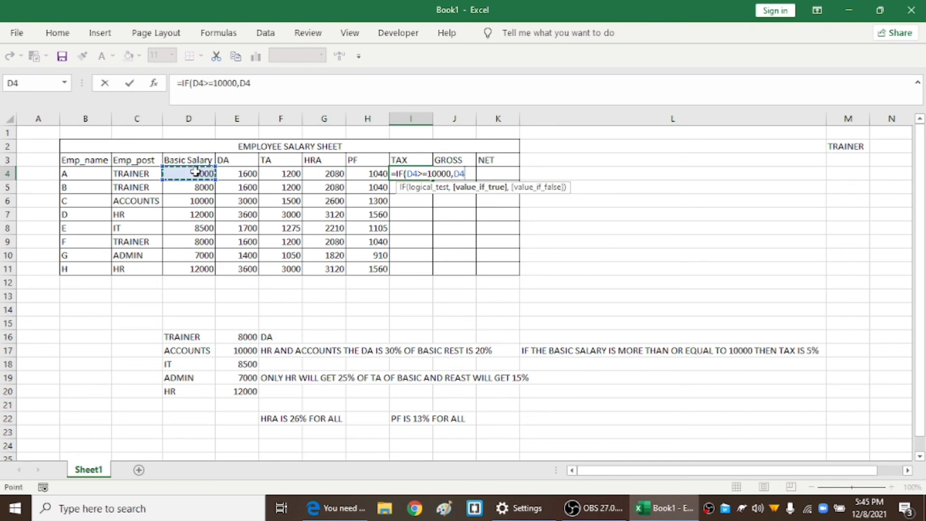
type("*5%")
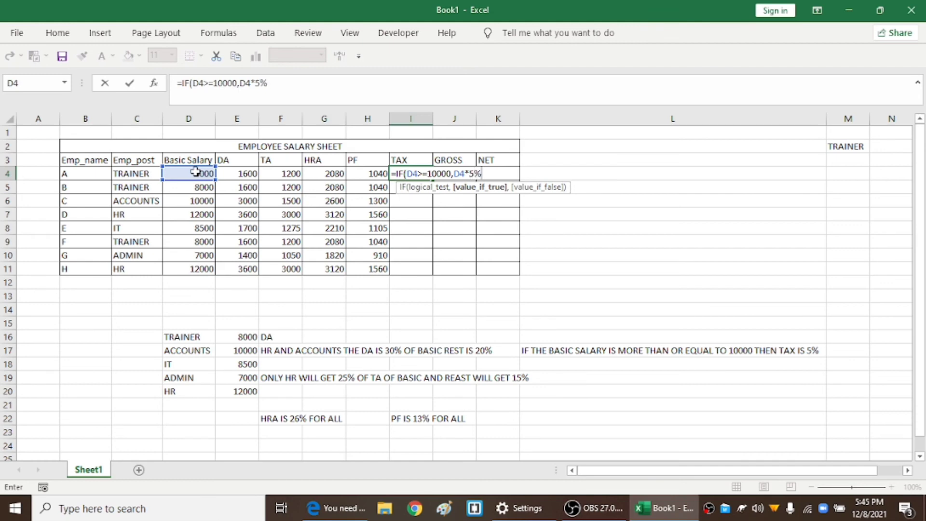
type(",")
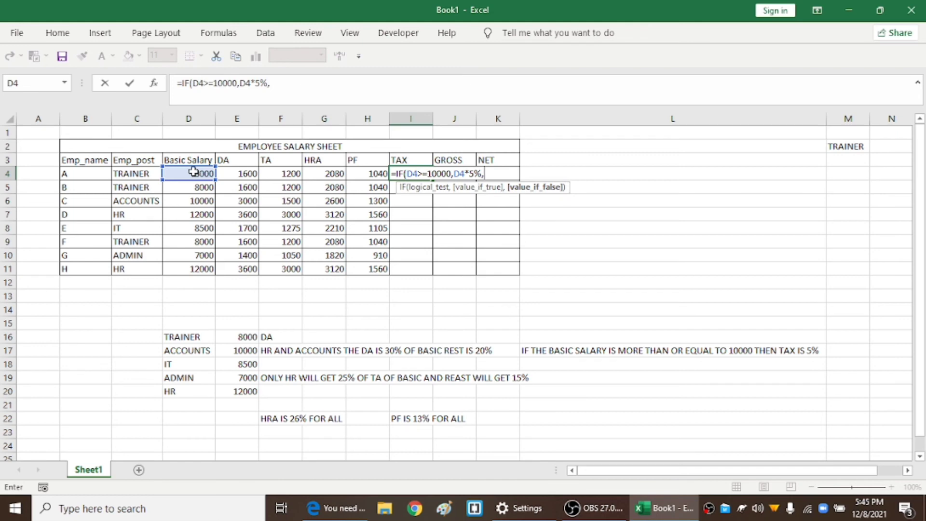
type("0)")
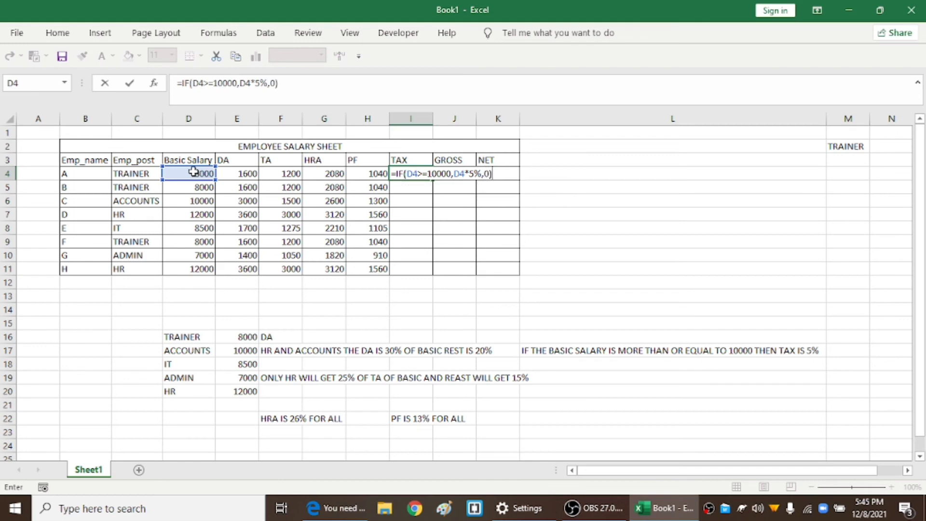
key("Return")
left_click(415, 173)
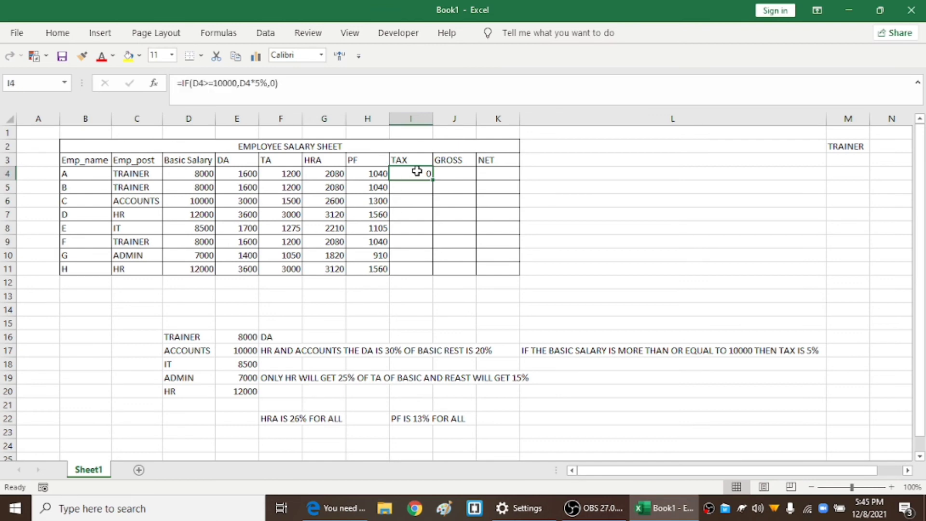
double_click(434, 179)
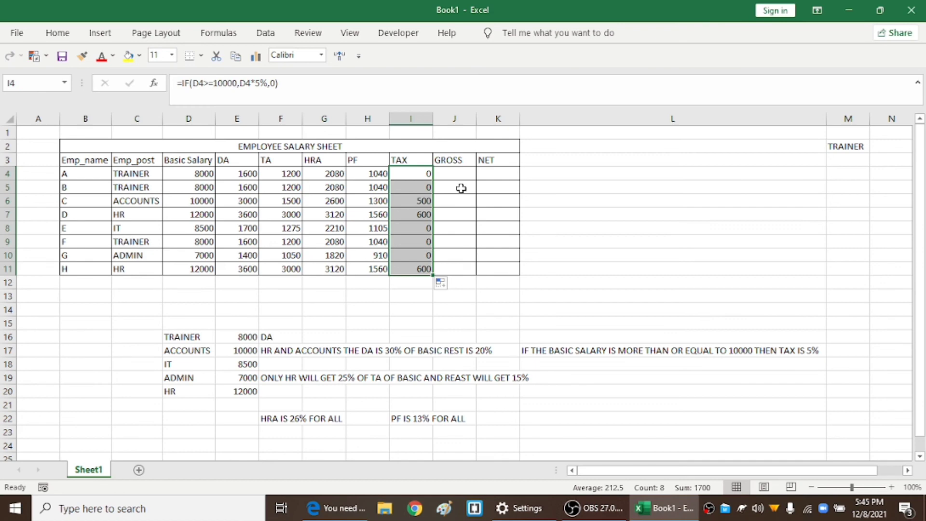
Enter the GROSS formula =SUM(D4:I4) in cell J4 and fill it down through J11
left_click(458, 175)
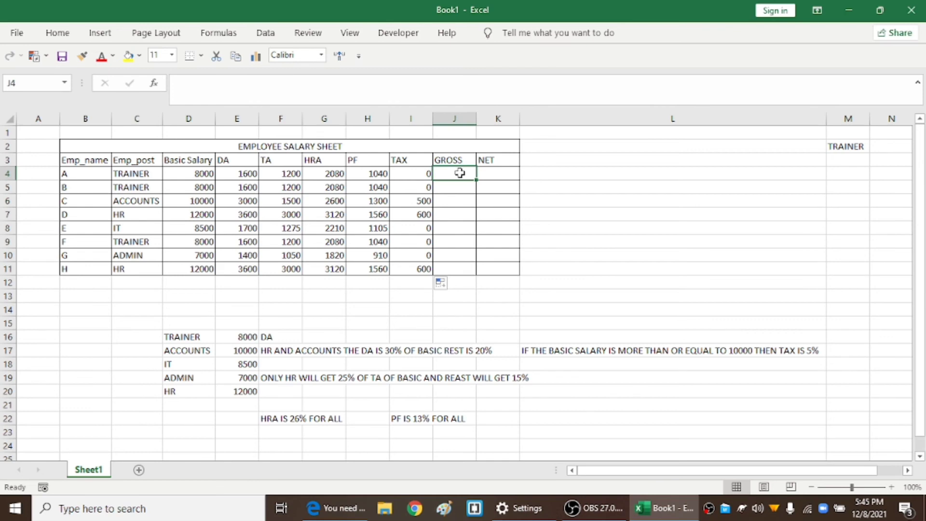
type("=")
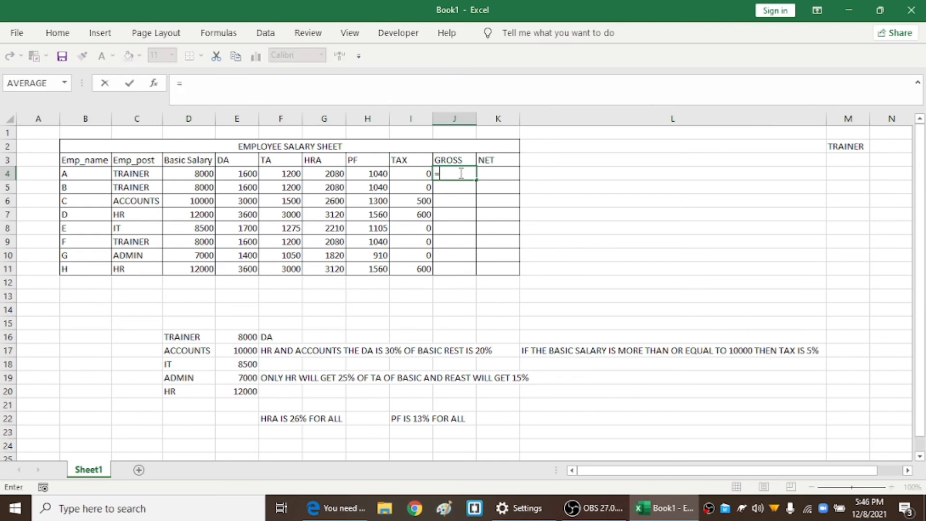
type("SUM")
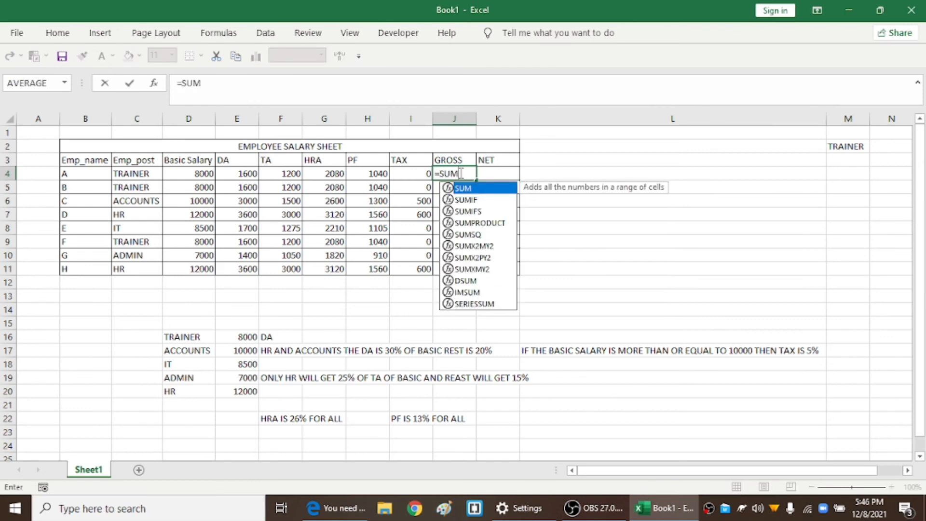
type("(")
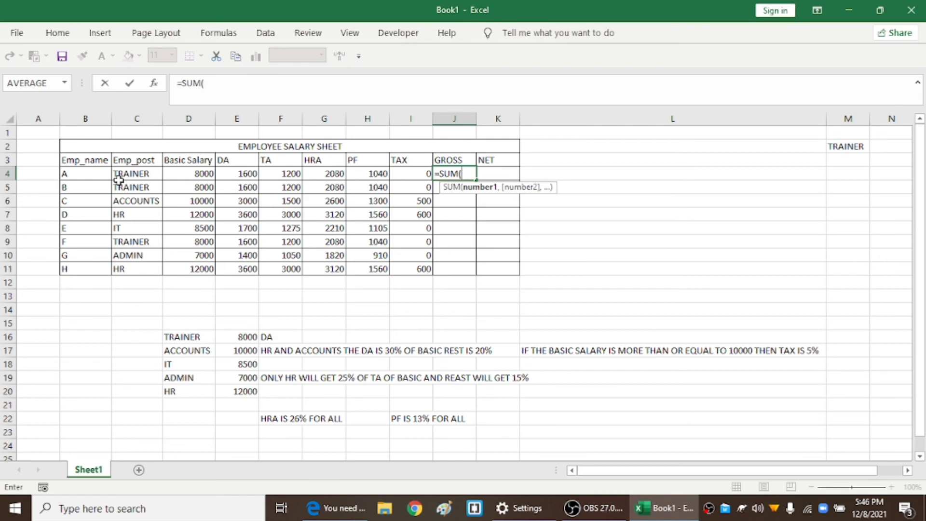
left_click_drag(203, 174, 414, 175)
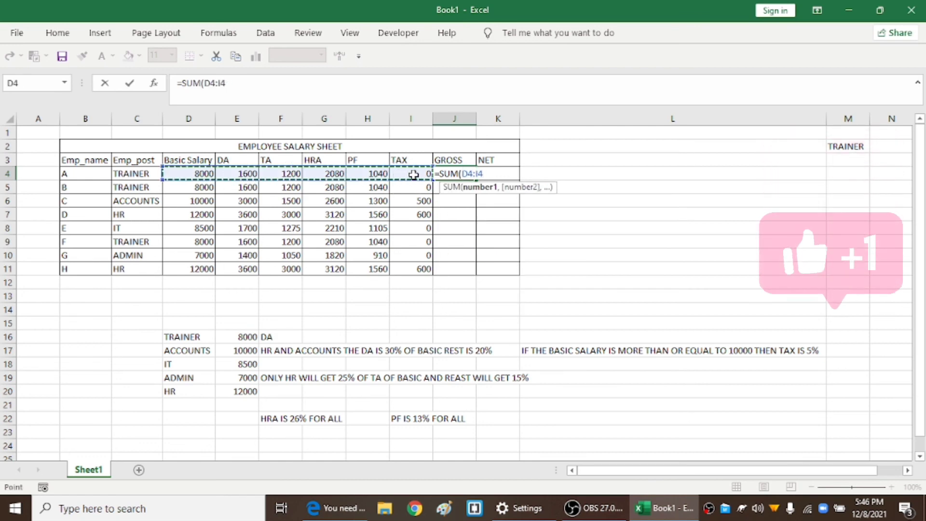
key("Return")
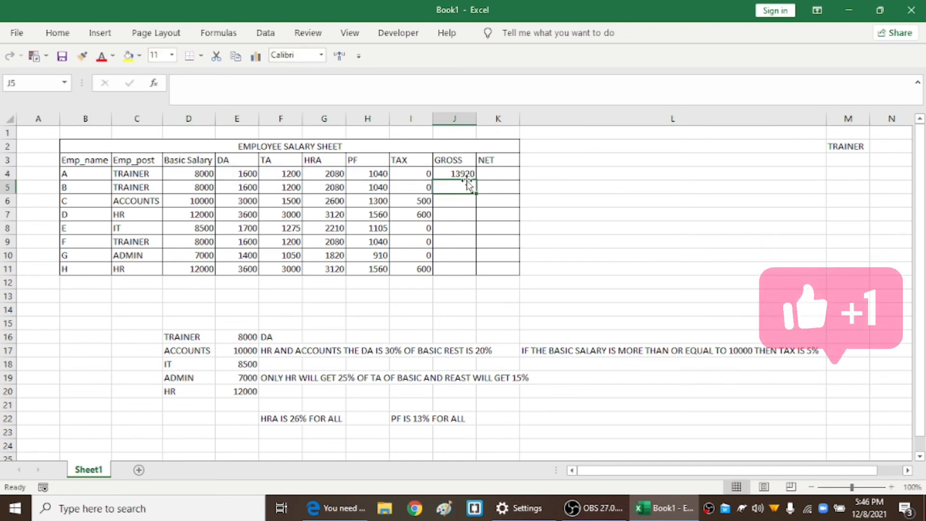
left_click(467, 174)
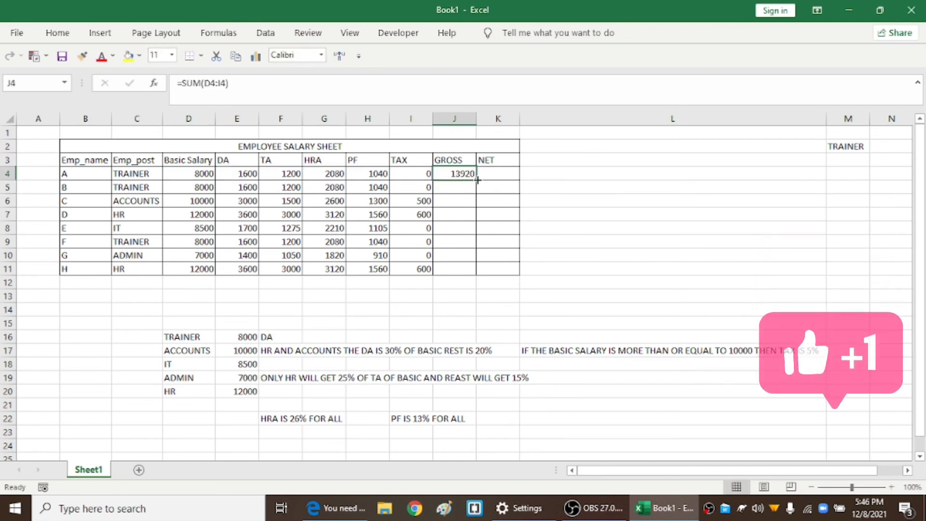
double_click(477, 179)
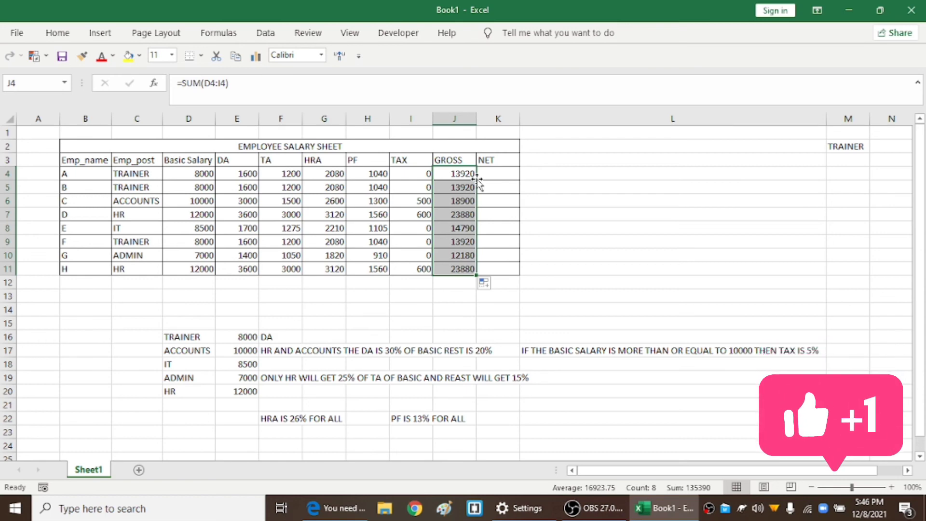
Enter the NET formula =J4-(H4+I4) in cell K4 and fill it down through K11
left_click(496, 179)
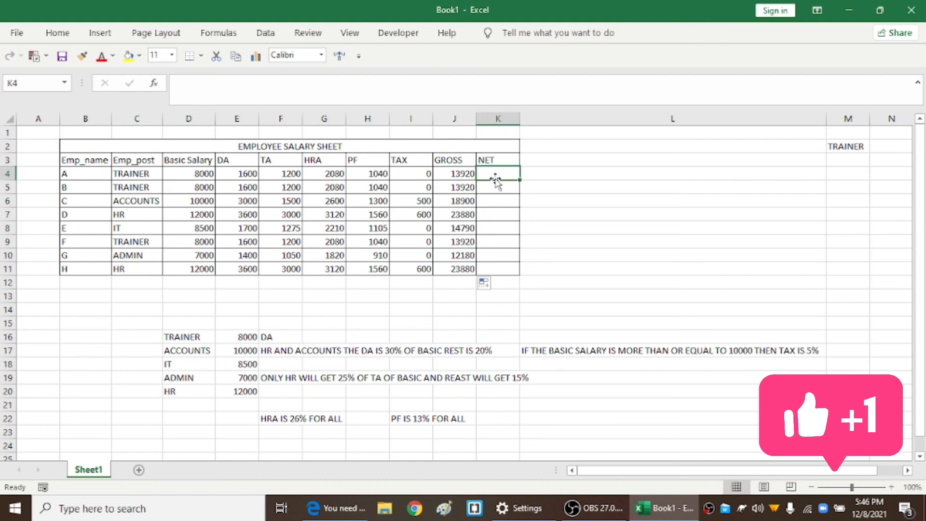
type("=")
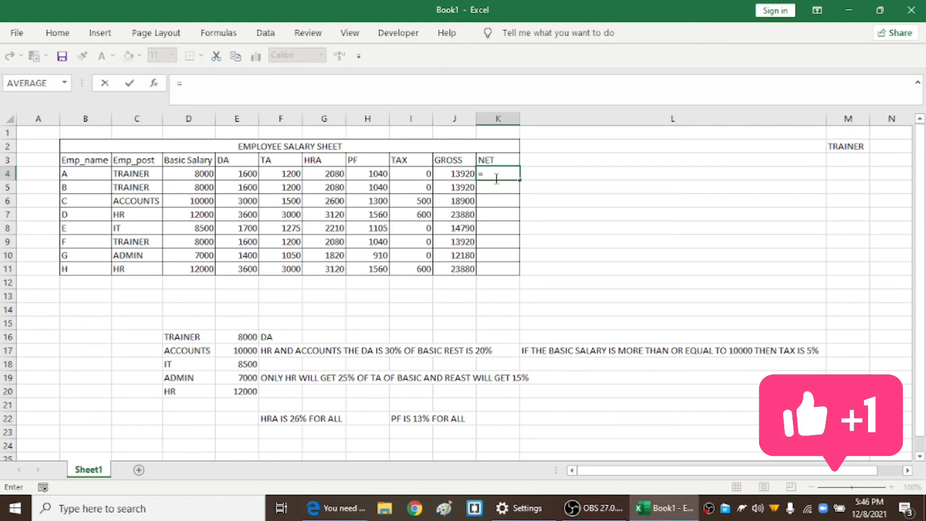
left_click(468, 174)
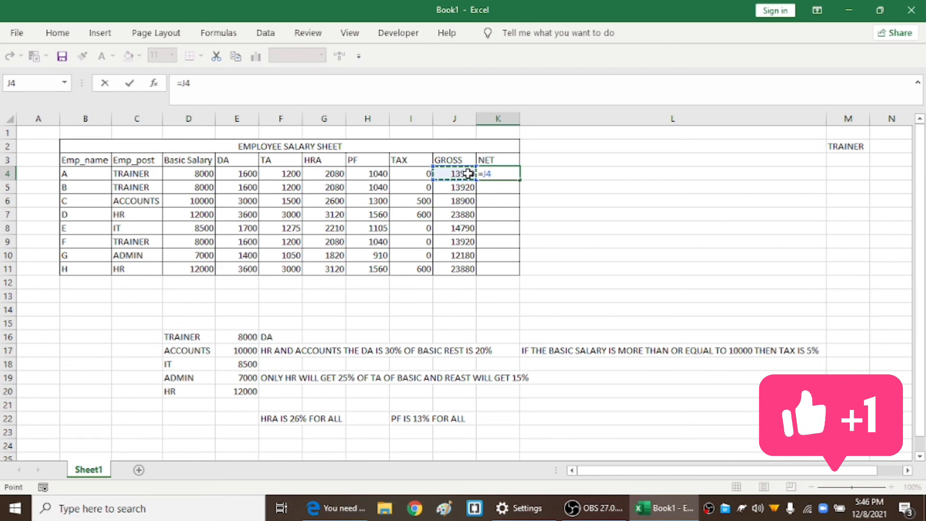
type("-")
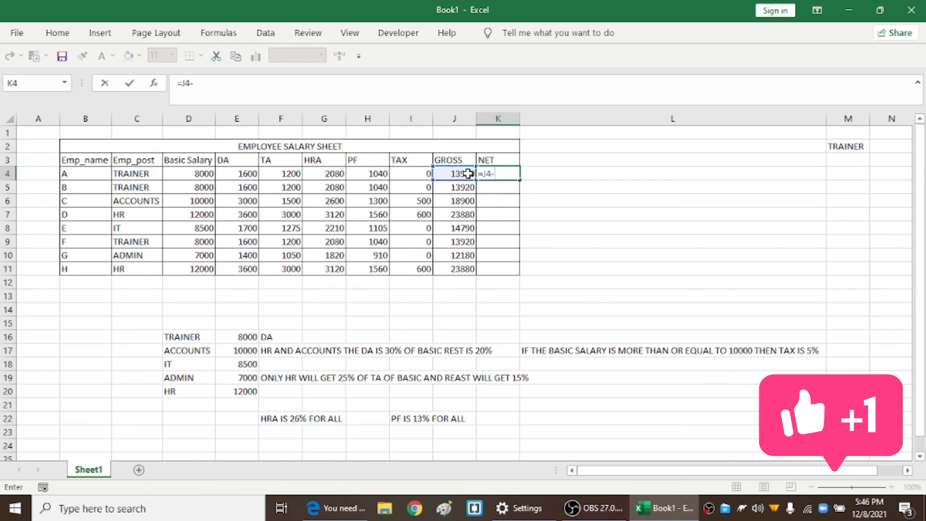
type("(")
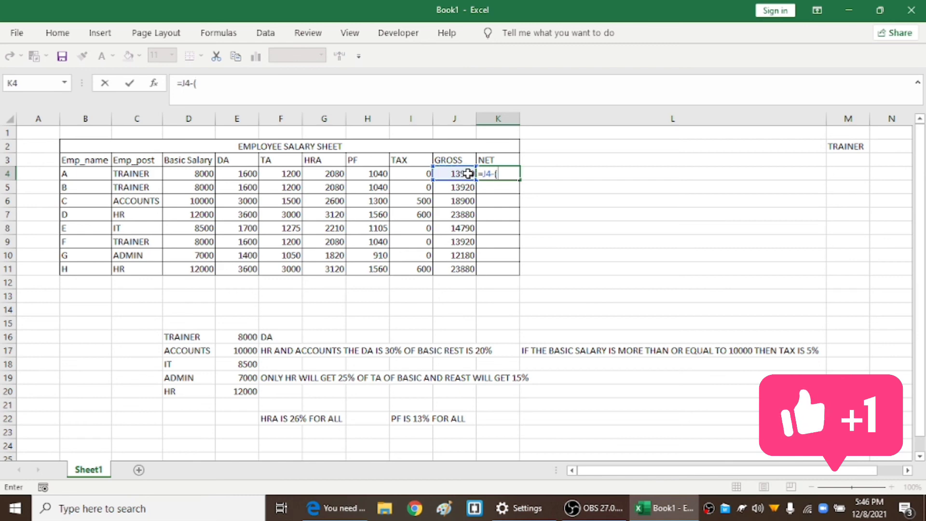
left_click(370, 176)
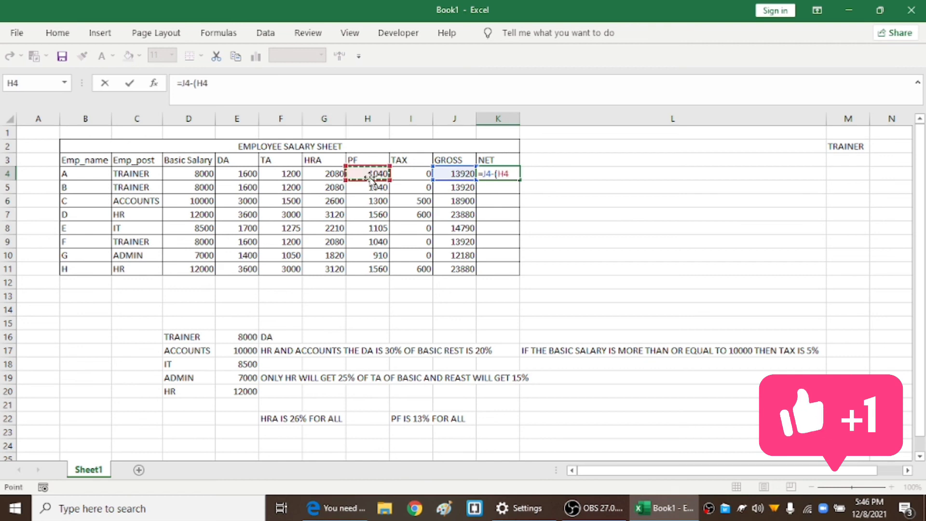
type("+")
left_click(413, 174)
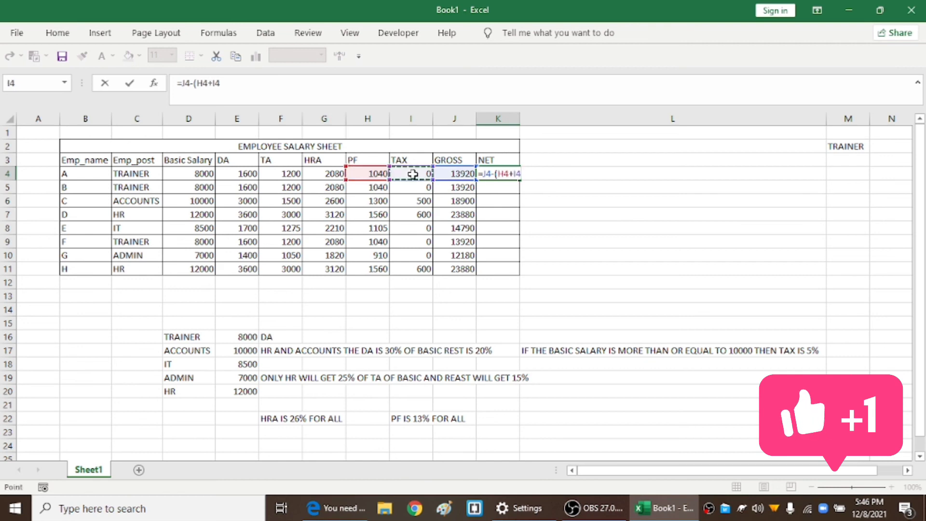
type(")")
key("Return")
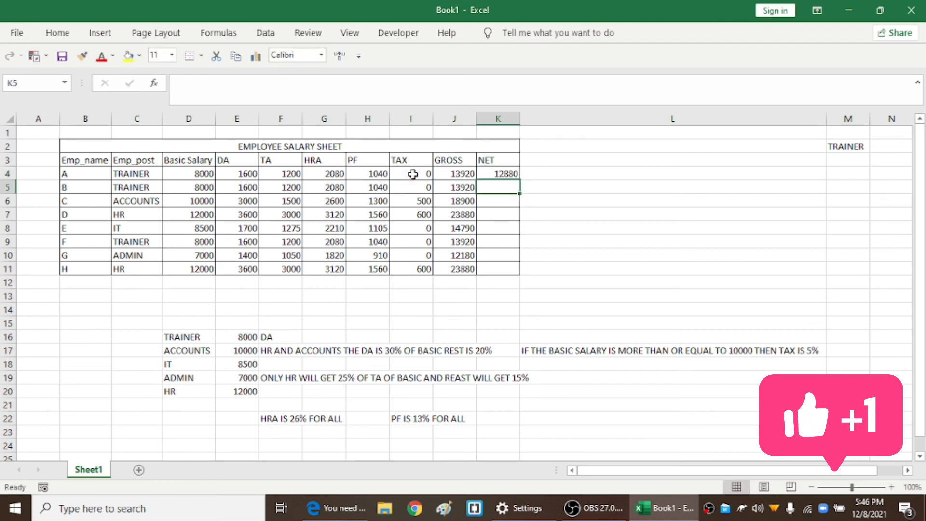
left_click(511, 173)
double_click(519, 180)
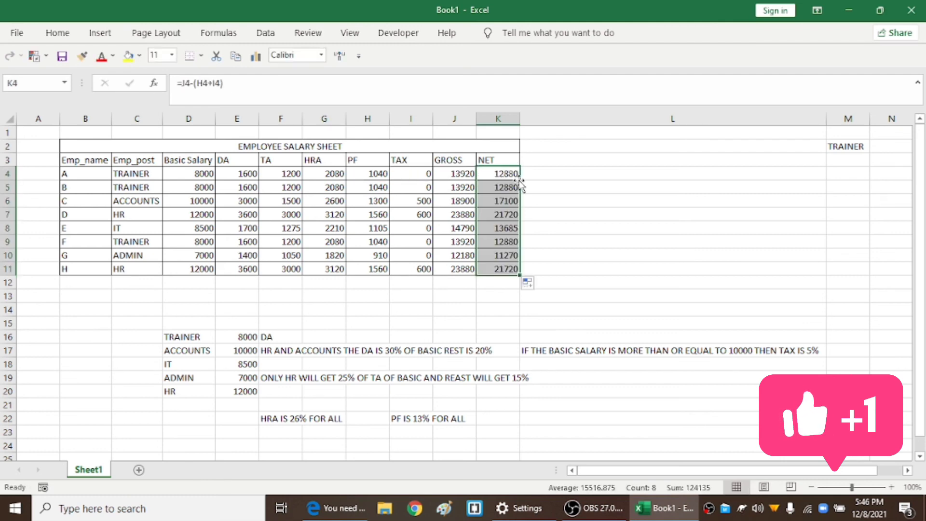
left_click(604, 201)
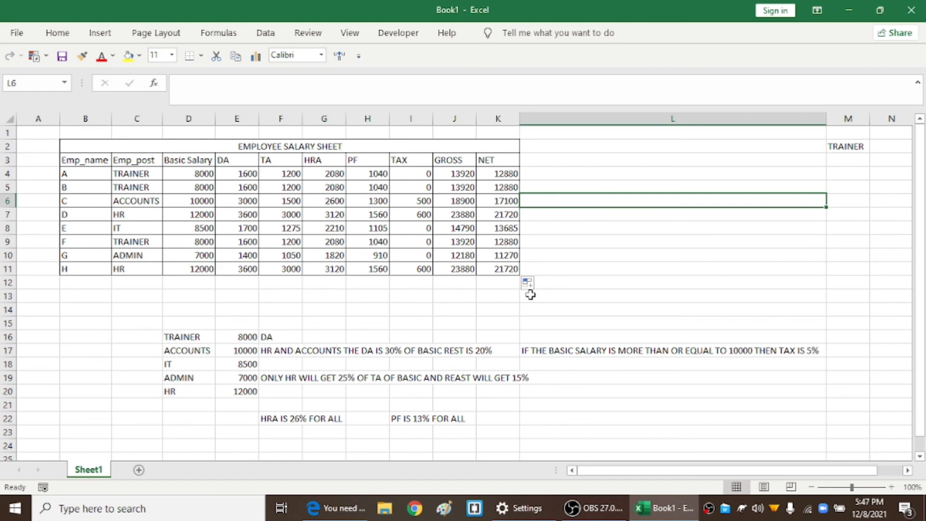
left_click(572, 507)
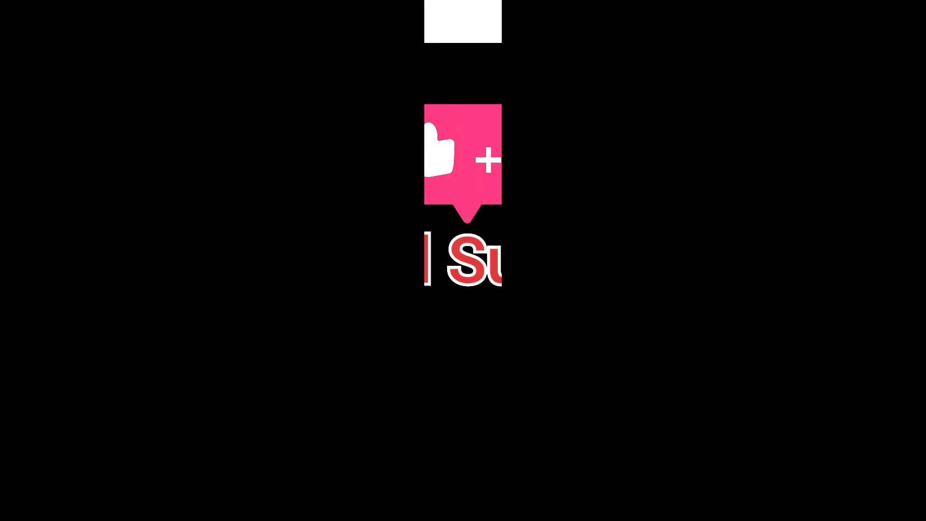